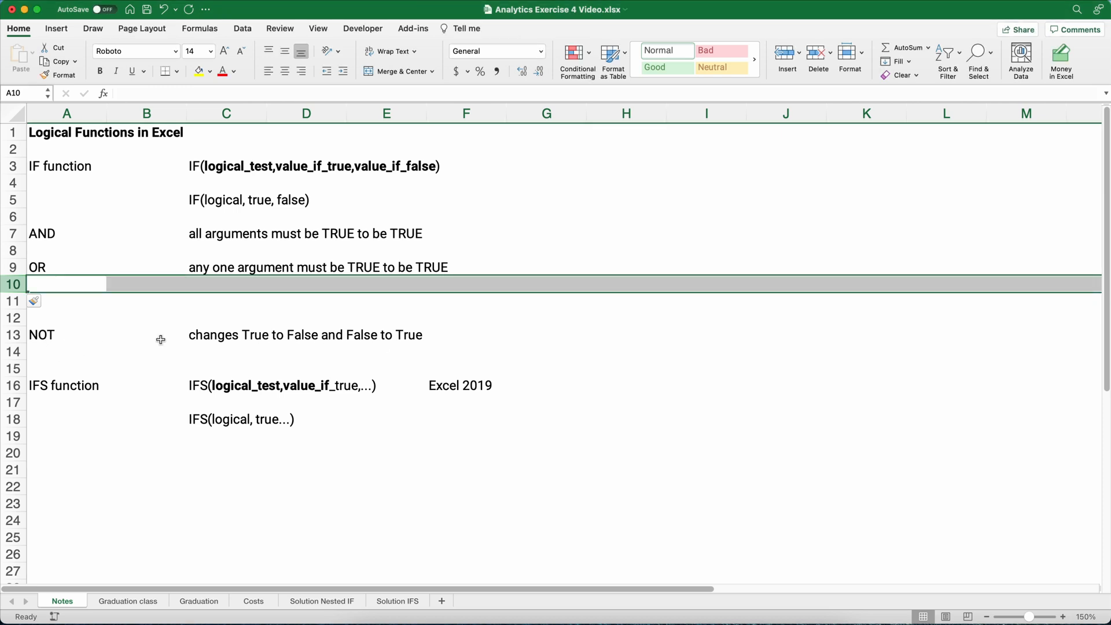
drag(87, 339, 526, 424)
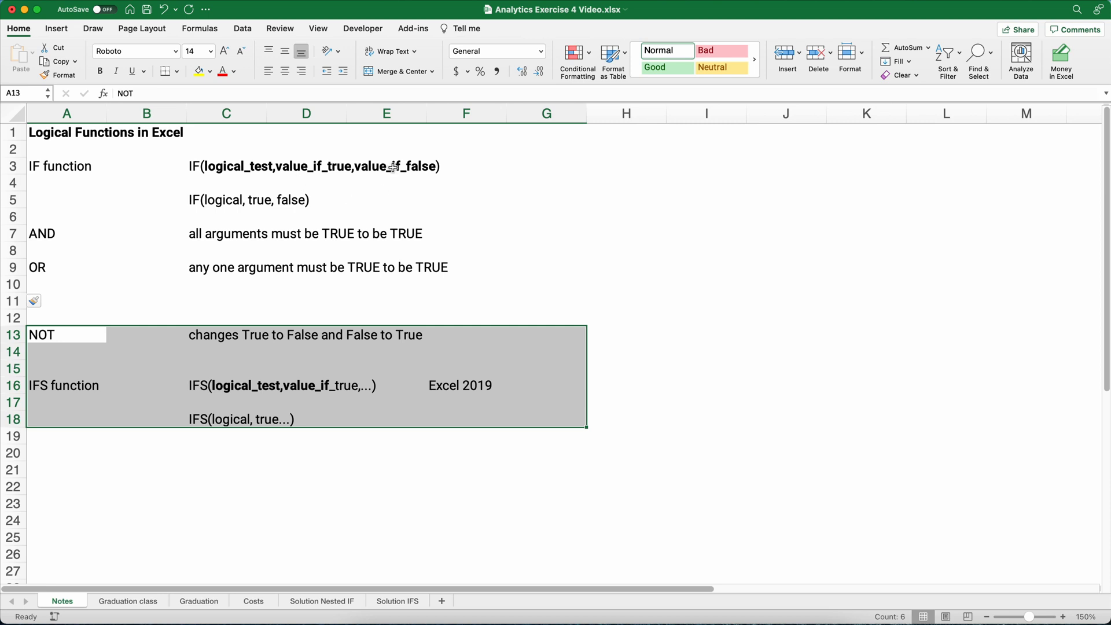
click(67, 340)
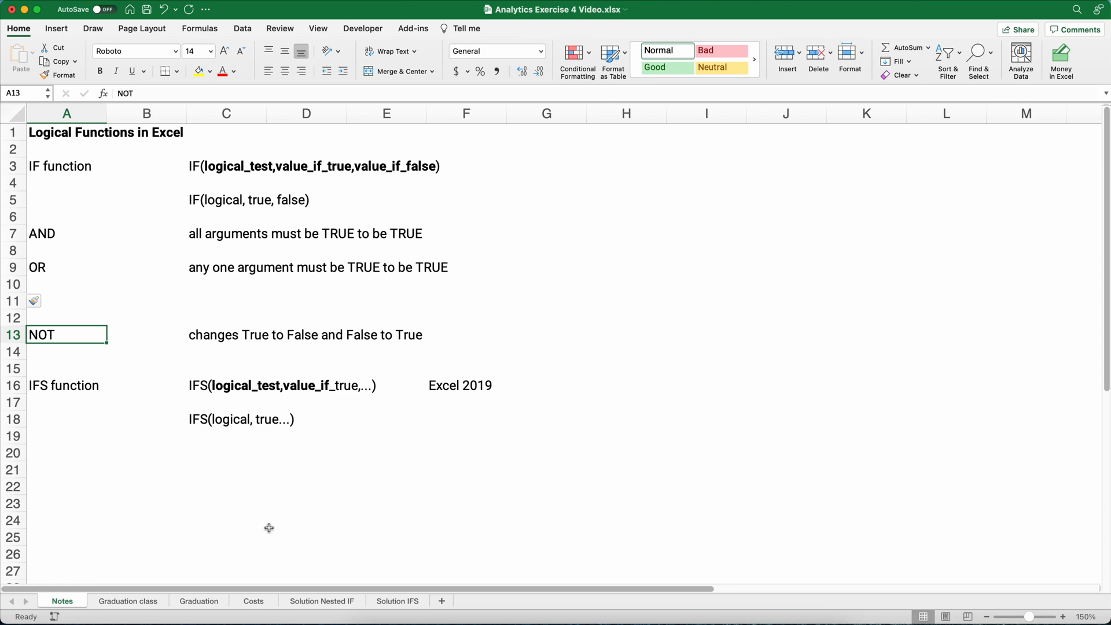
Clear the Formula and Senior Class entries in C7:D12 on the Graduation class sheet
click(128, 602)
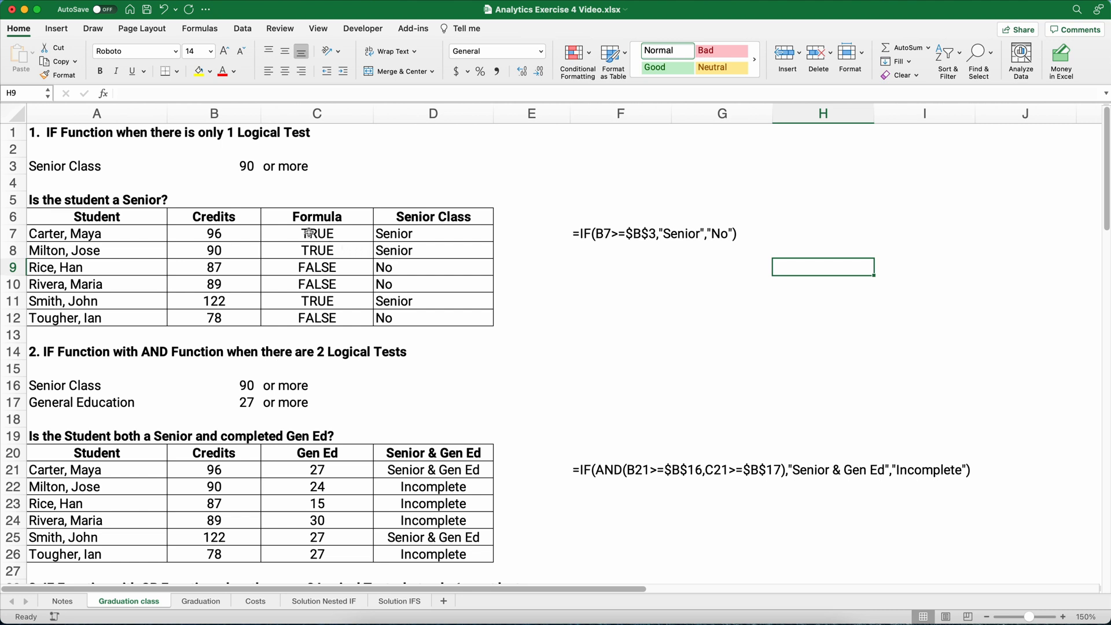
drag(309, 233, 419, 315)
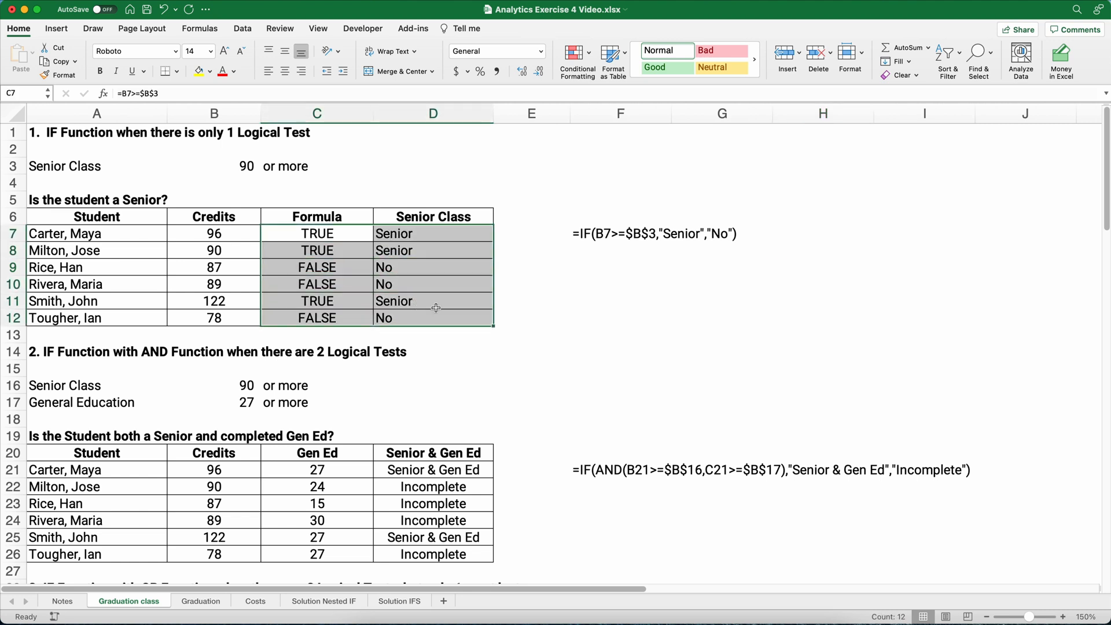
key(Delete)
Examine the formula in F7 and the Senior Class criterion and student credits that the first IF example uses
click(592, 236)
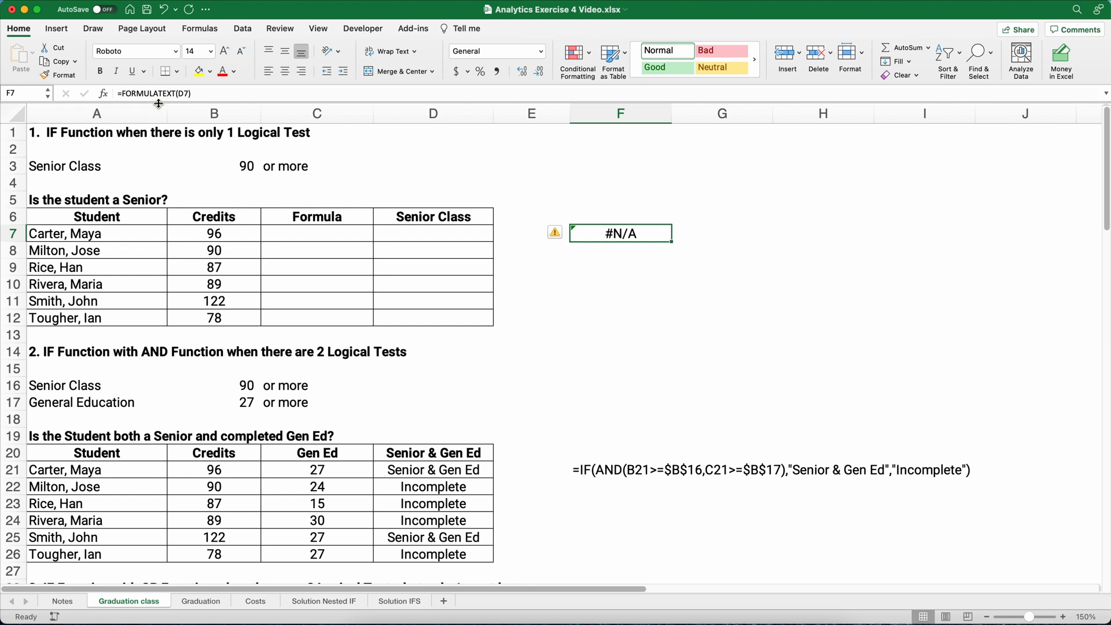
click(454, 232)
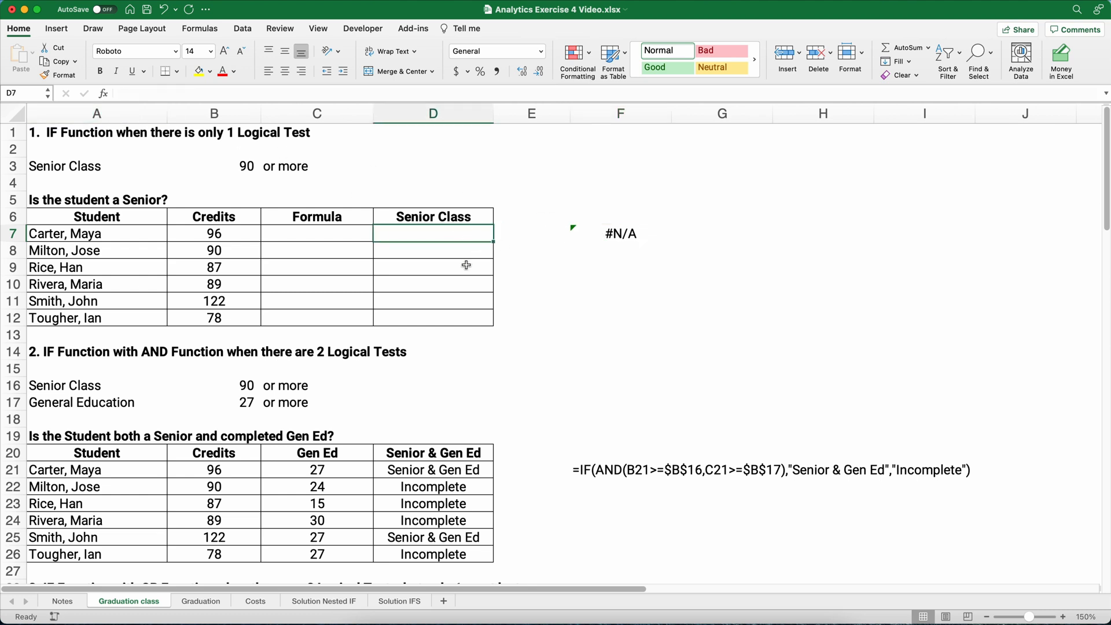
shift+click(469, 307)
click(467, 233)
click(57, 165)
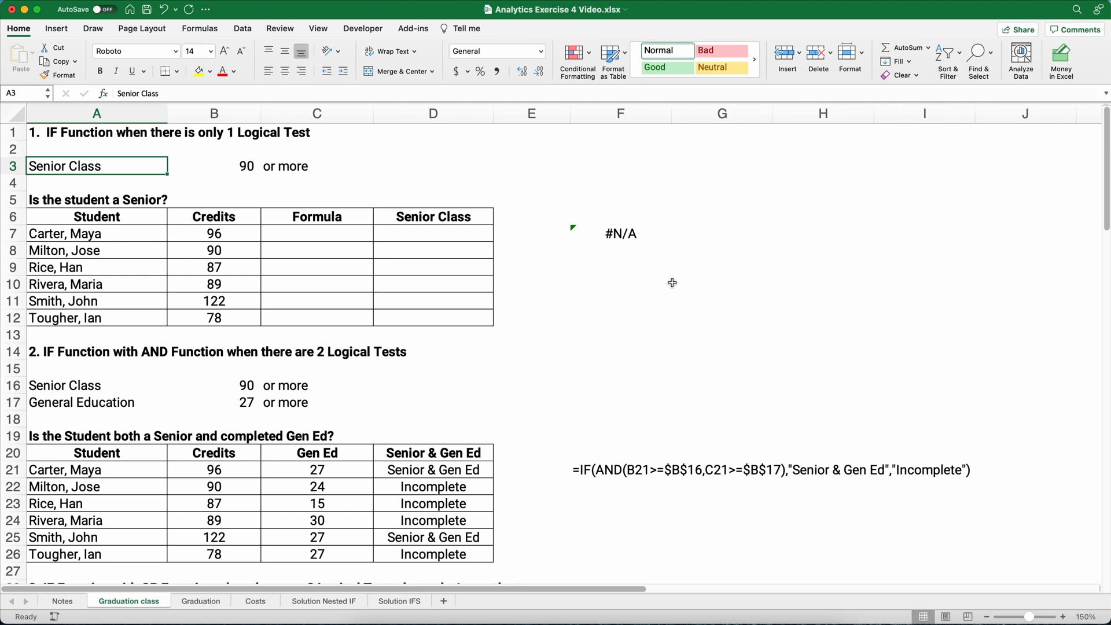
drag(57, 236, 181, 316)
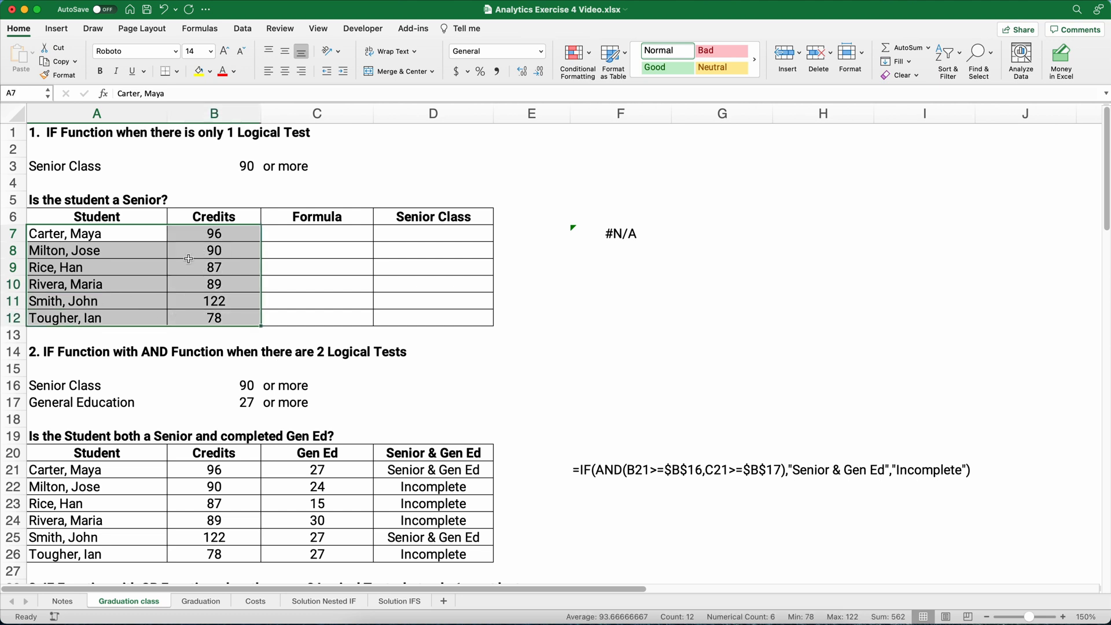
Enter the logical test =B7>=$B$3 in cell C7, with an absolute reference to the Senior Class credit threshold
click(316, 235)
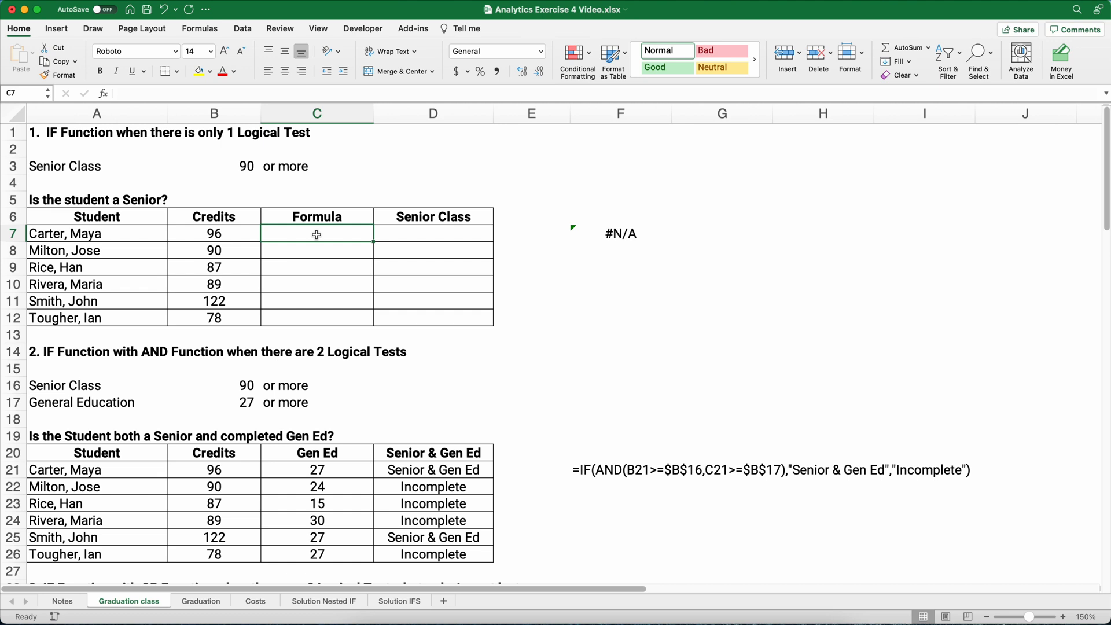
text(=)
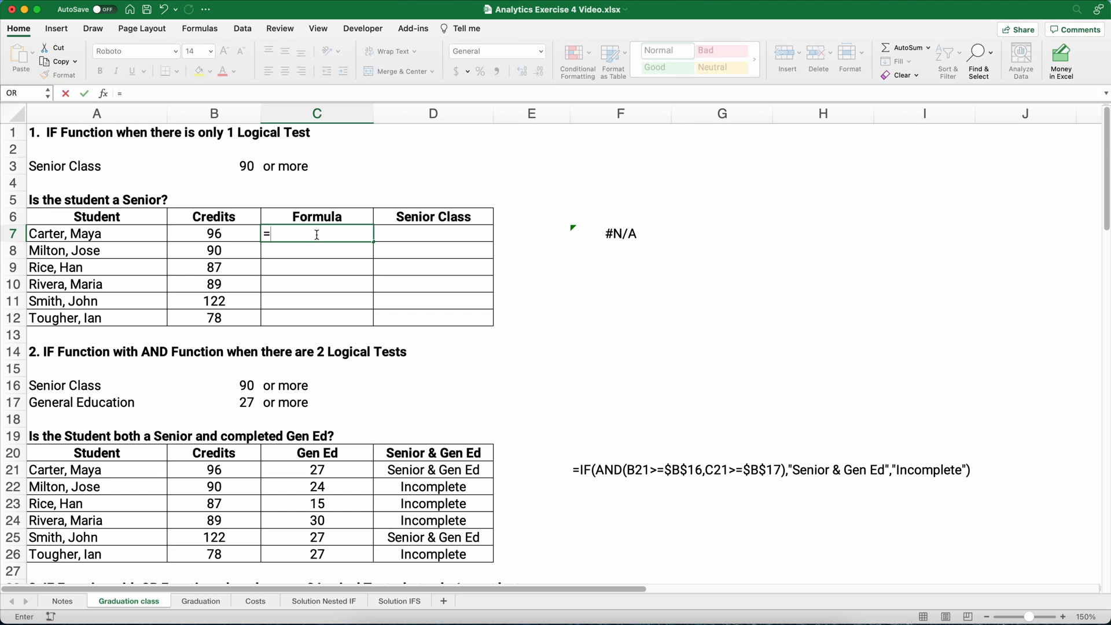
key(Left)
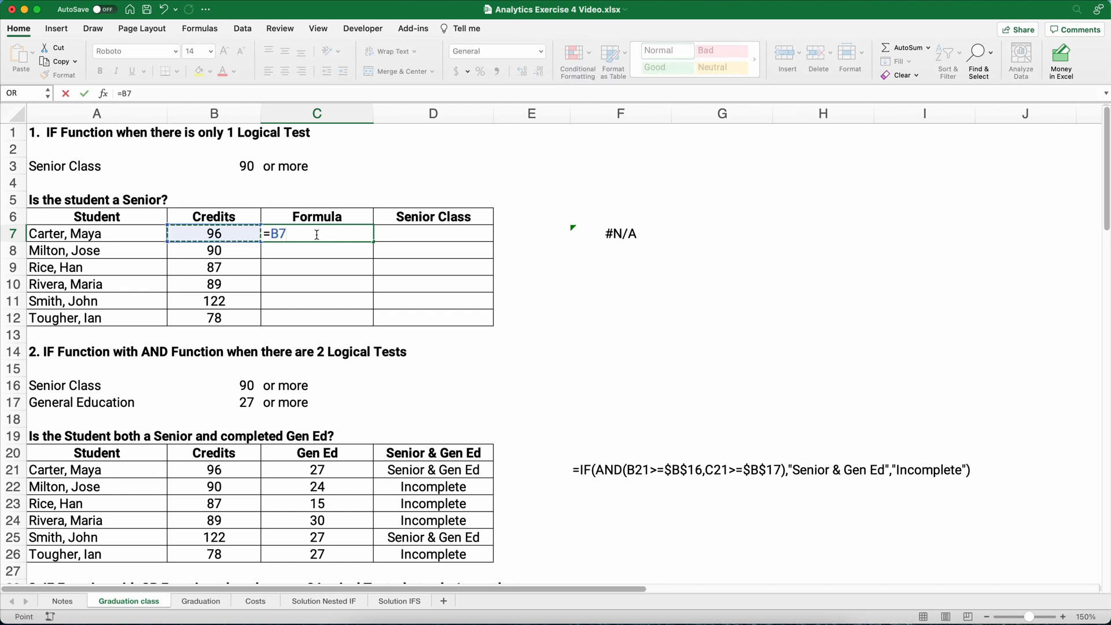
text(>)
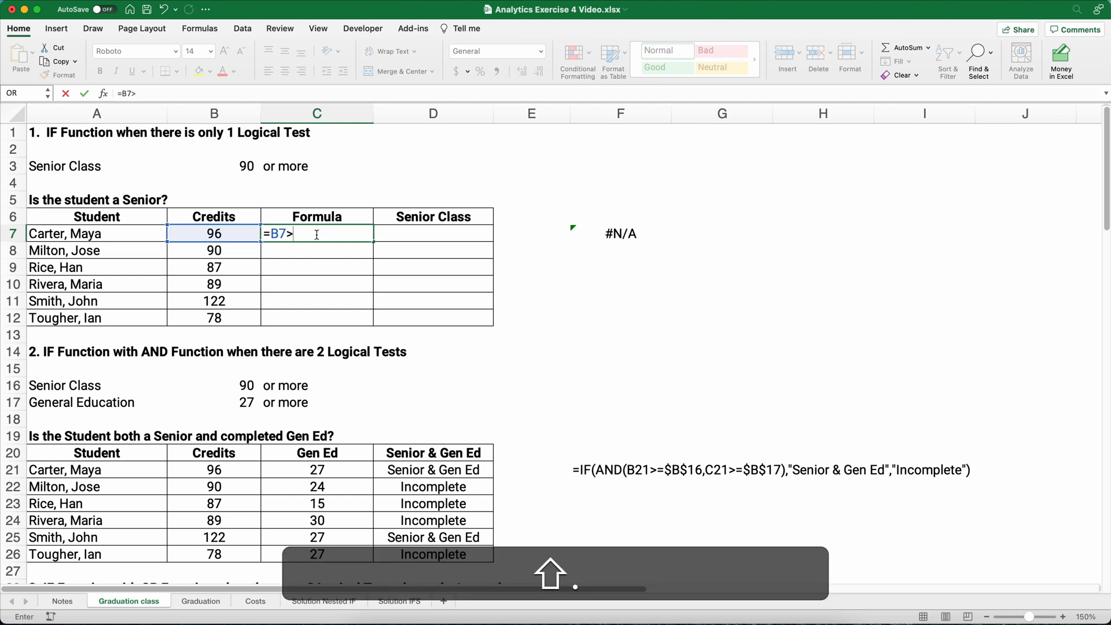
text(=)
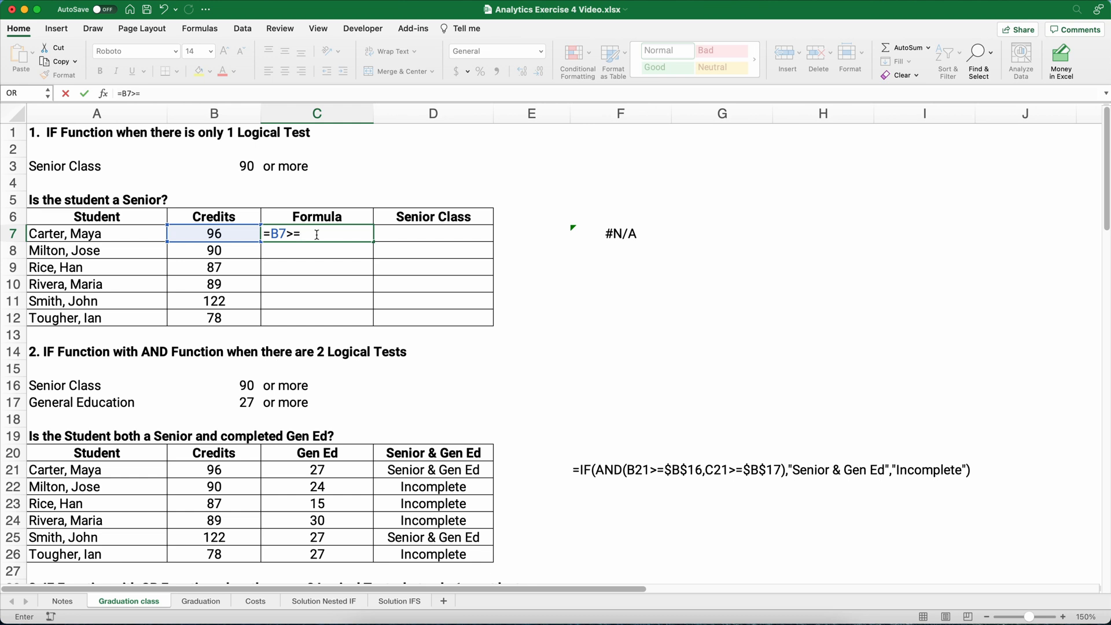
click(223, 167)
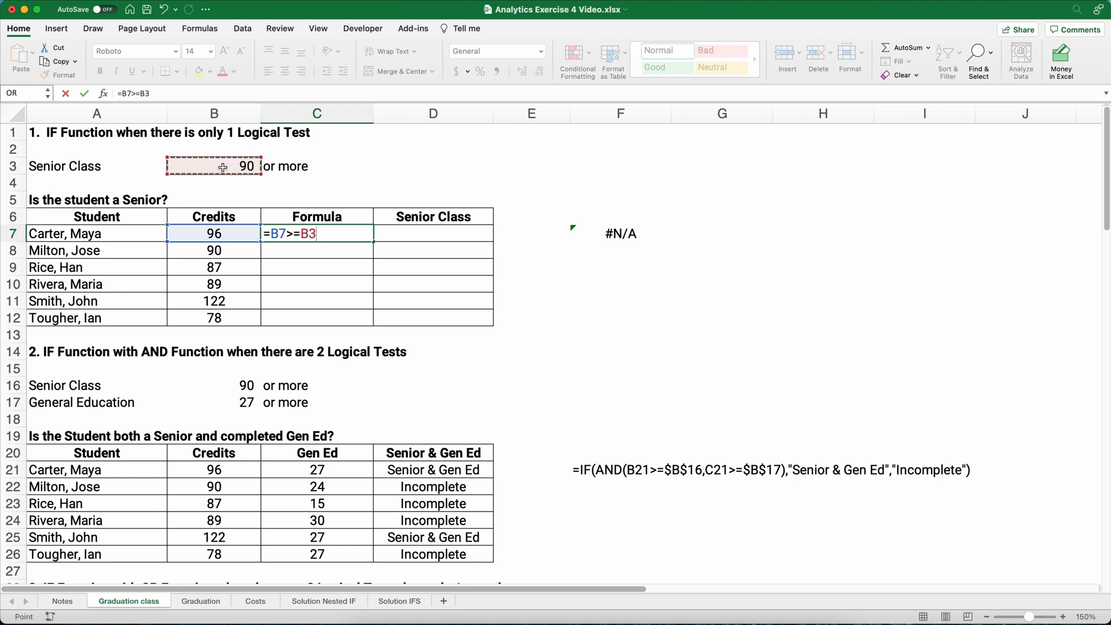
key(F4)
key(Return)
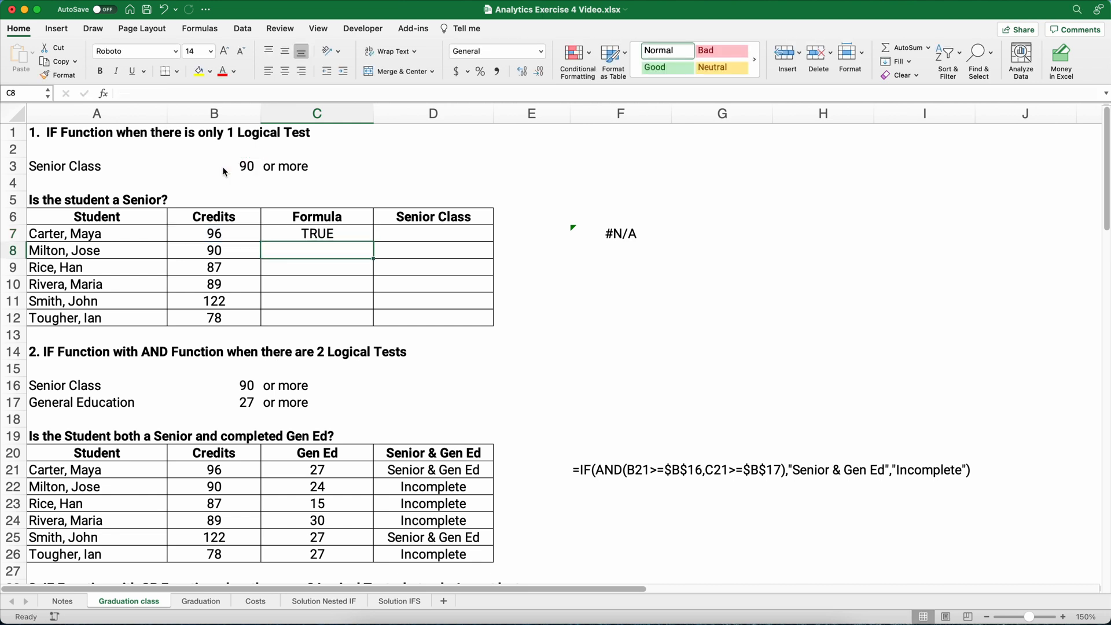
Fill the logical test from C7 down to C12 and check the outcomes against the students' credits
click(340, 232)
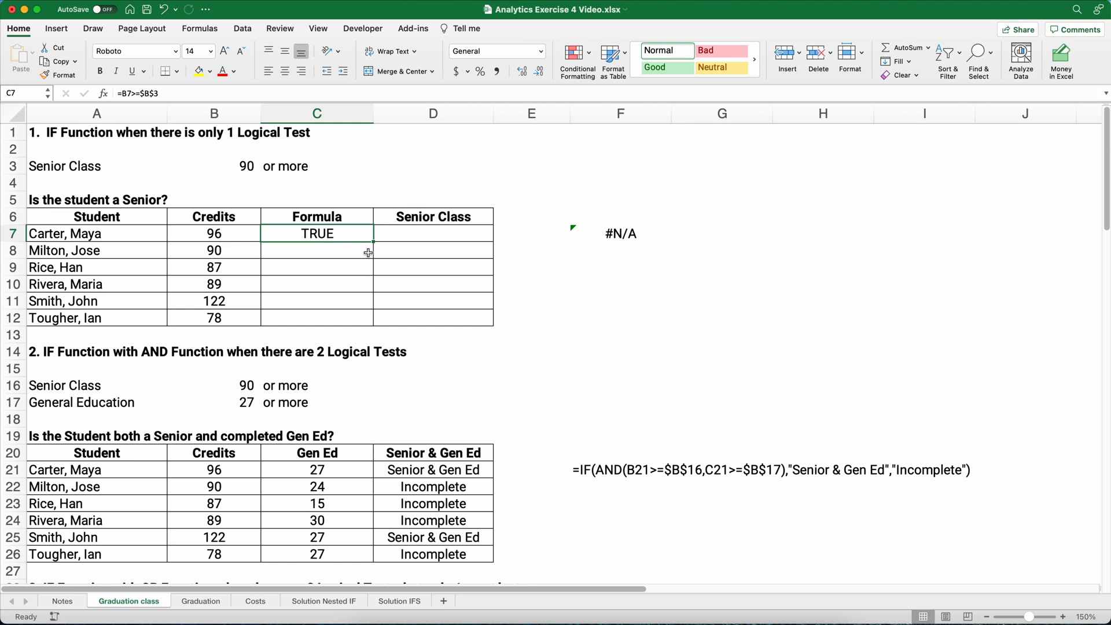
drag(375, 242, 367, 323)
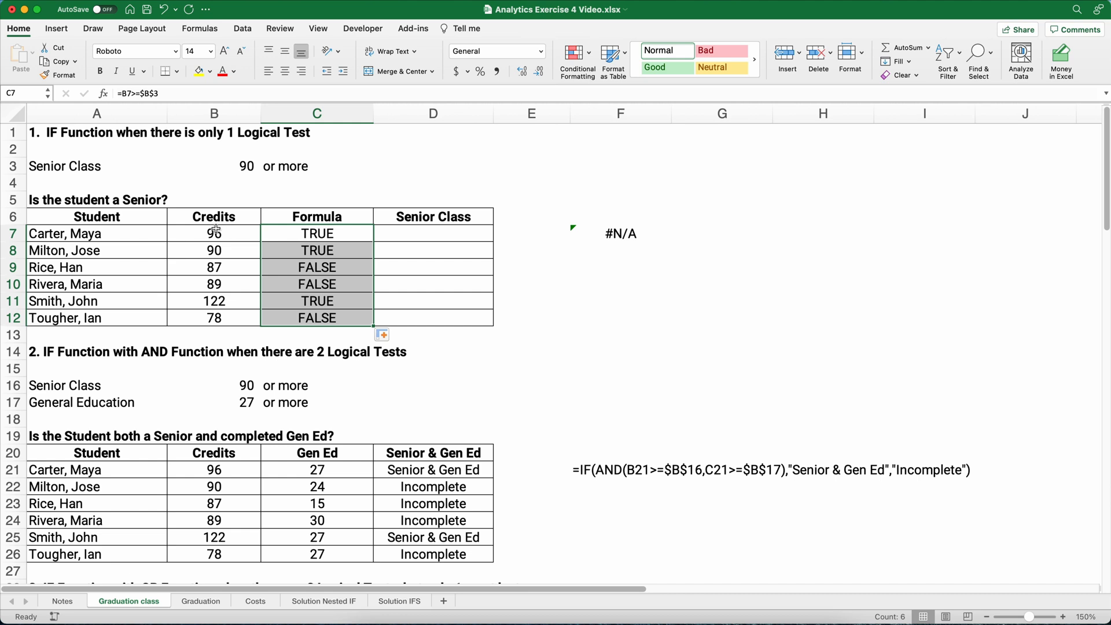
drag(200, 233, 359, 253)
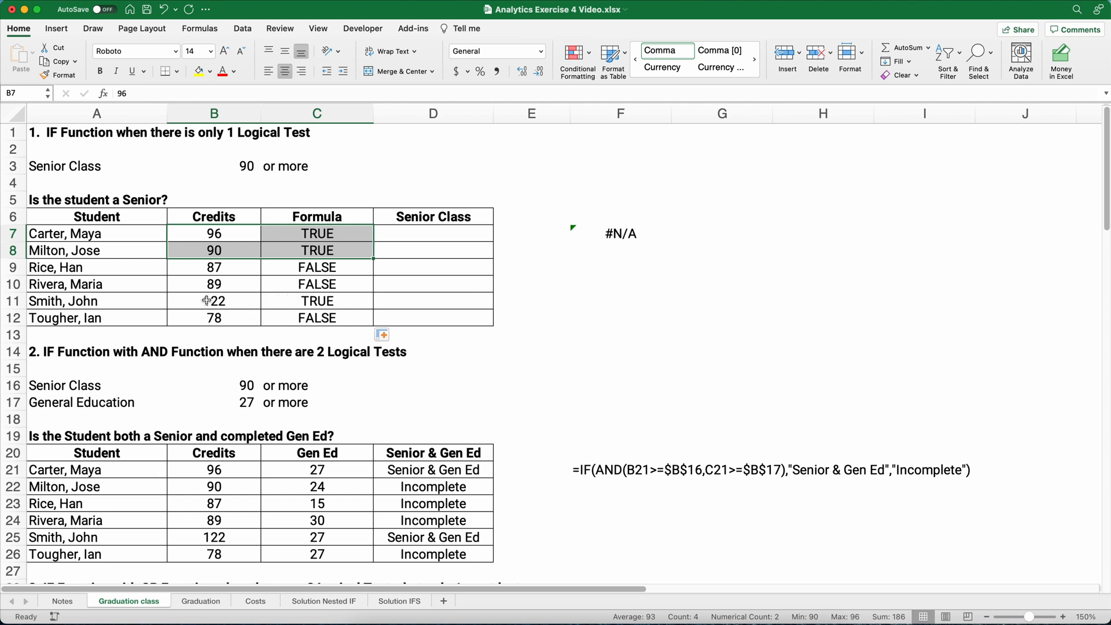
drag(210, 301, 315, 306)
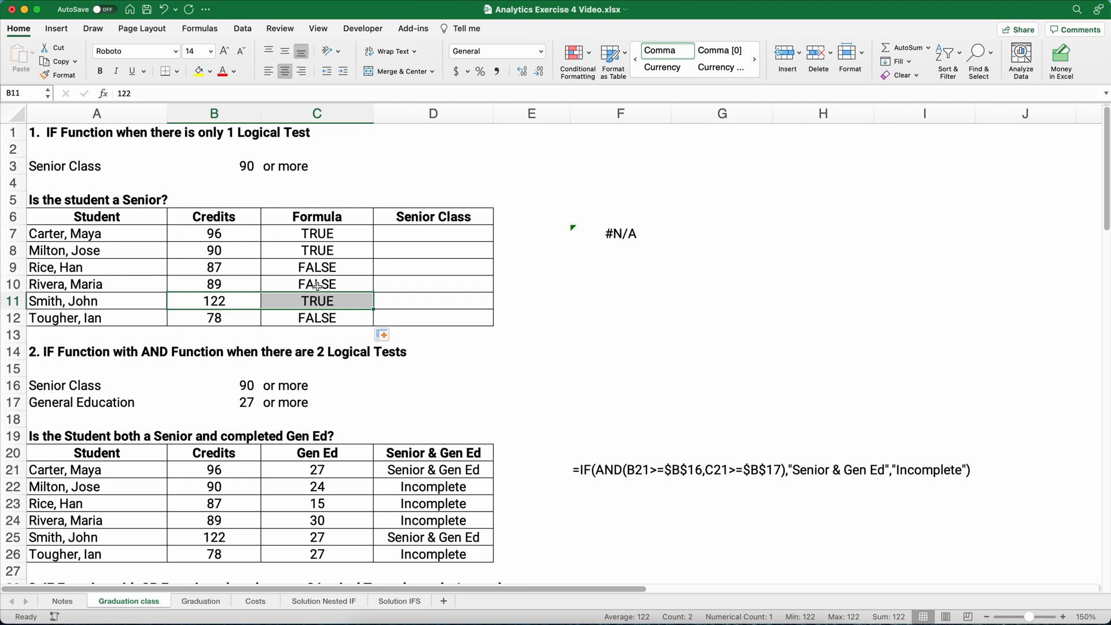
Insert the IF function into cell D7 through the Formula Builder
click(420, 236)
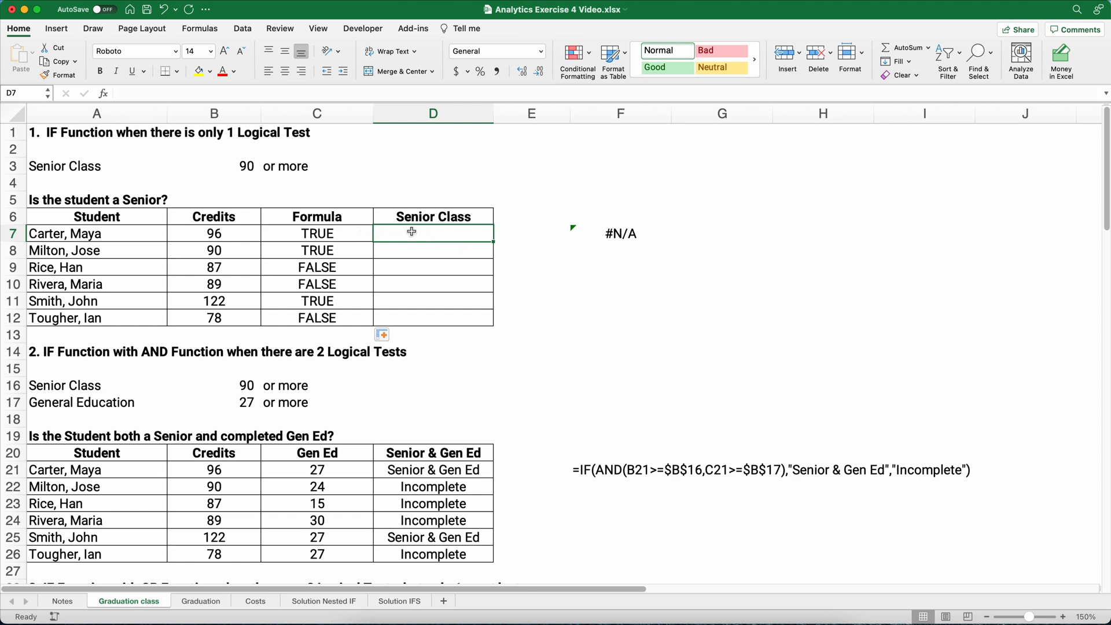
click(104, 94)
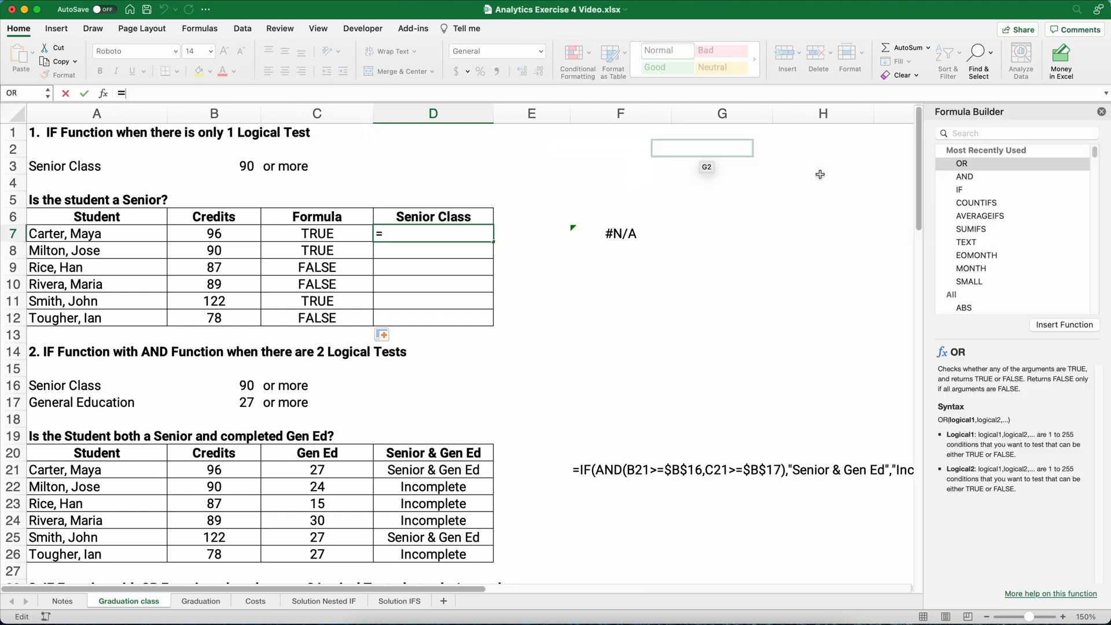
click(964, 135)
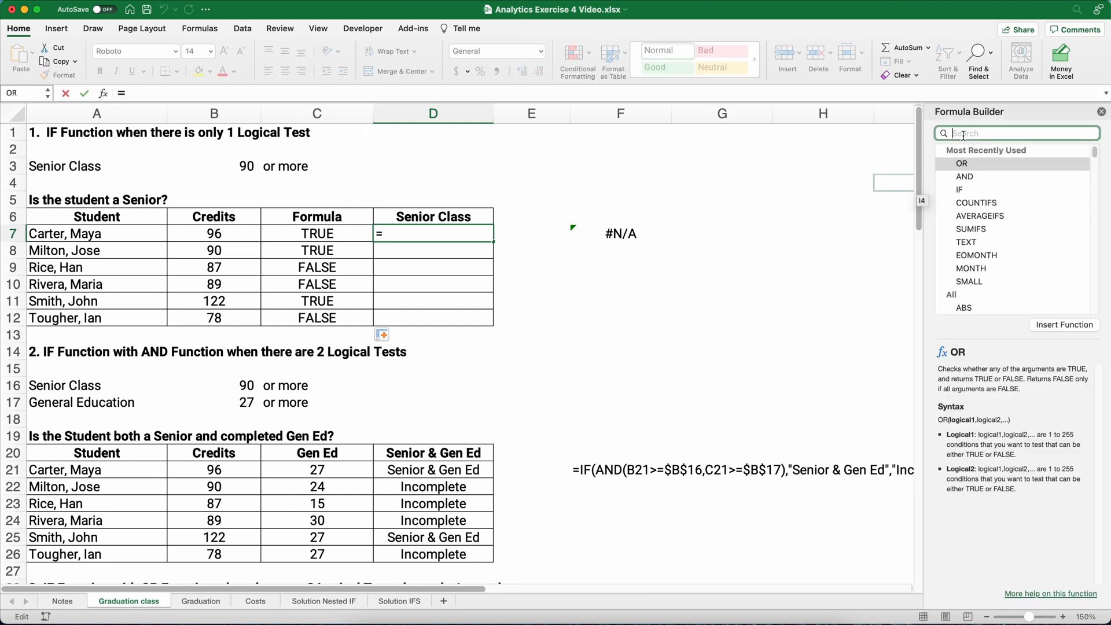
text(if)
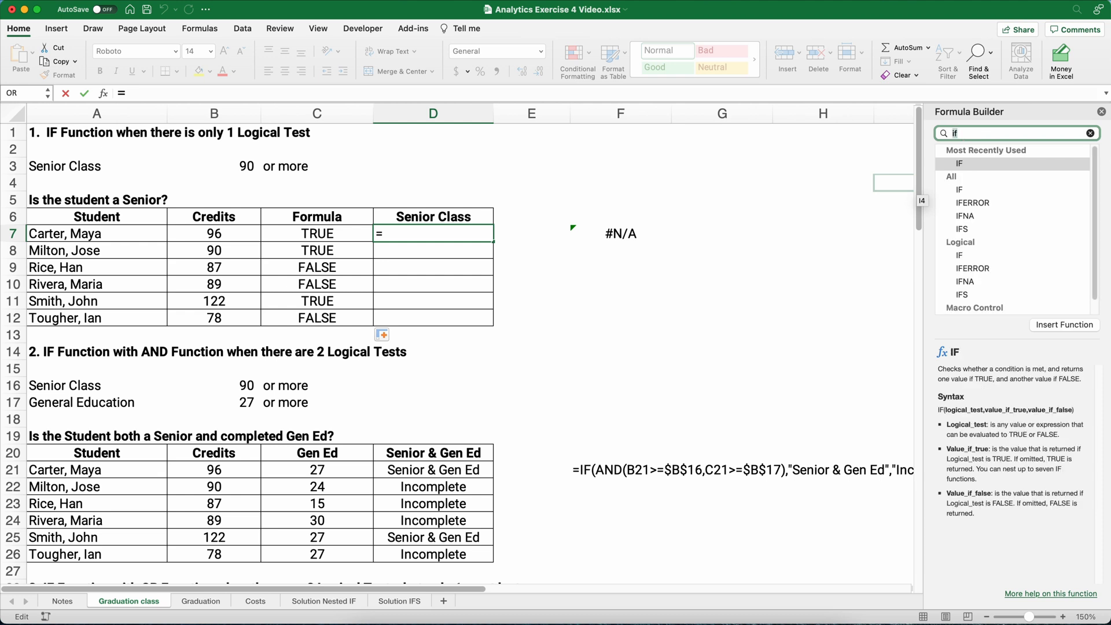
double_click(988, 165)
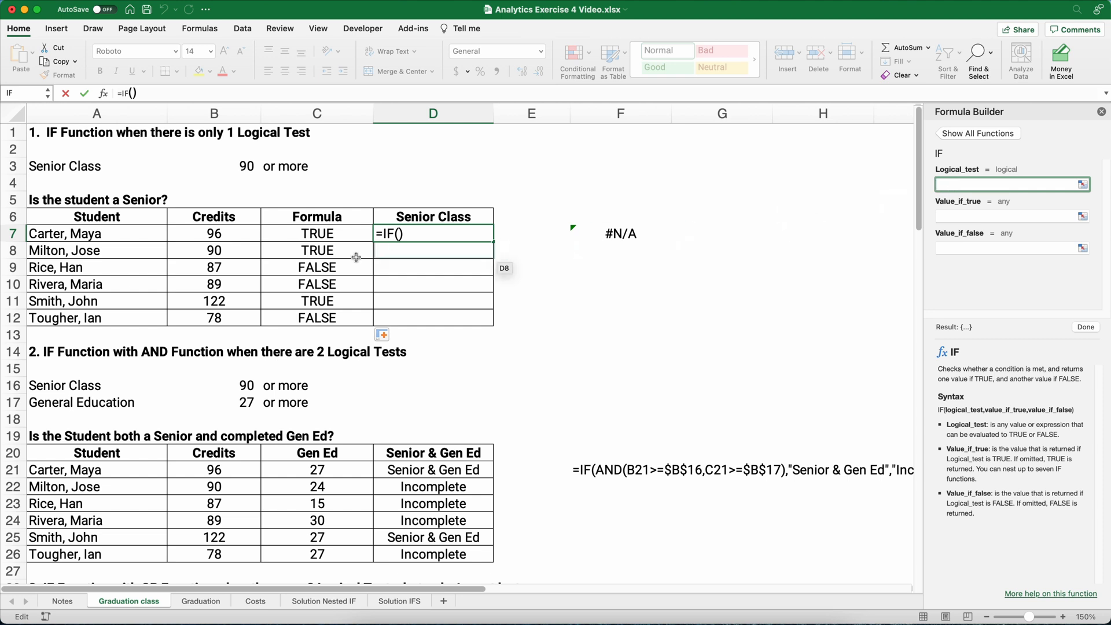
Set the IF function's logical test to B7>=$B$3, with the threshold reference absolute
click(216, 237)
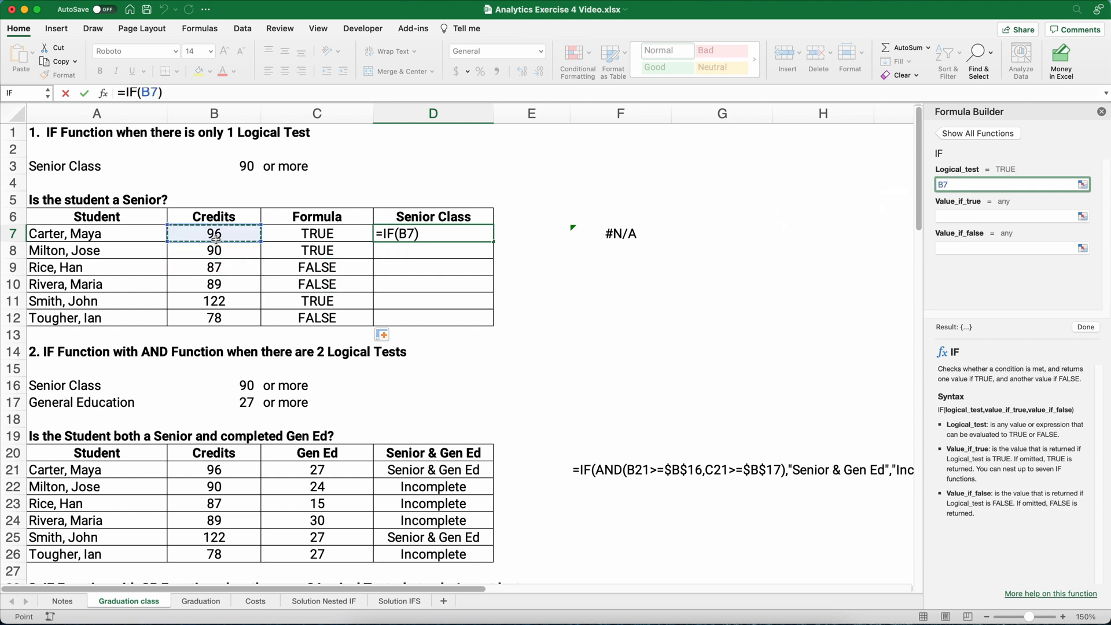
text(>)
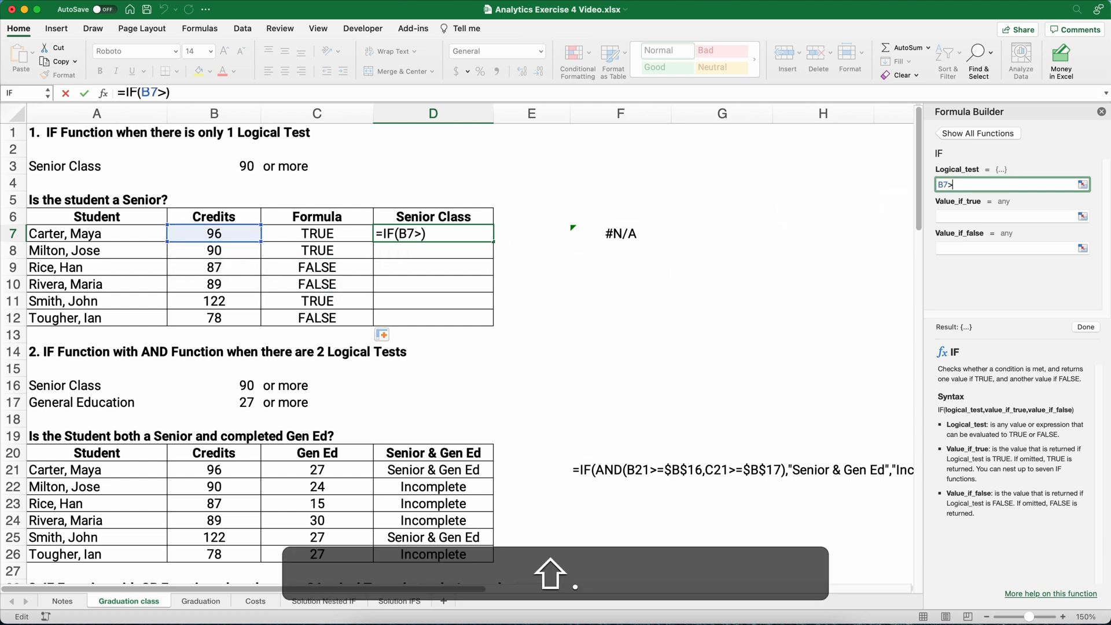
text(=)
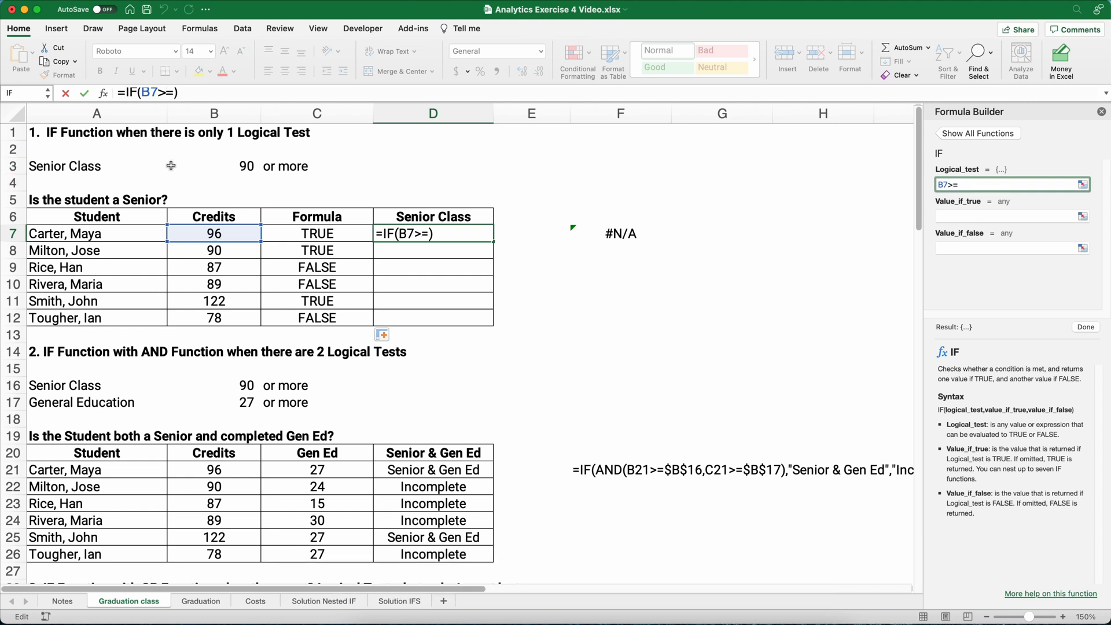
click(225, 166)
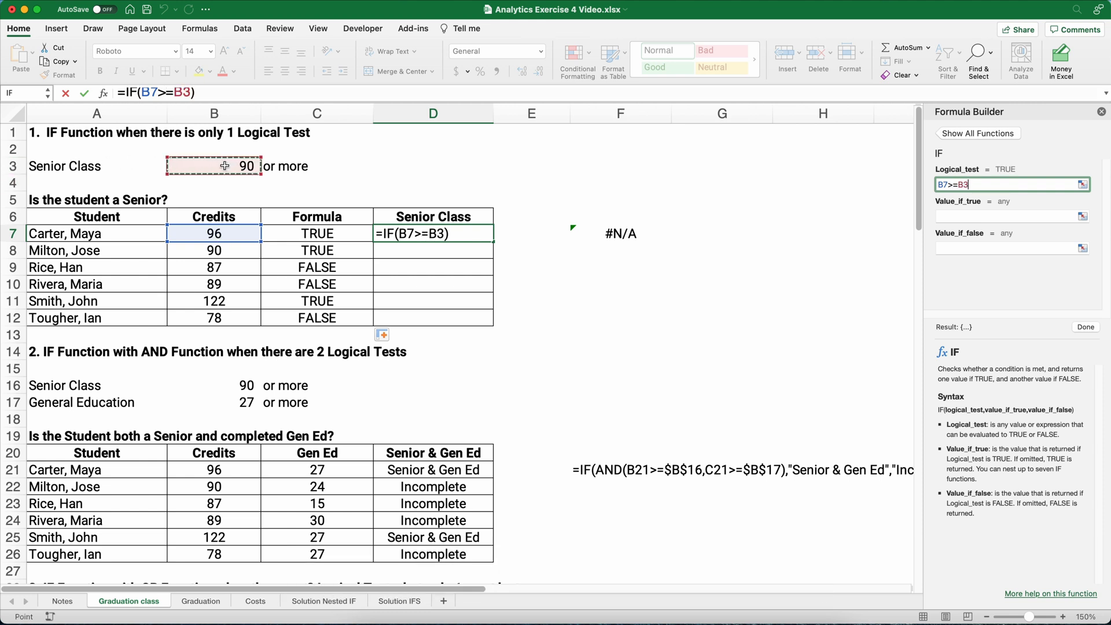
key(F4)
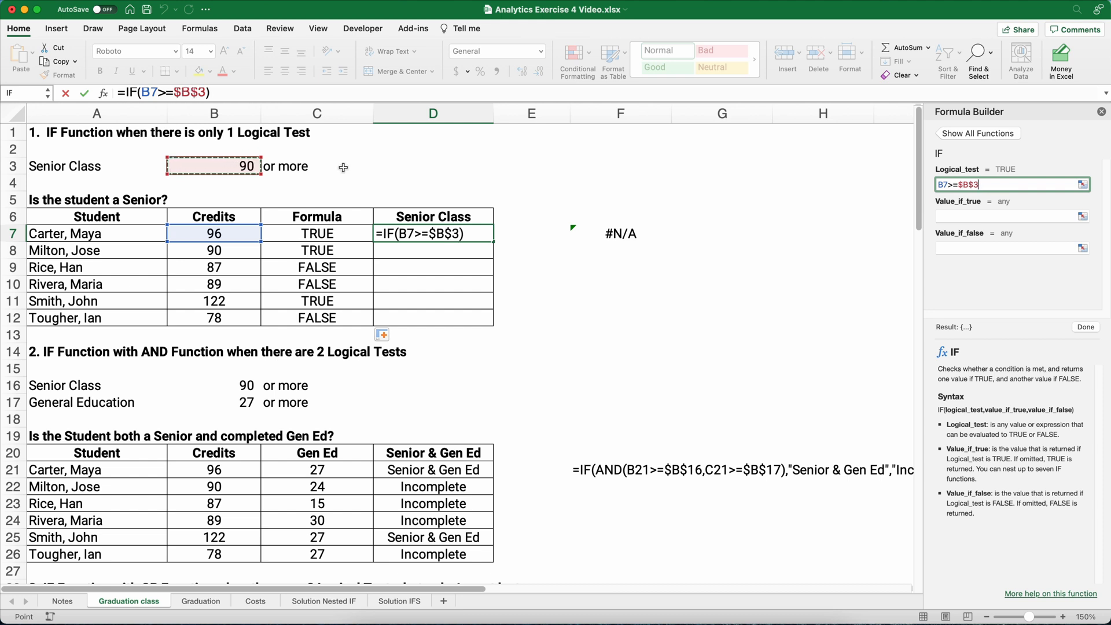
Set the IF function's value if true to "Senior" and its value if false to "No"
click(955, 217)
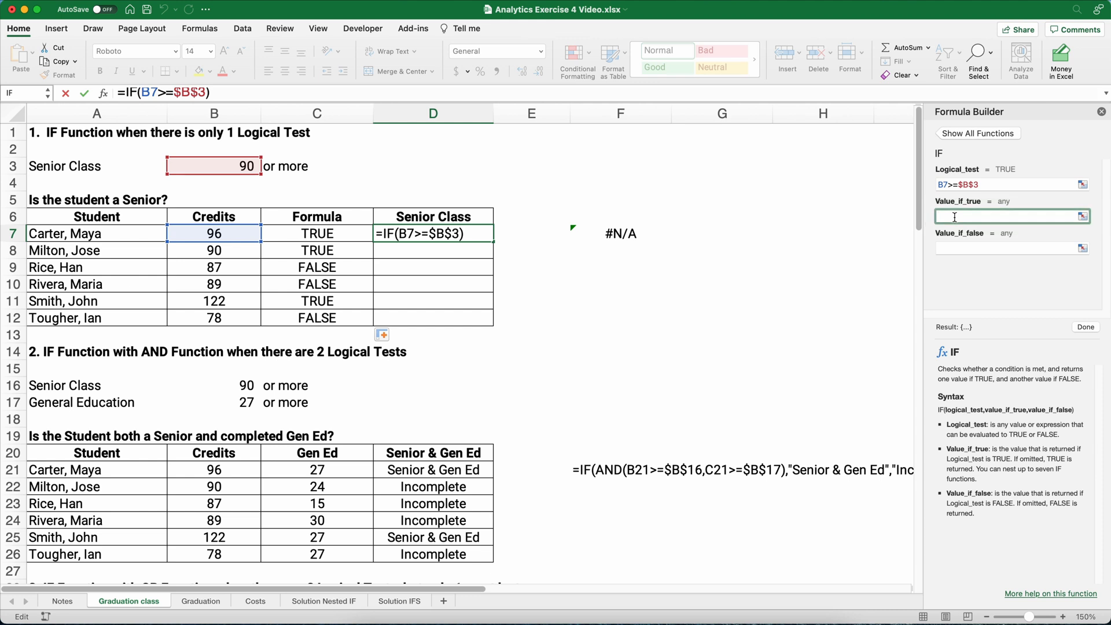
text(S)
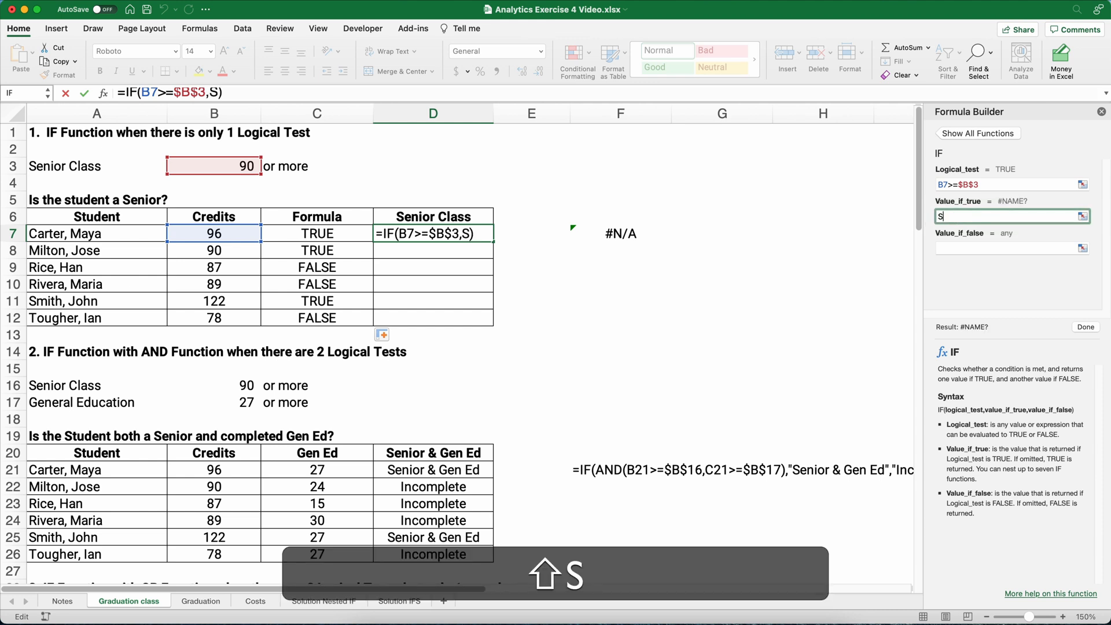
text(enior)
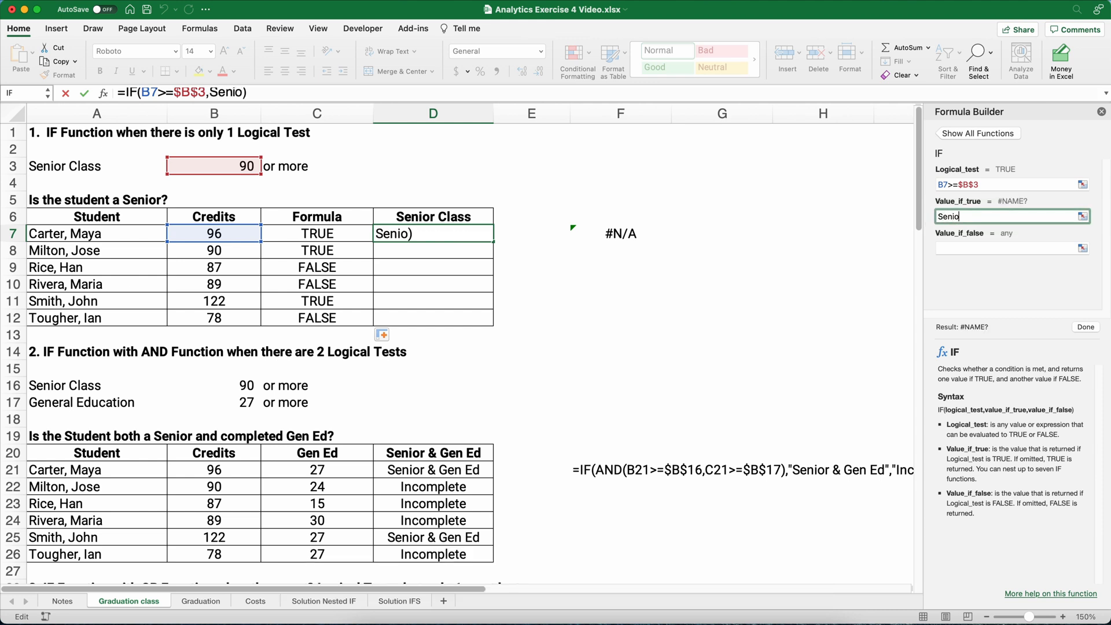
click(955, 249)
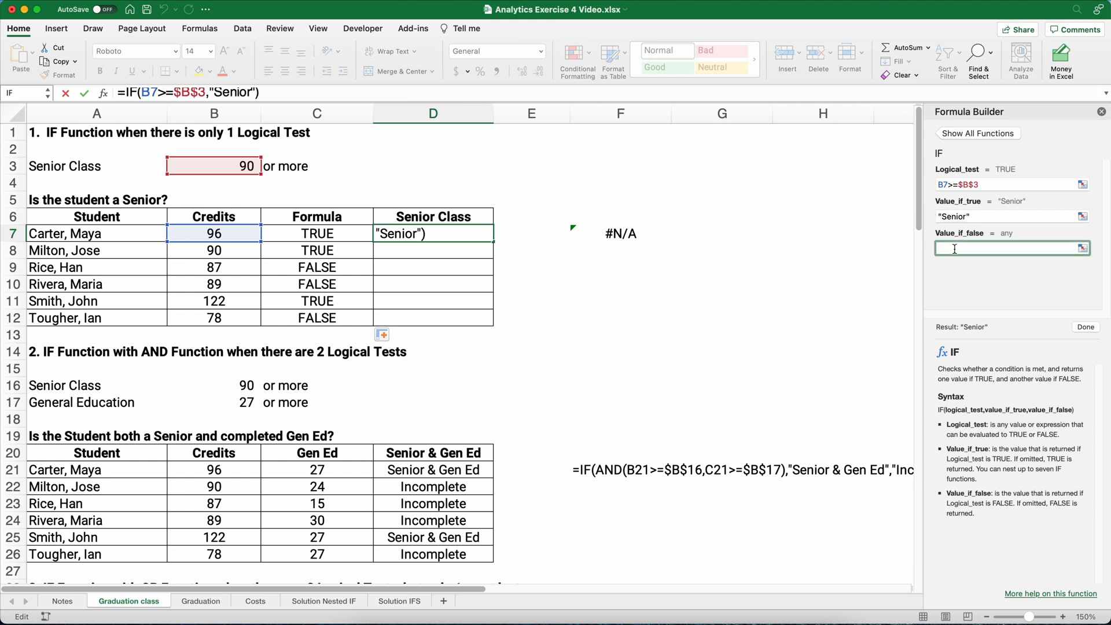
text(No)
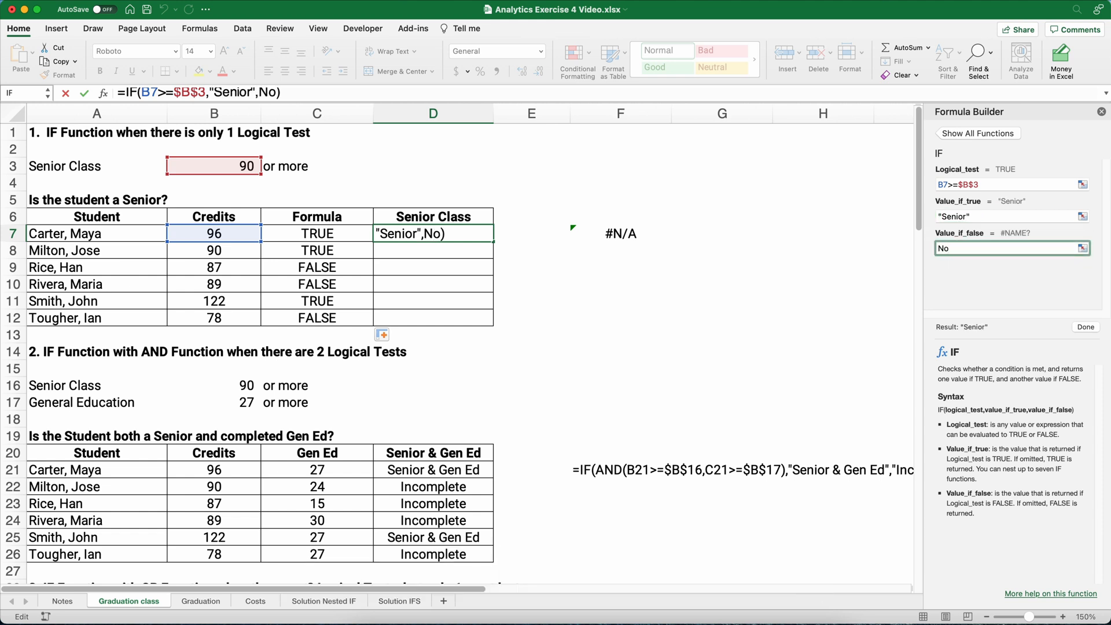
click(984, 219)
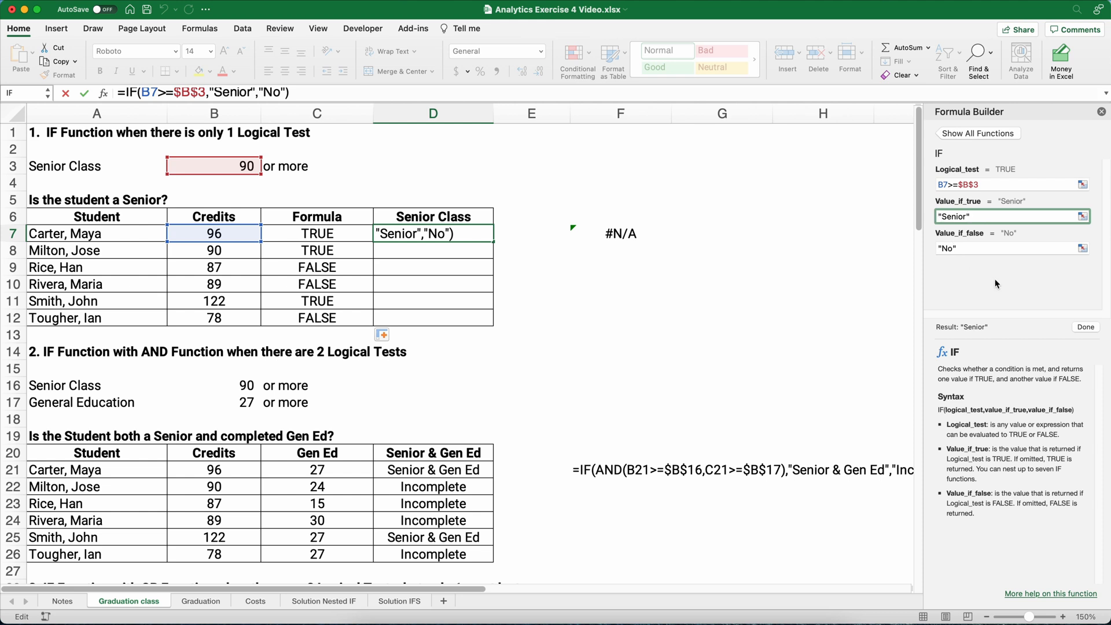
Confirm the IF function in D7 and fill it down through D12 for all students
click(1076, 329)
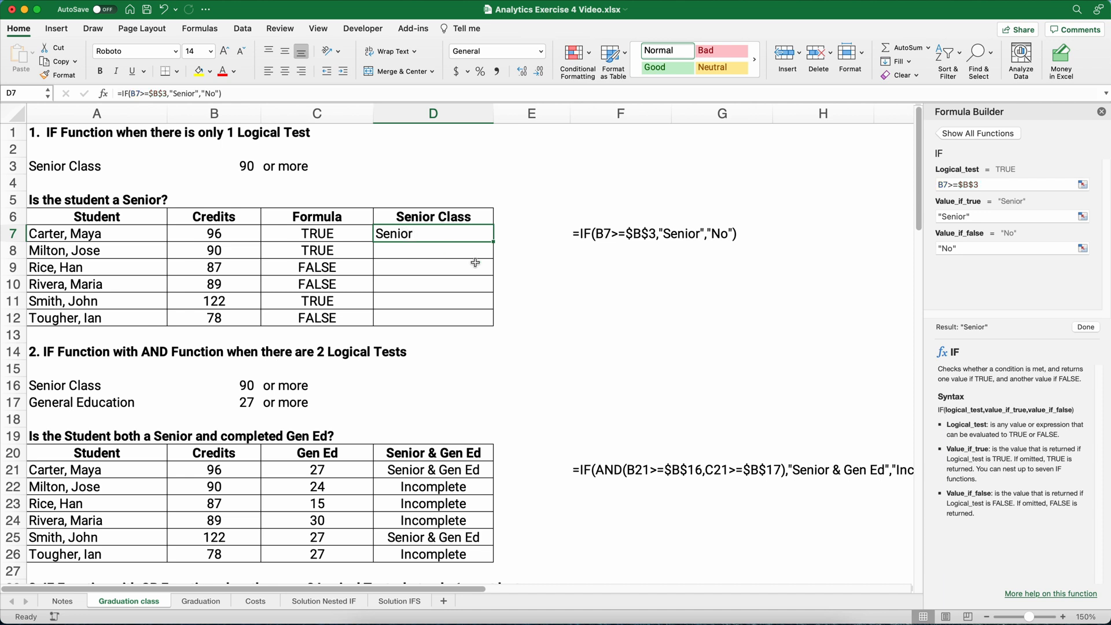
drag(494, 241, 495, 319)
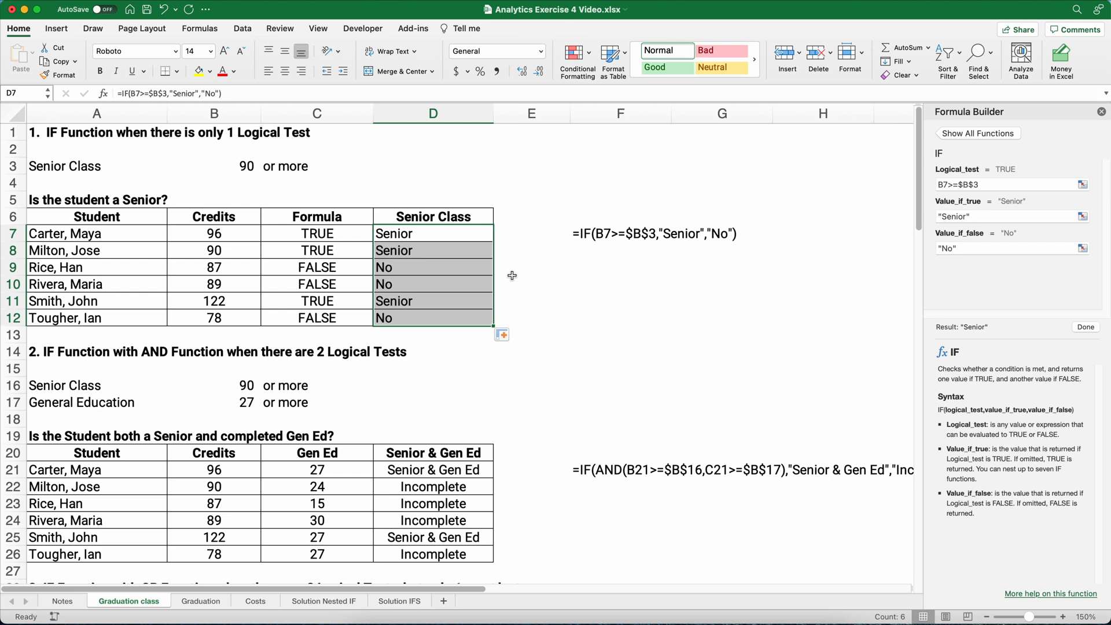
Set the value if false of the IF function in D7 to an empty string "" and fill the formula down to D12
click(421, 235)
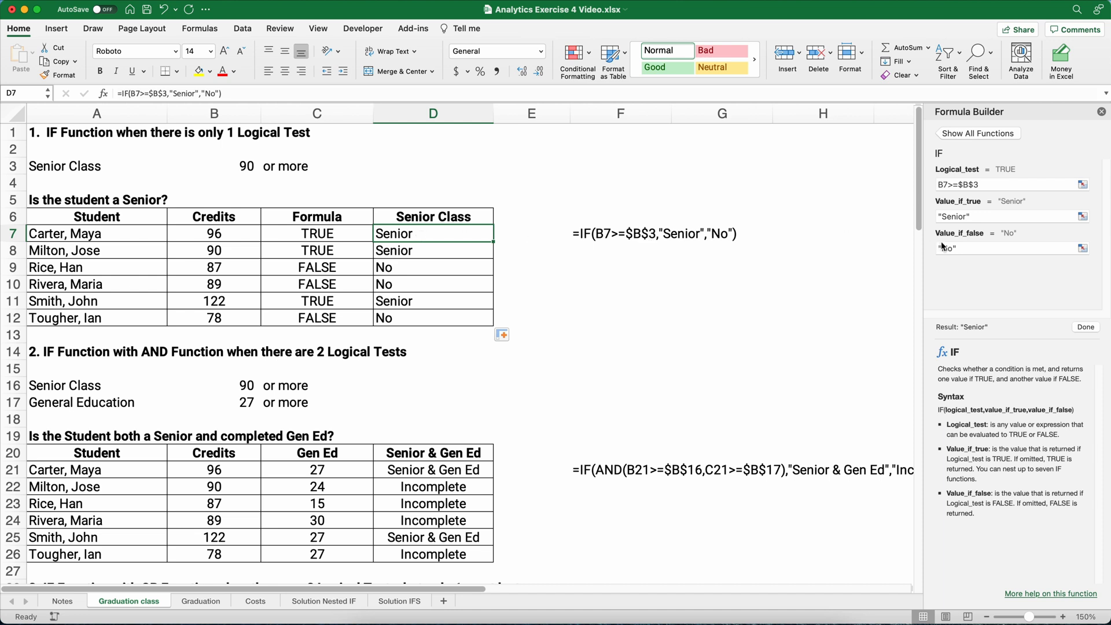
click(967, 248)
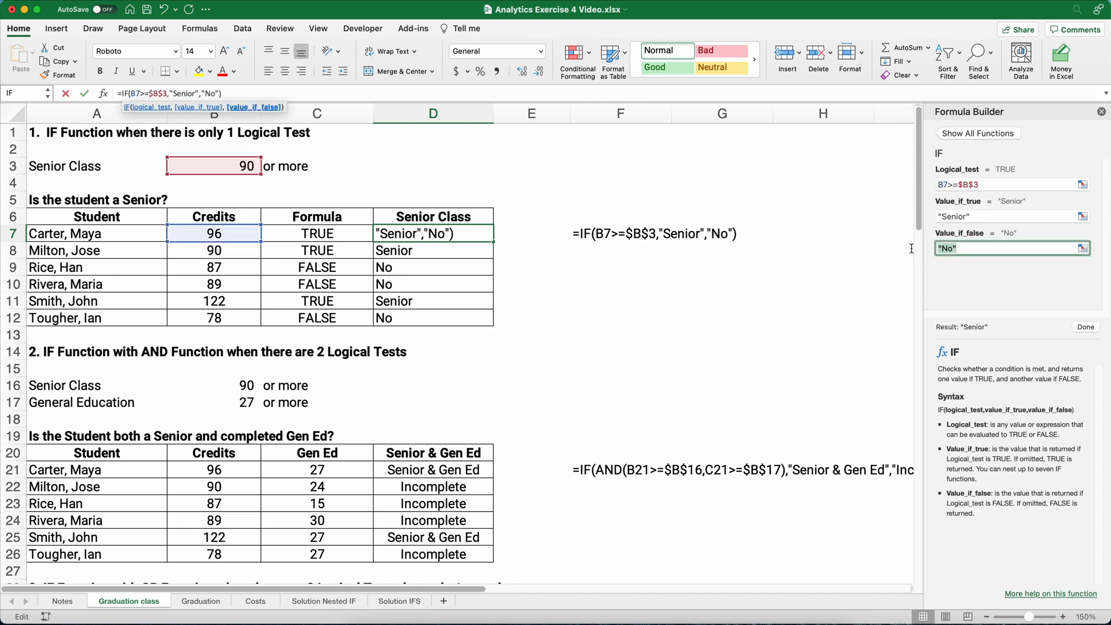
text("")
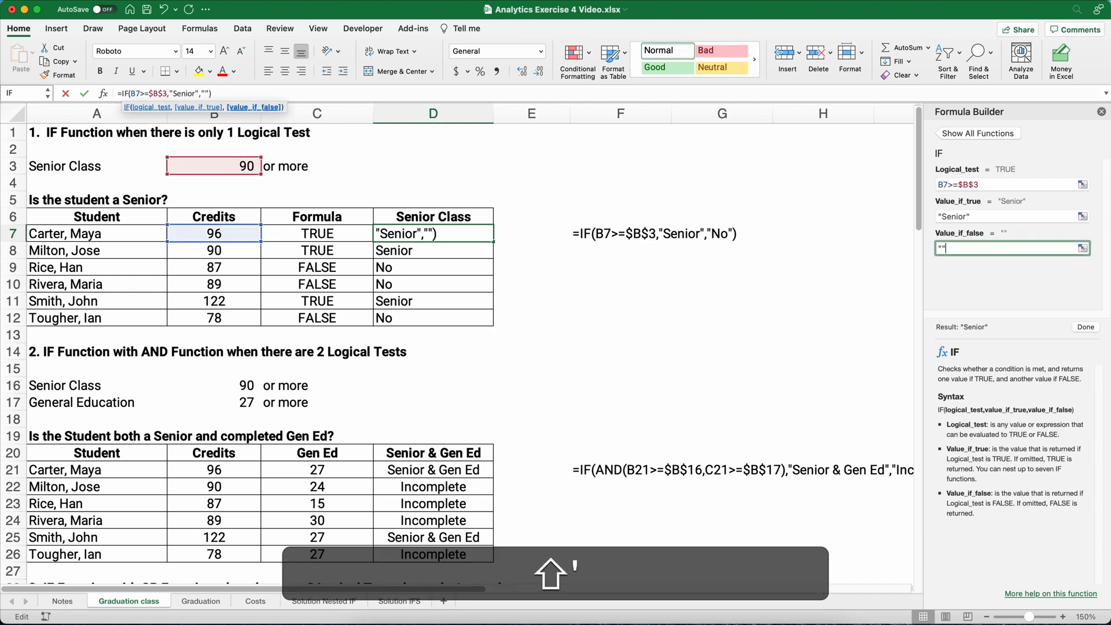
click(1082, 327)
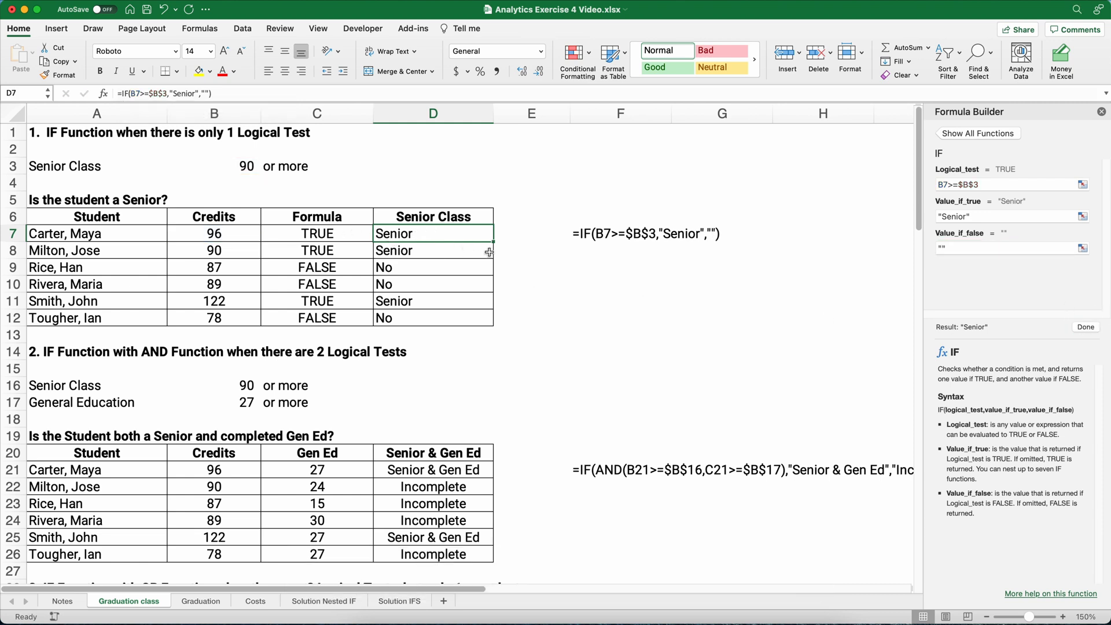
drag(493, 241, 493, 325)
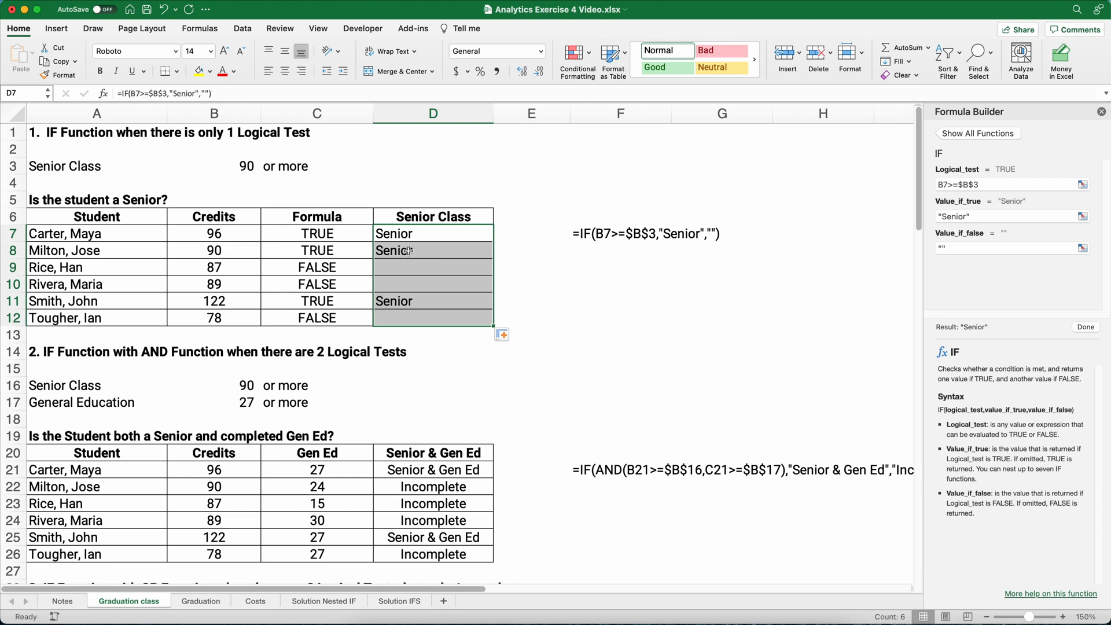
drag(394, 235, 393, 313)
Undo the refill of D7:D12 and the change of the value if false to an empty string
key(super+z)
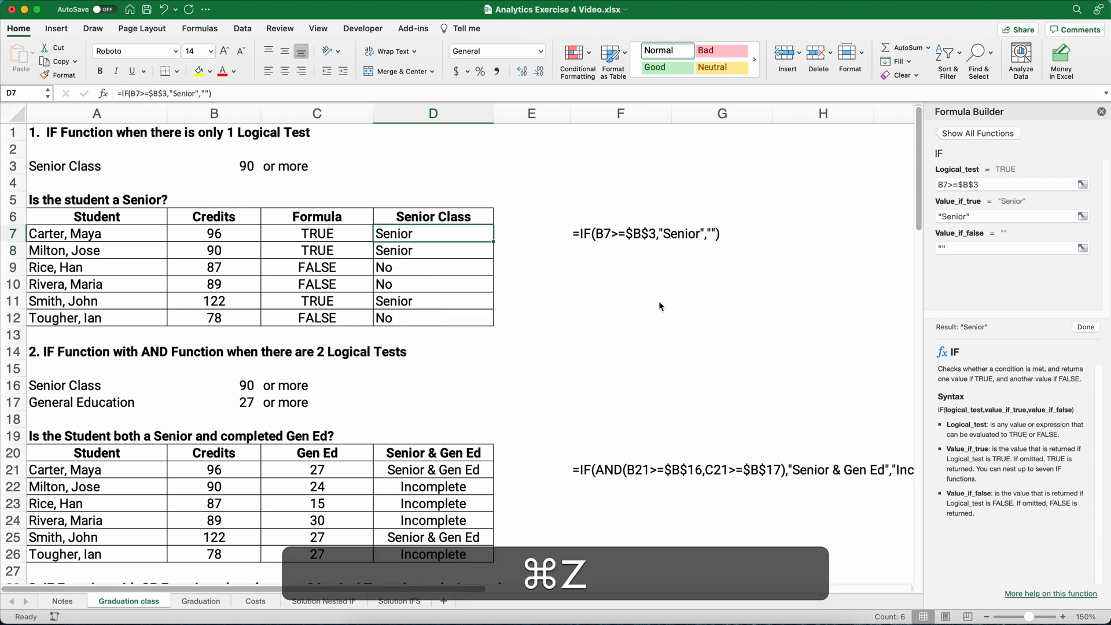
key(super+z)
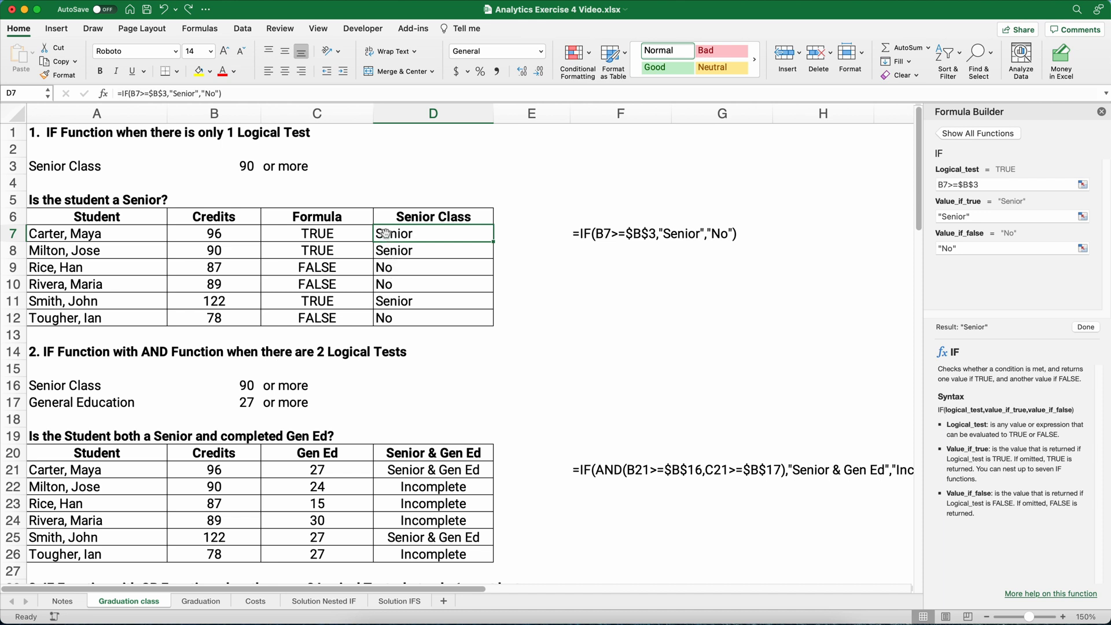
Review the formula text in F7 and the Senior Class and General Education criteria in rows 16 and 17
click(579, 234)
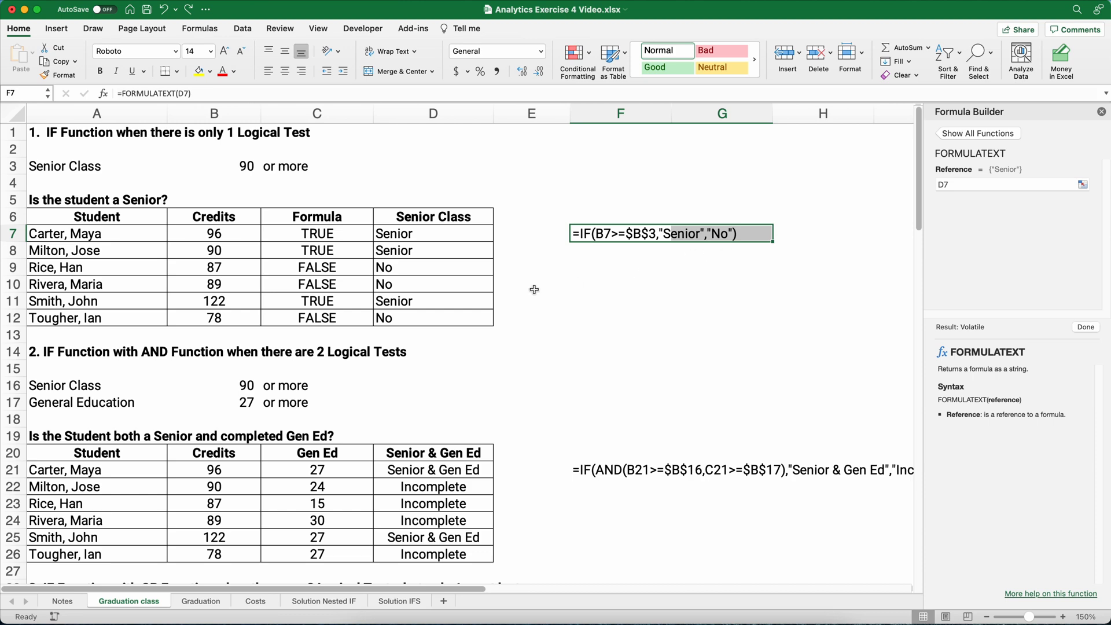
scroll(531, 290, down, 5)
scroll(530, 290, down, 4)
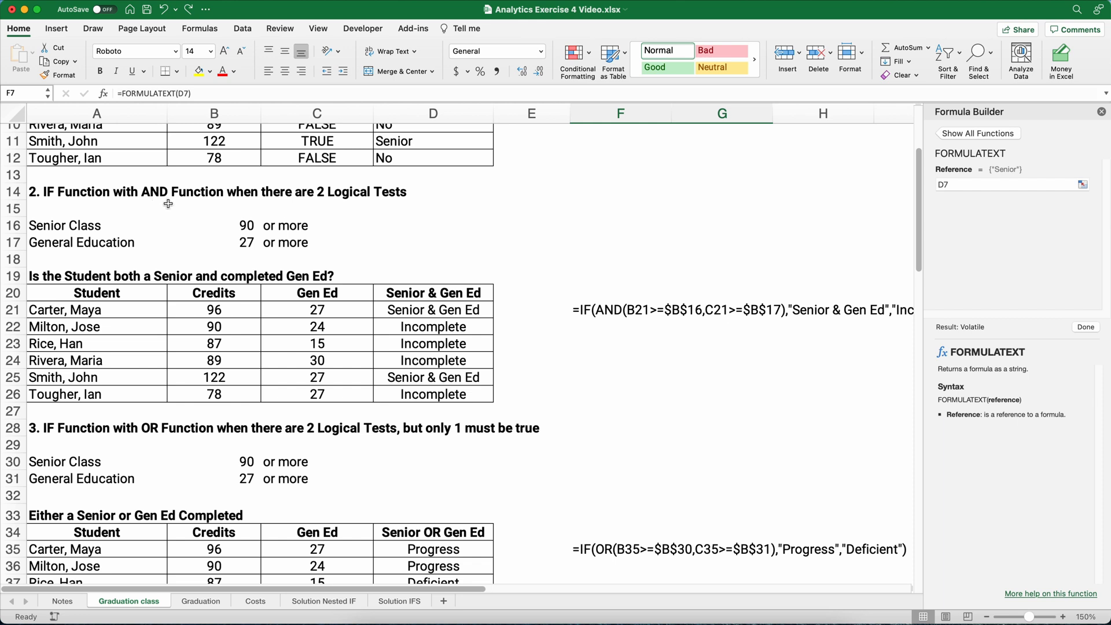
click(71, 232)
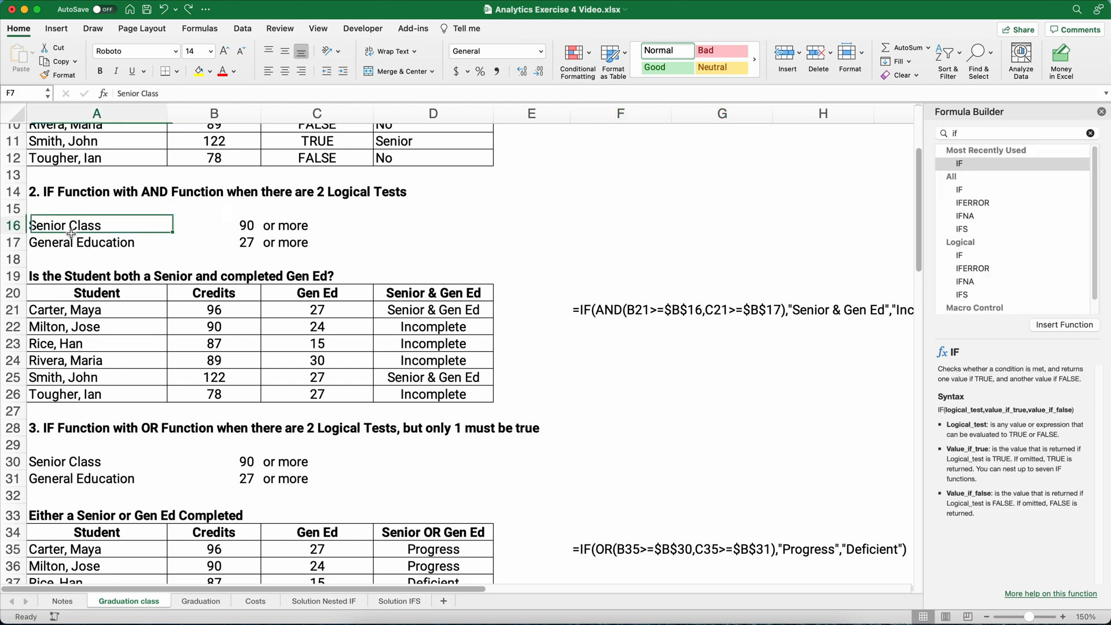
drag(71, 233, 287, 252)
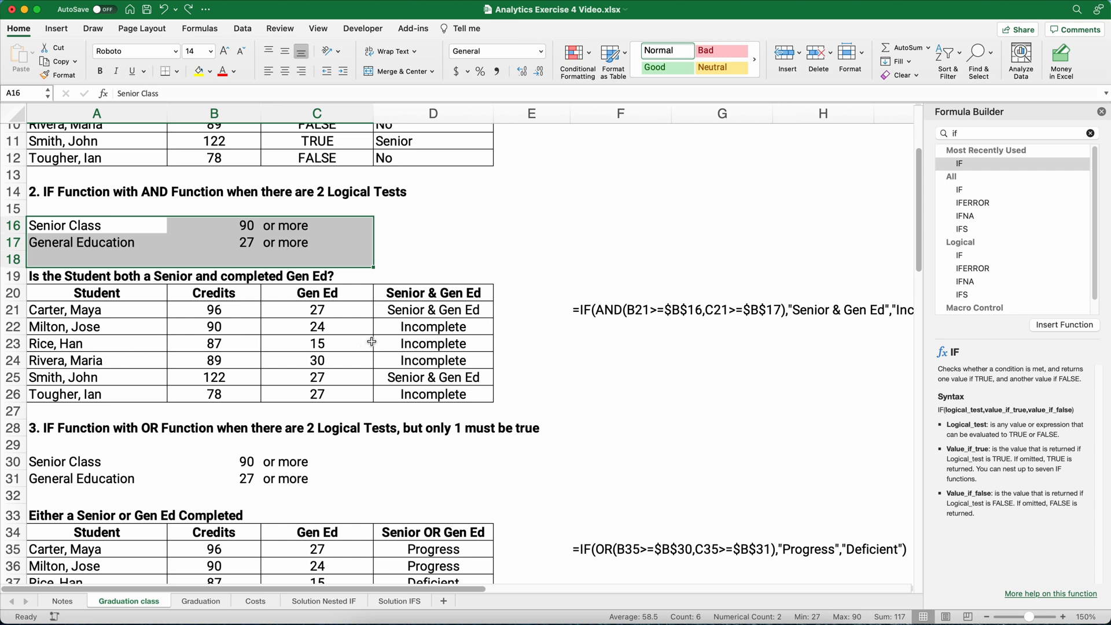
Clear the Senior & Gen Ed results in D21:D26 and undo the deletion
drag(422, 313, 430, 392)
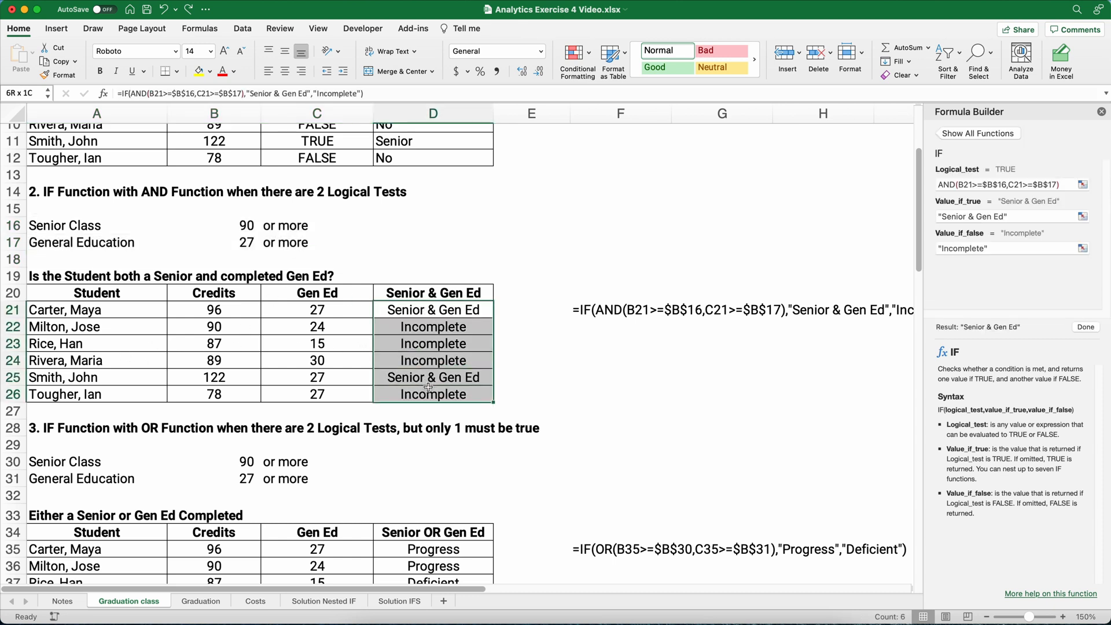
key(Delete)
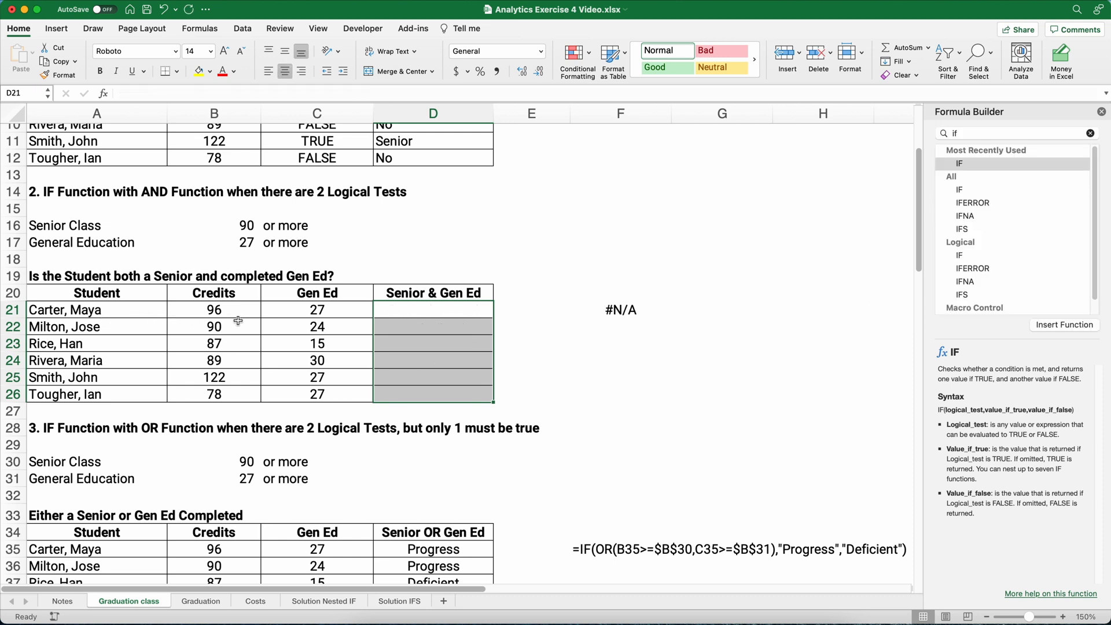
click(403, 311)
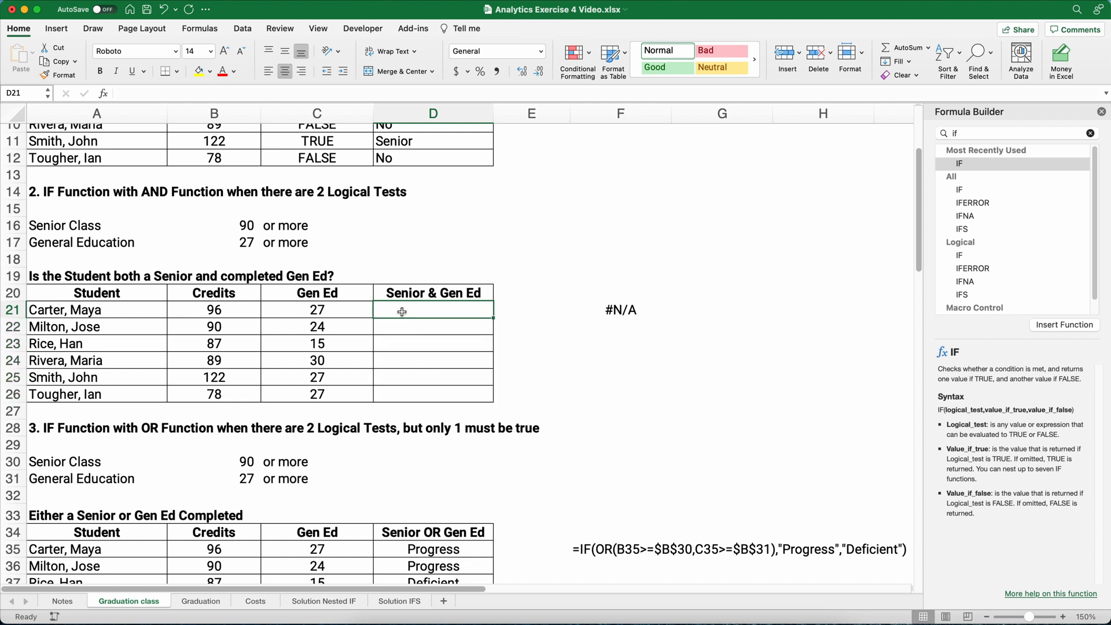
key(super+z)
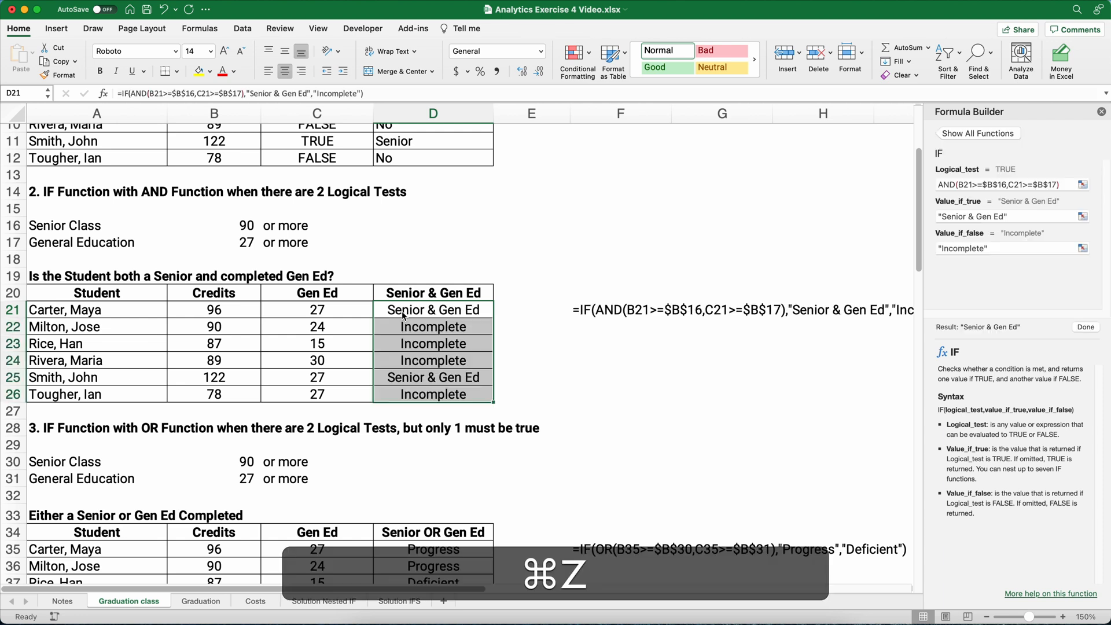
Close the Formula Builder and clear the Senior & Gen Ed formulas from D21:D26
click(1101, 112)
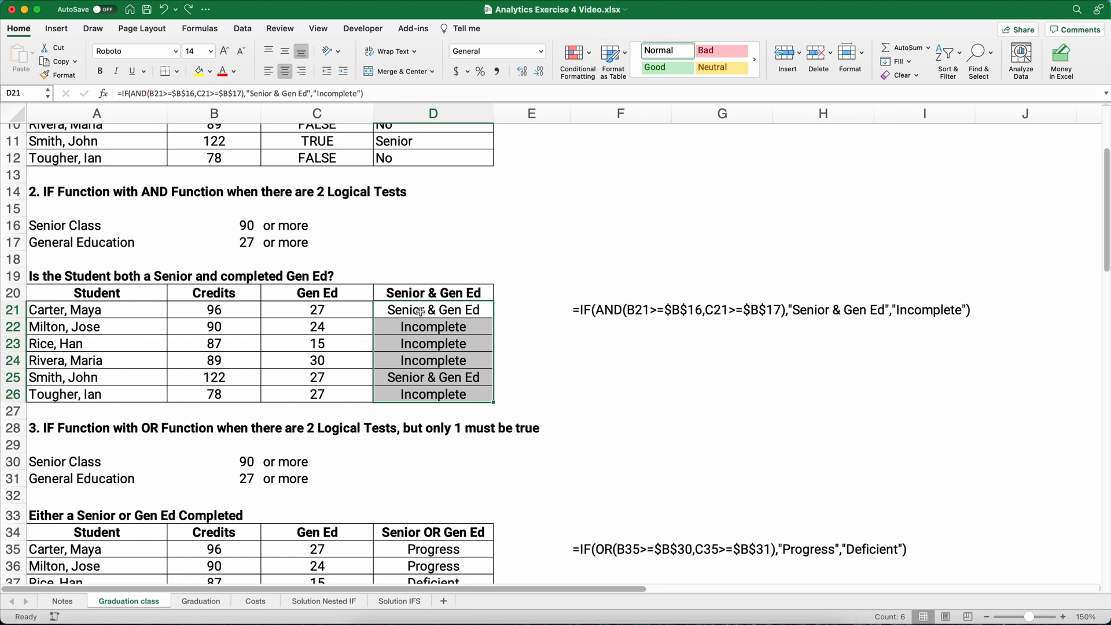
drag(421, 312, 431, 394)
key(Delete)
Insert the AND function into D21 with B21>=$B$16 as its first logical test, keeping the threshold reference absolute
click(429, 309)
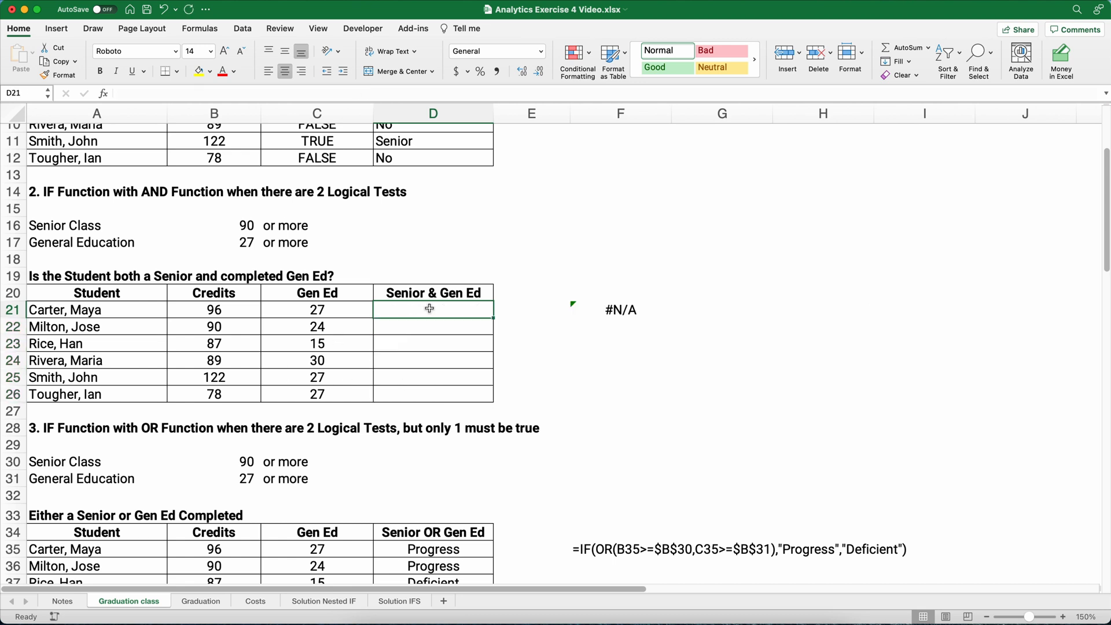
click(104, 93)
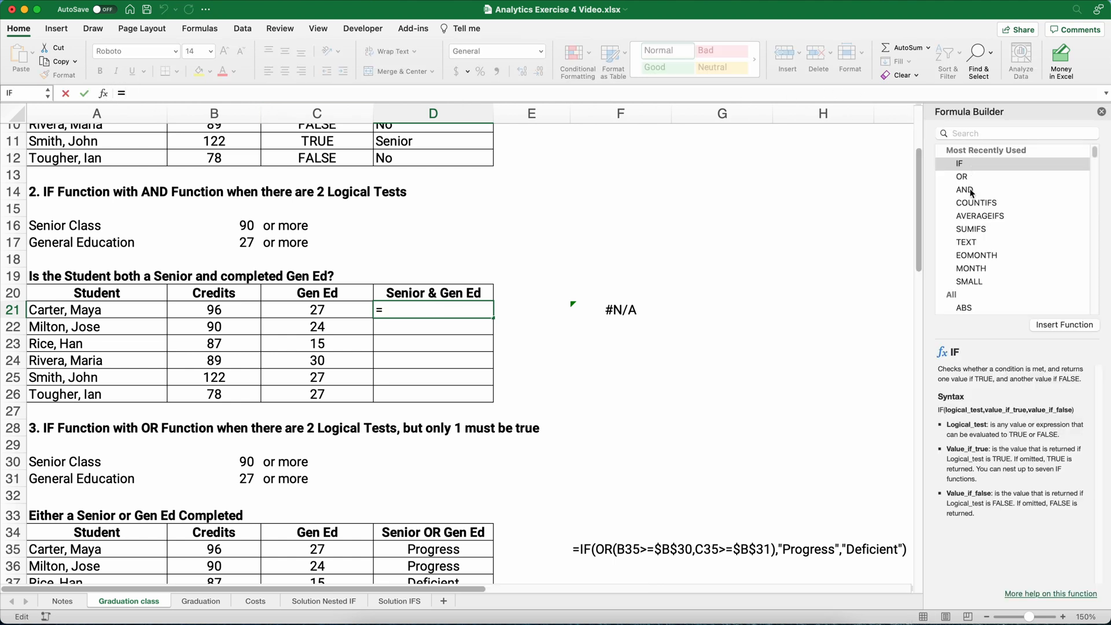
double_click(964, 190)
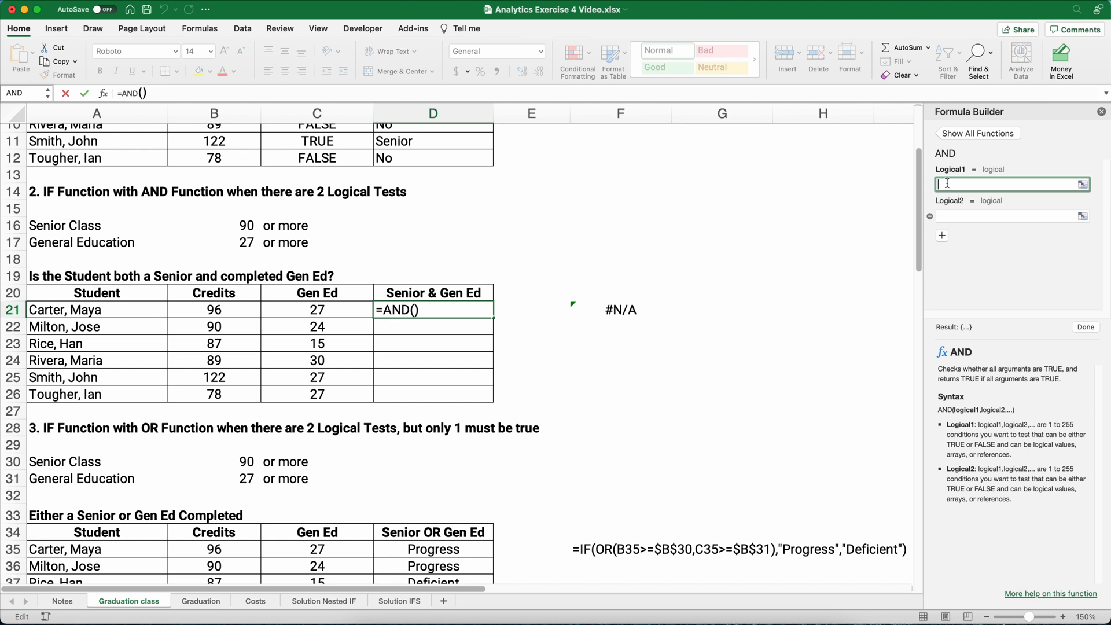
click(242, 307)
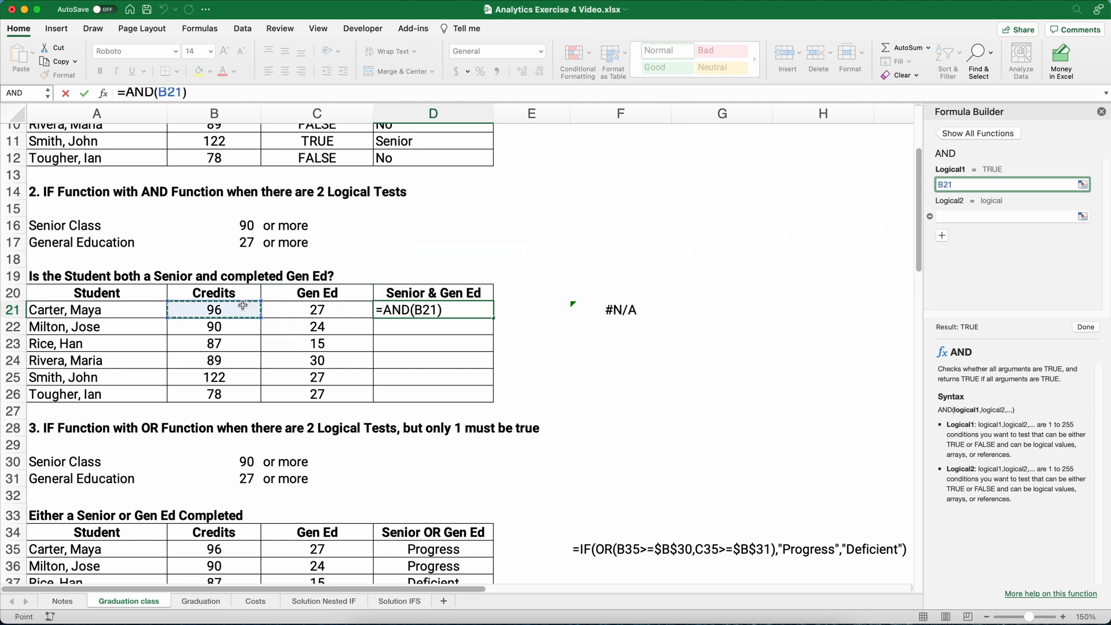
text(>=)
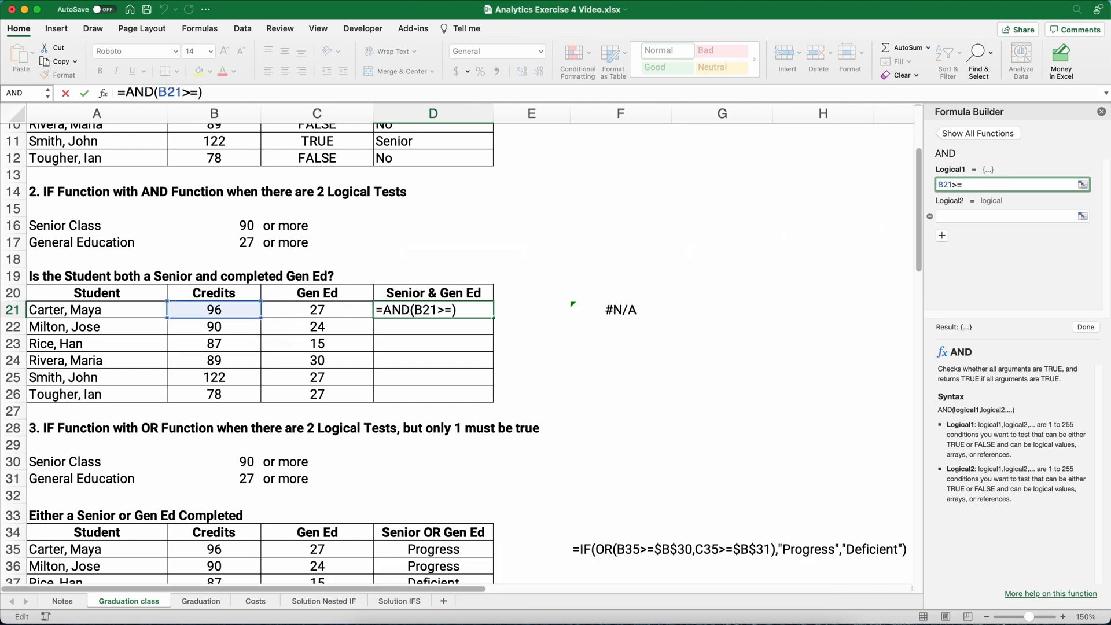
click(233, 225)
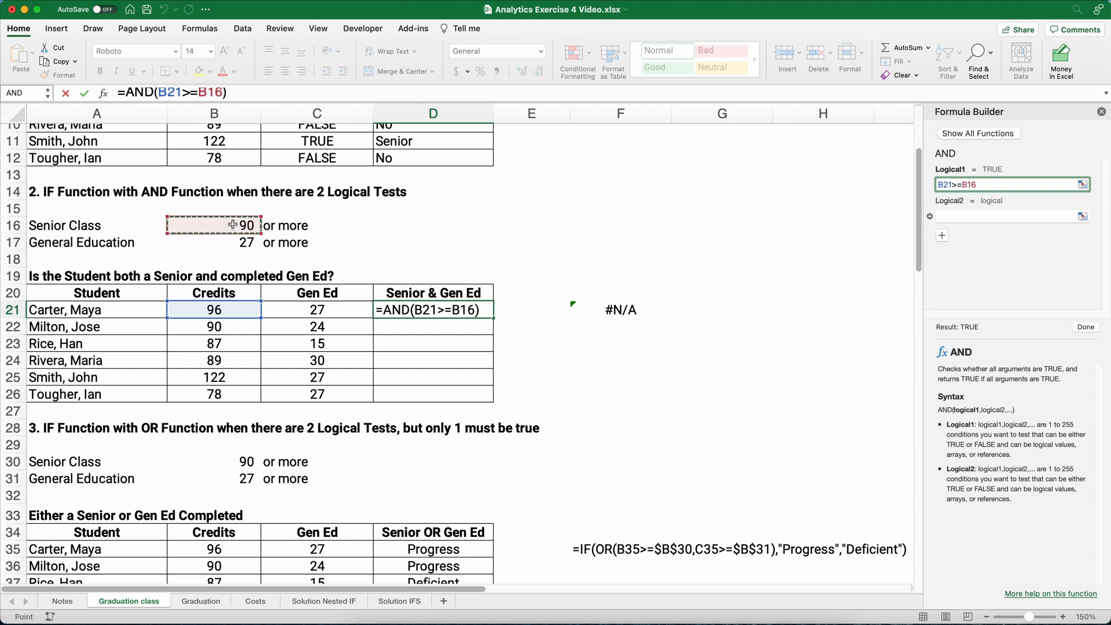
key(F4)
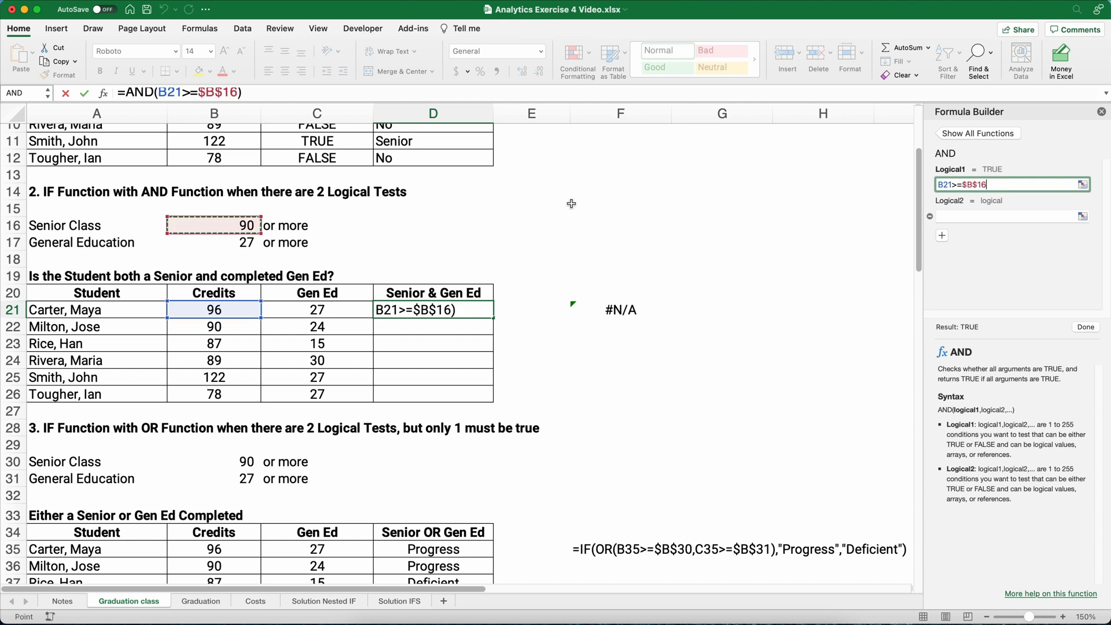
Set the AND function's second logical test to C21>=$B$17 with an absolute threshold reference, and confirm the formula
click(959, 215)
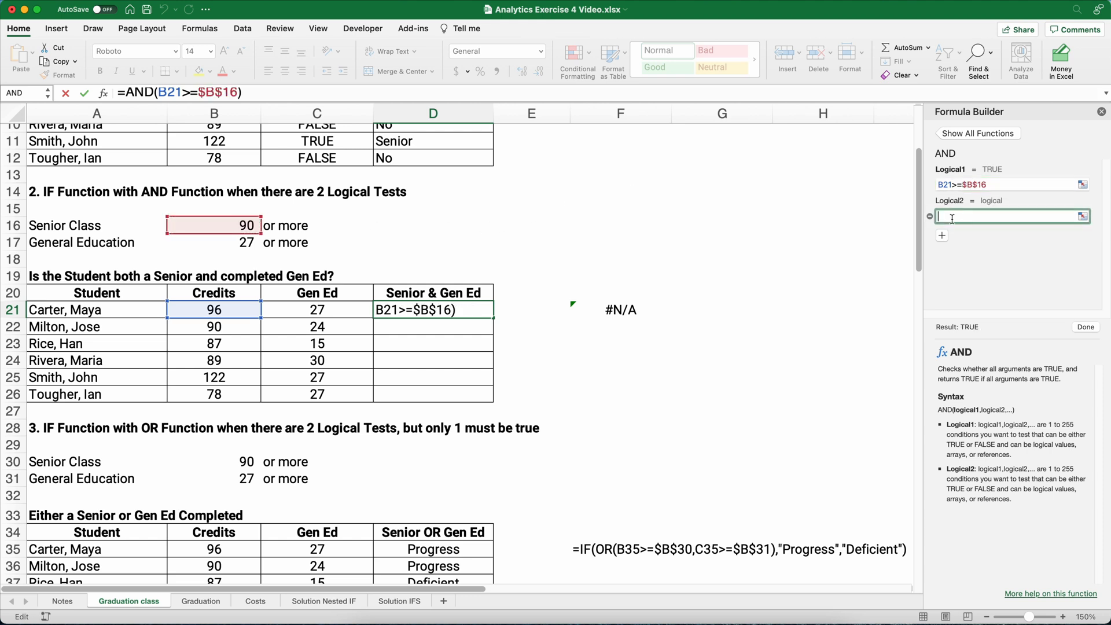
click(314, 308)
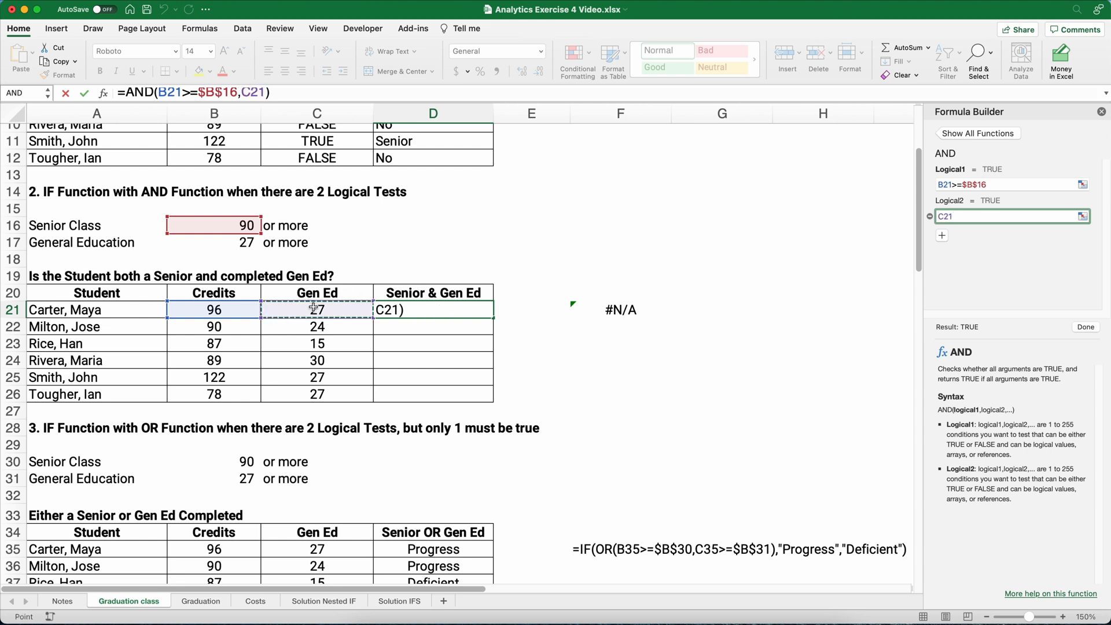
text(>=)
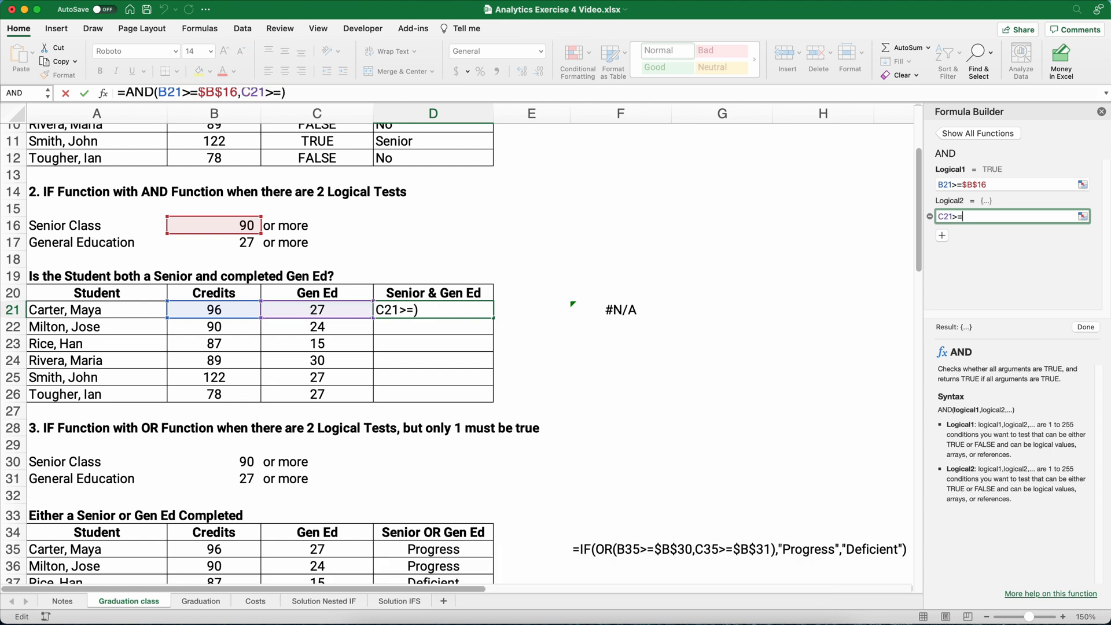
click(212, 242)
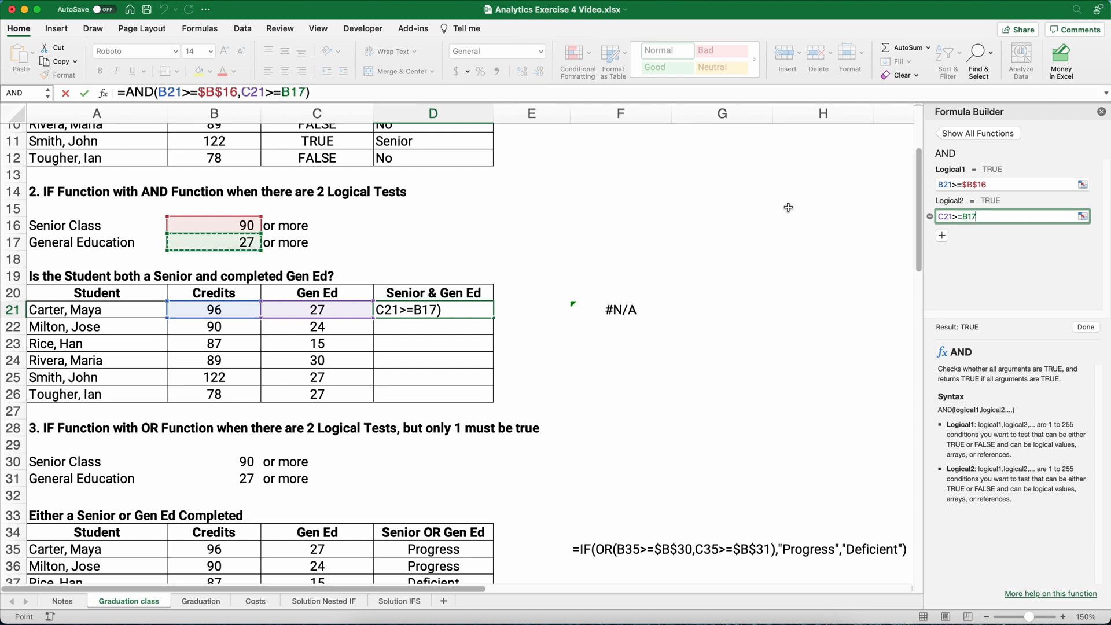
key(F4)
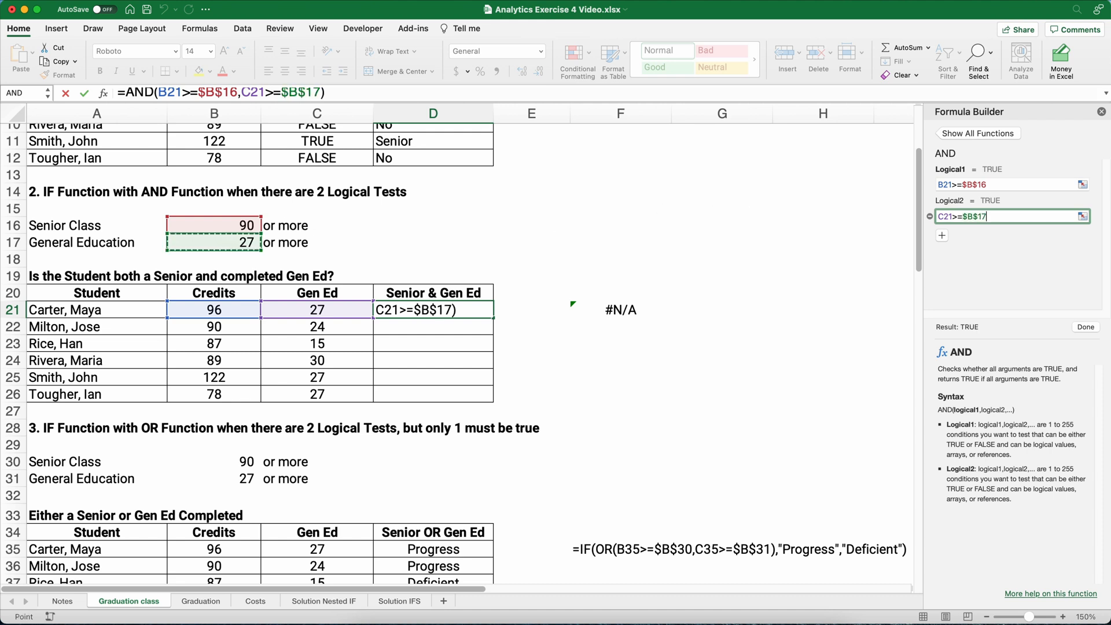
click(1087, 327)
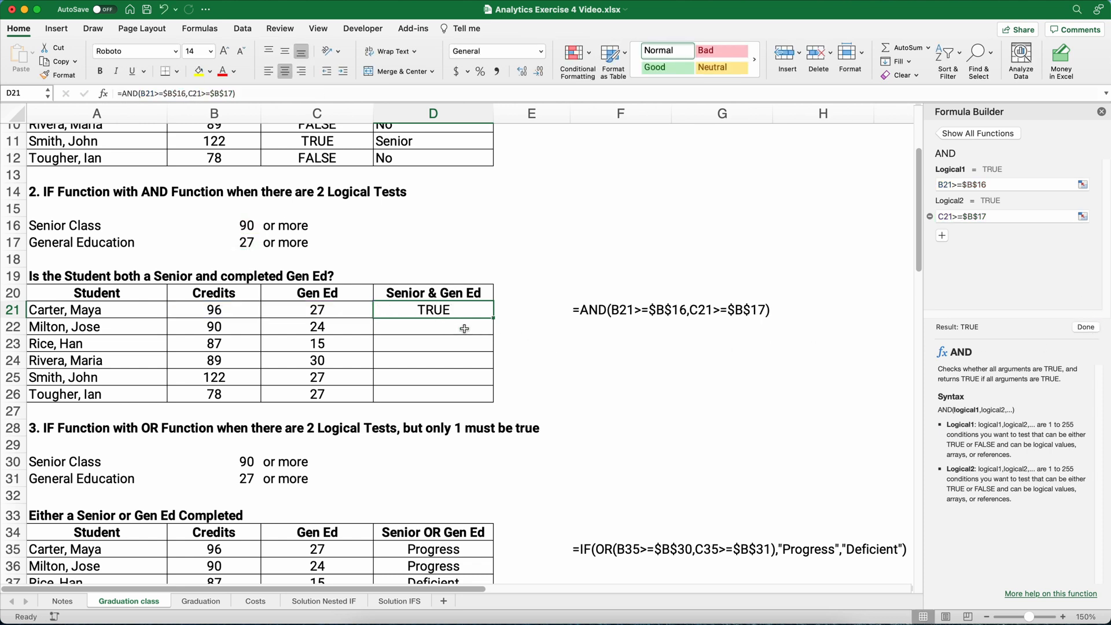
Fill the AND formula from D21 down to D26 and check the first two outcomes against the students' Credits and Gen Ed values
drag(492, 317, 491, 400)
click(423, 313)
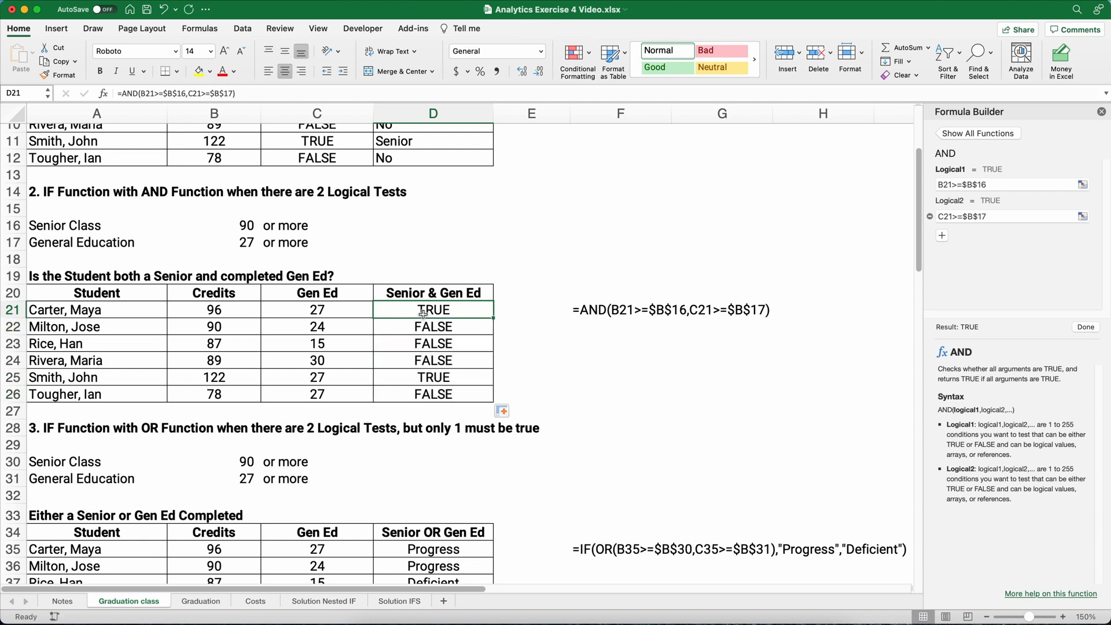
drag(210, 311, 297, 311)
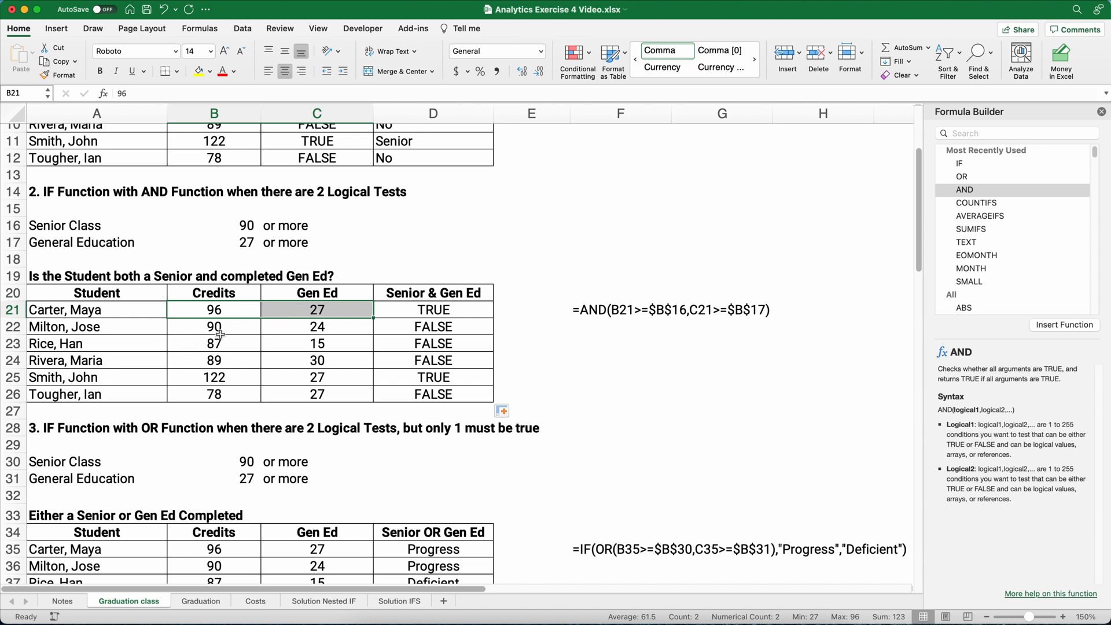
drag(209, 327, 297, 326)
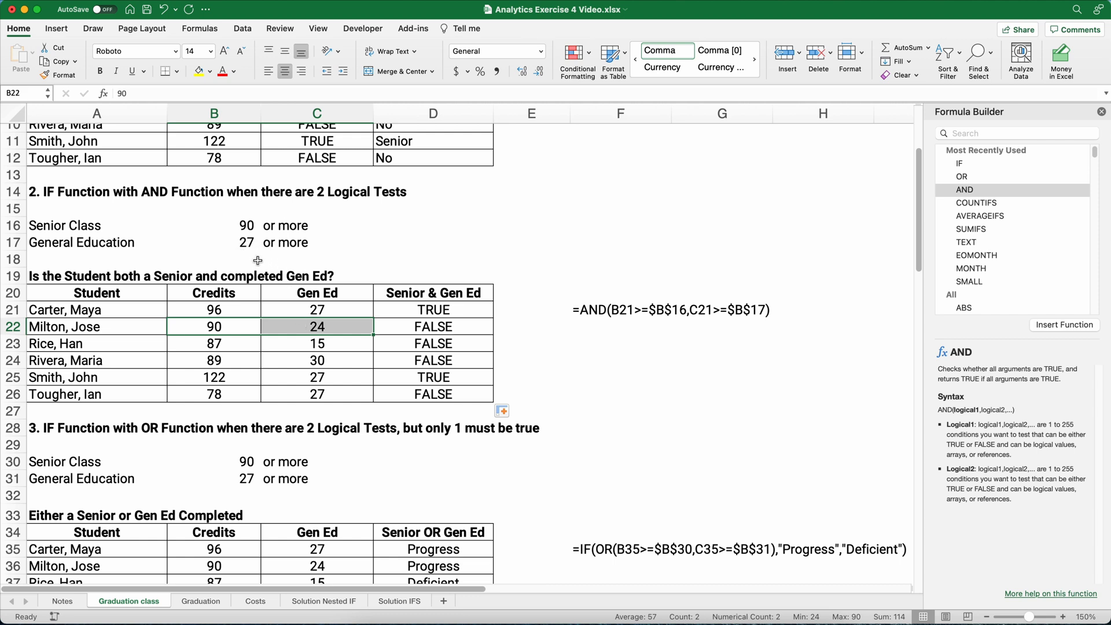
click(420, 327)
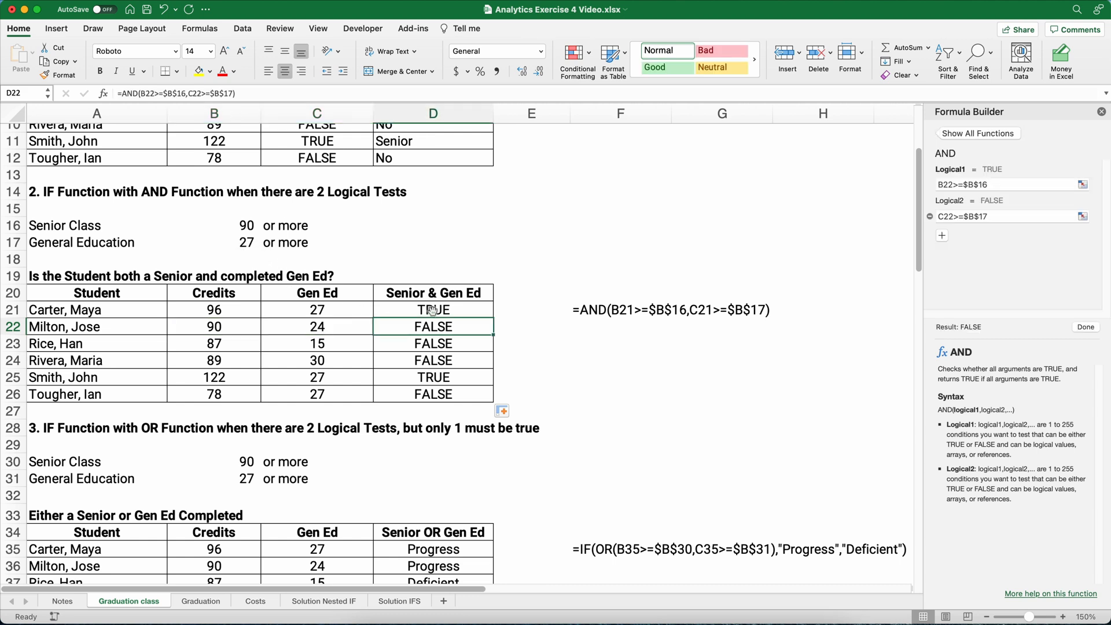
Wrap the AND formula in D21 in an IF function so the AND becomes the IF's logical test
click(432, 312)
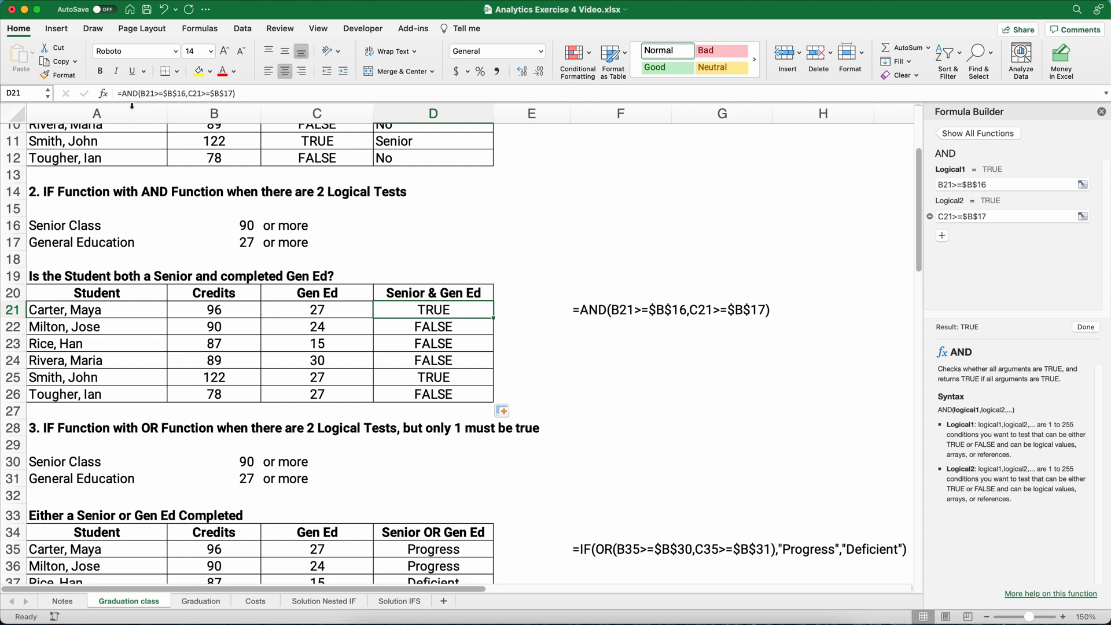
click(122, 94)
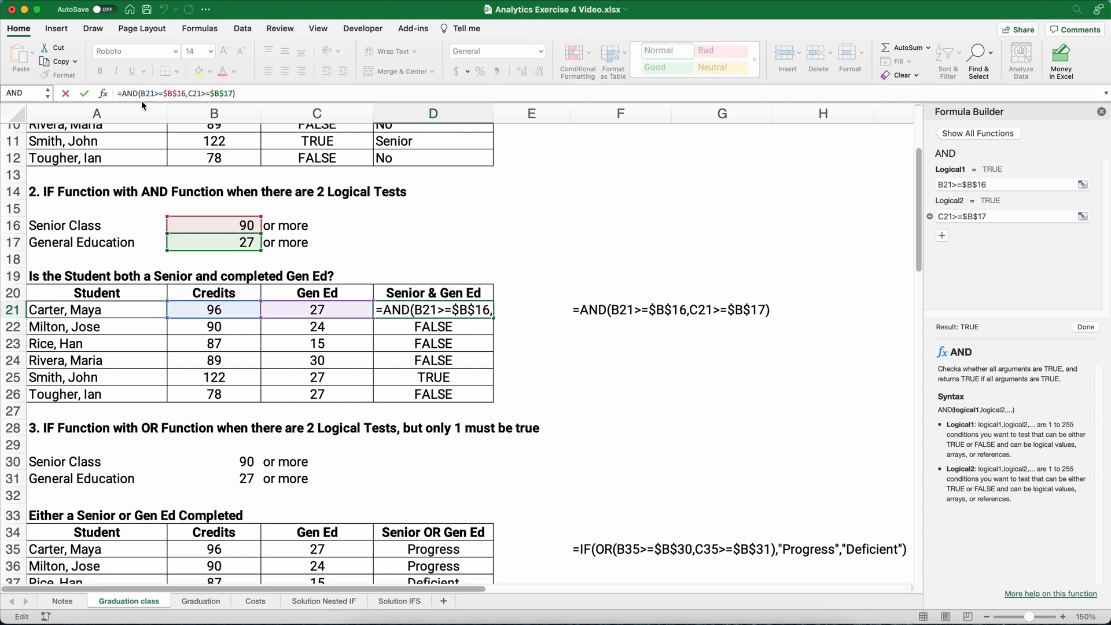
text(if()
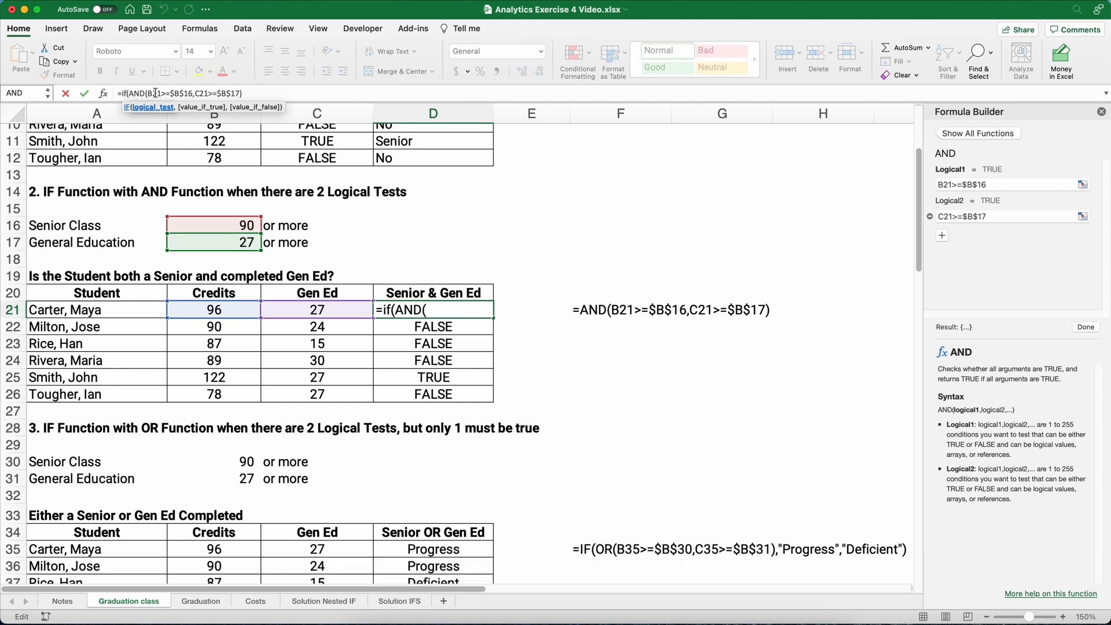
click(246, 94)
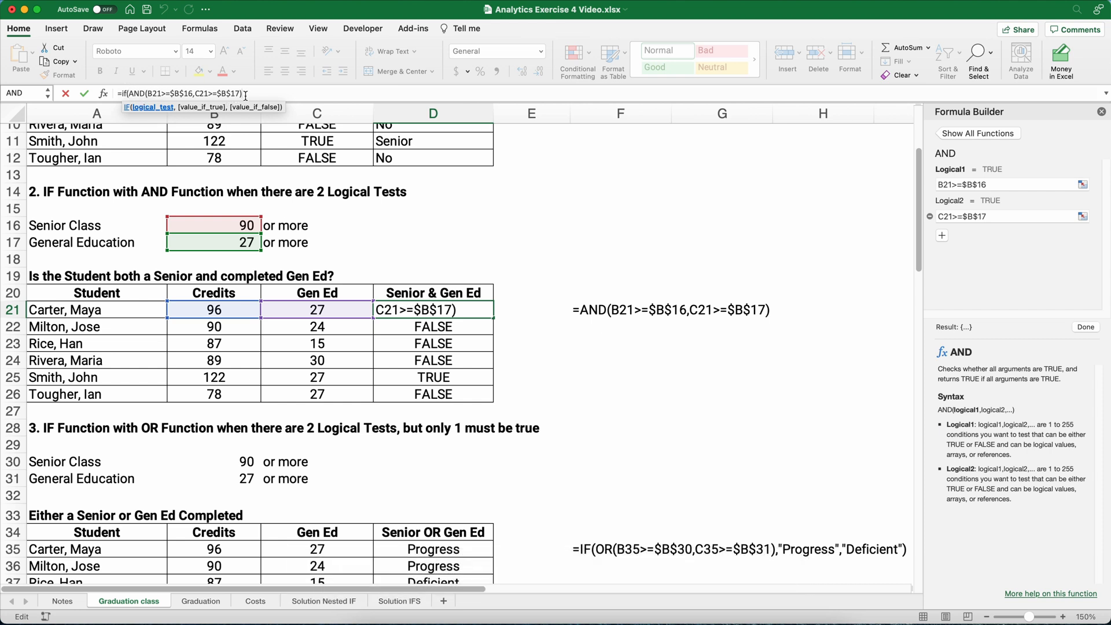
text(,)
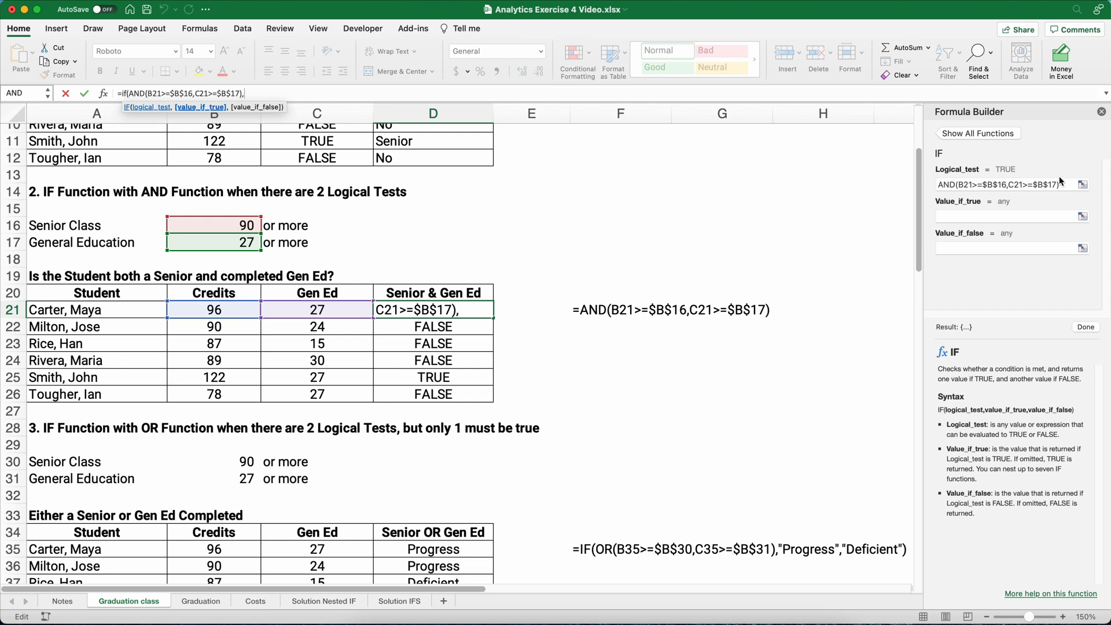
Set the IF function's value if true to the text Senior & GenEd
click(946, 216)
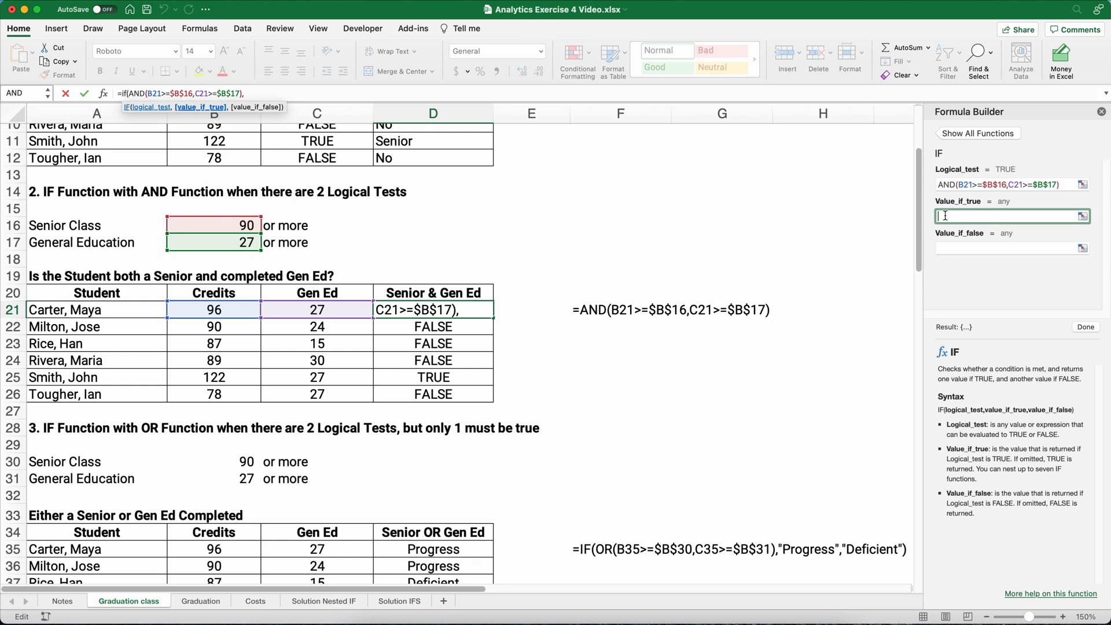
text(Seni)
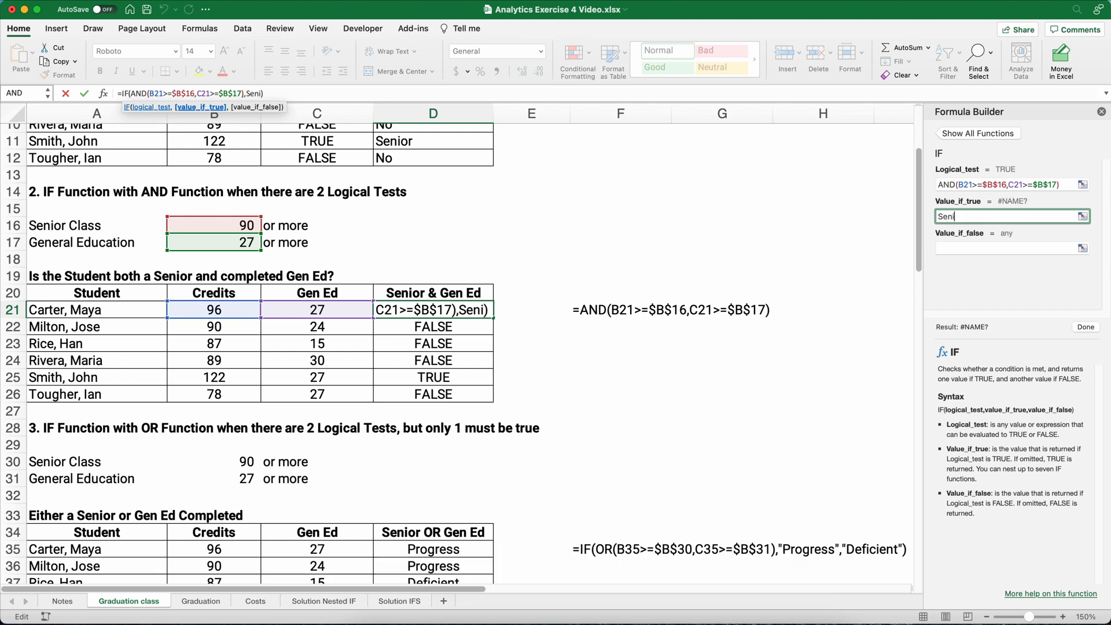
text(or &Ge)
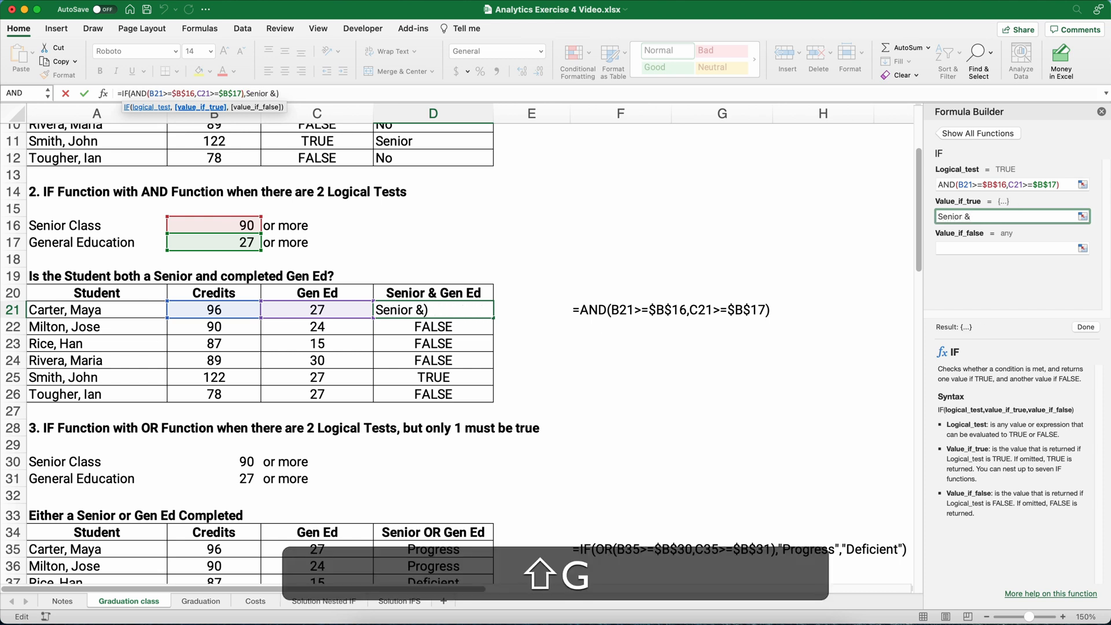
key(BackSpace)
key(BackSpace)
text(G)
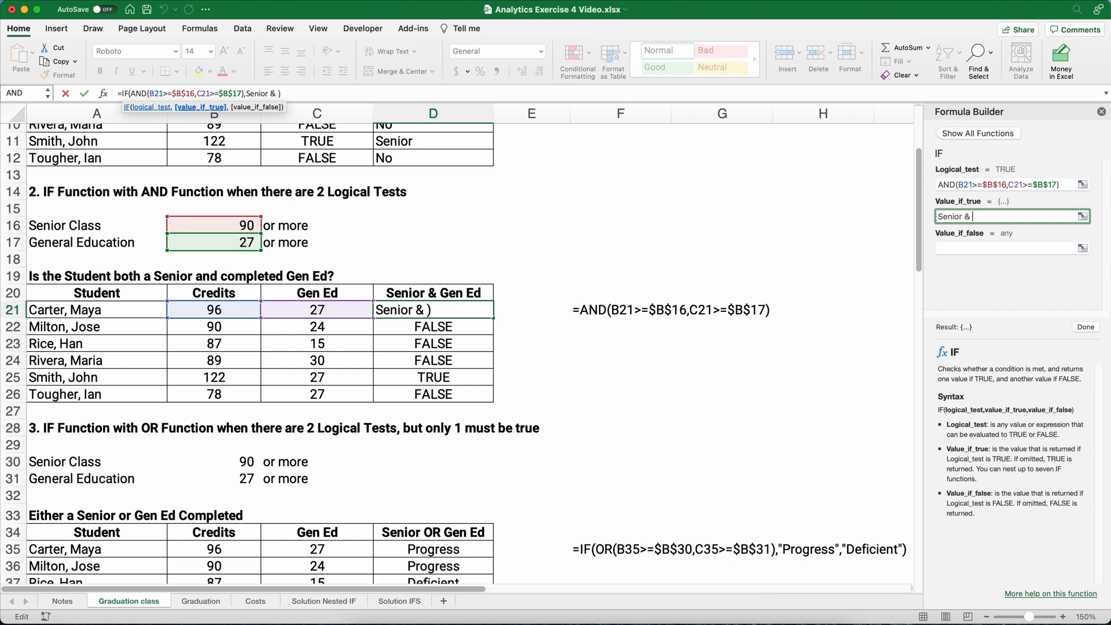
text(enEd)
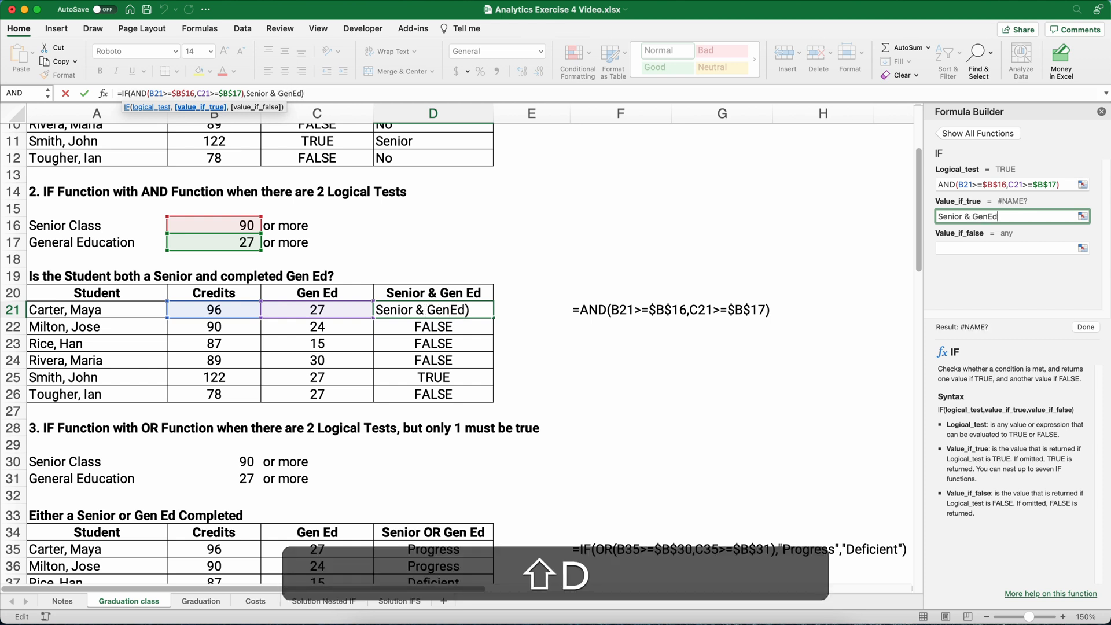
Set the IF function's value if false to No and confirm the D21 formula
click(964, 250)
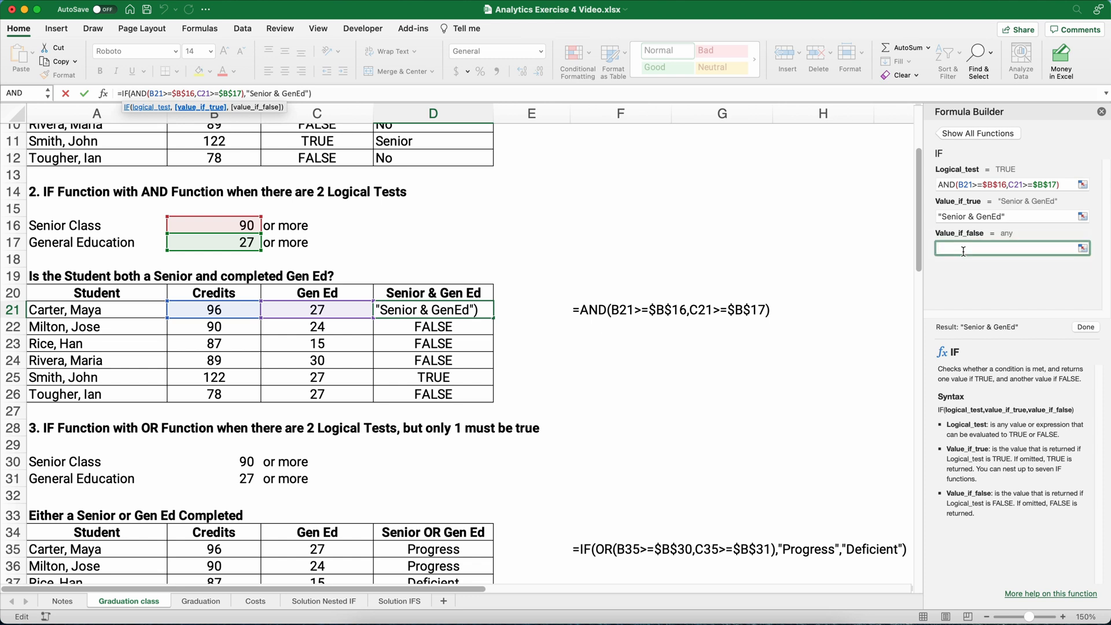
text(No)
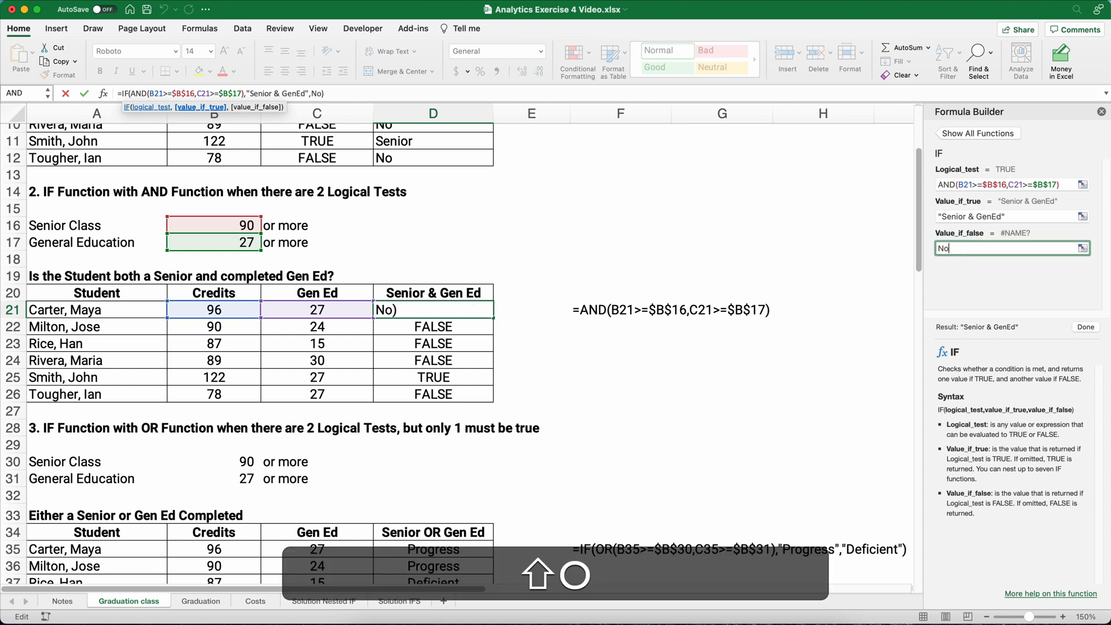
click(1085, 327)
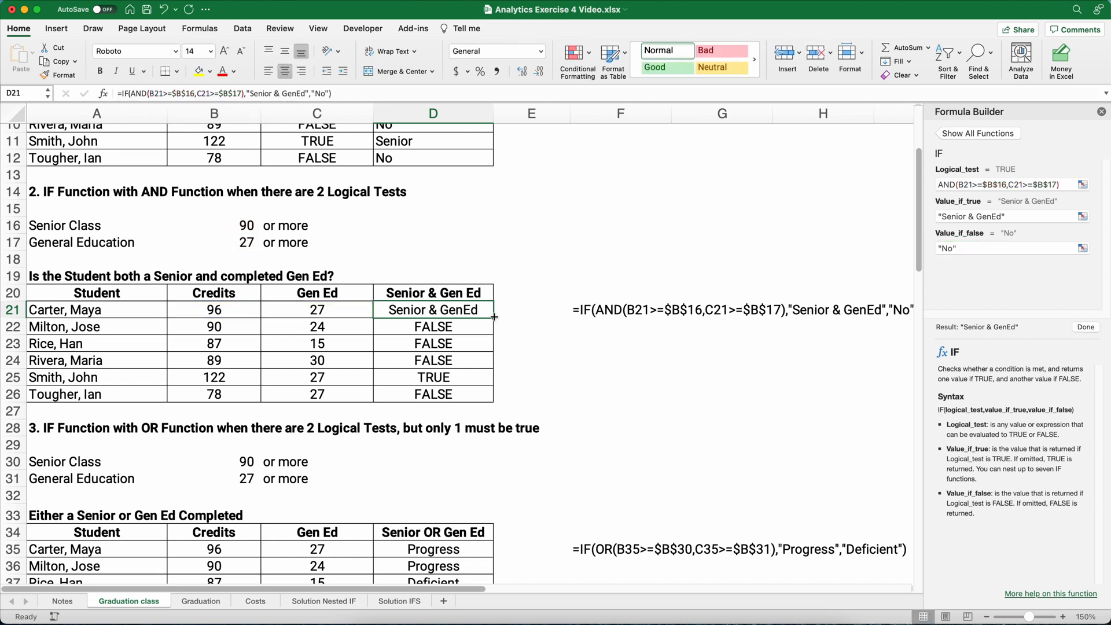
Fill the IF/AND formula from D21 down to D26 and check the outcomes in rows 22 and 25, closing the Formula Builder
drag(494, 317, 484, 396)
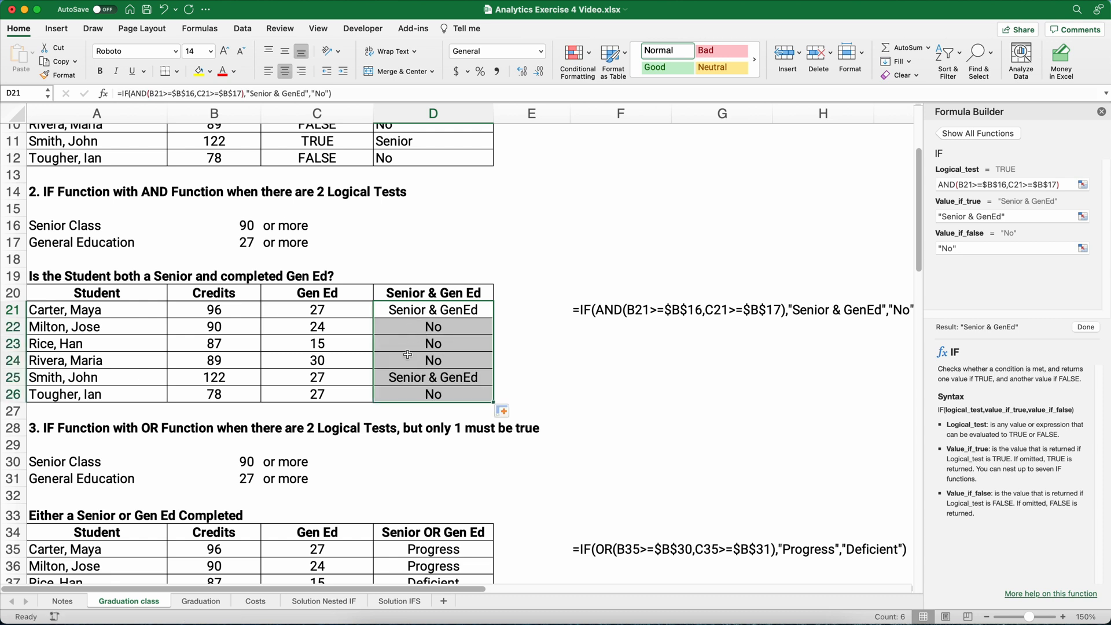
drag(51, 327, 293, 328)
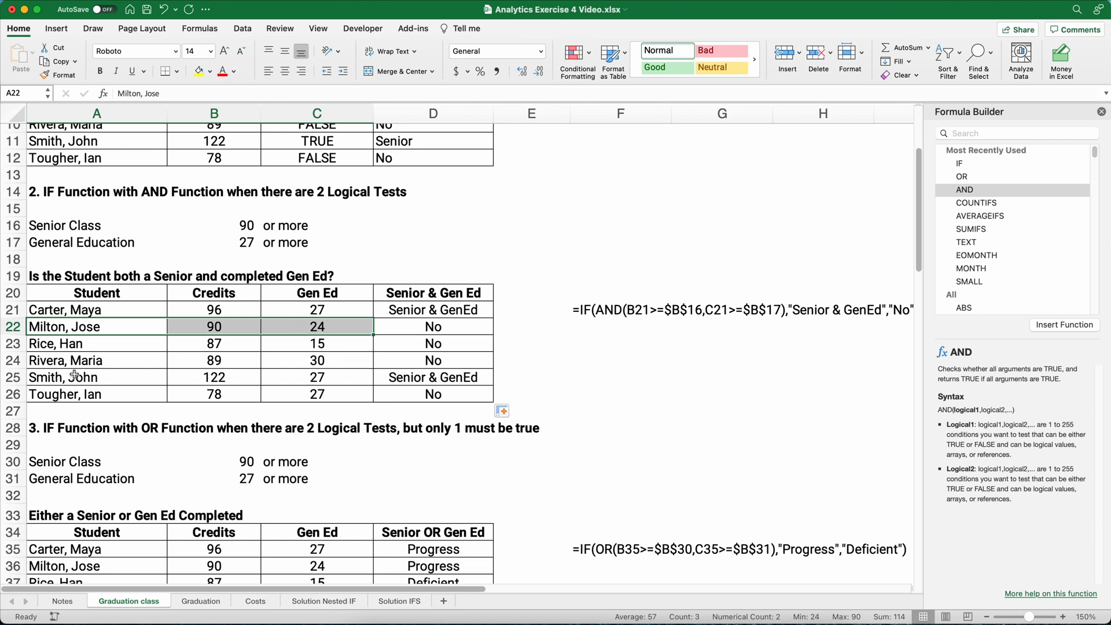
drag(75, 375, 423, 380)
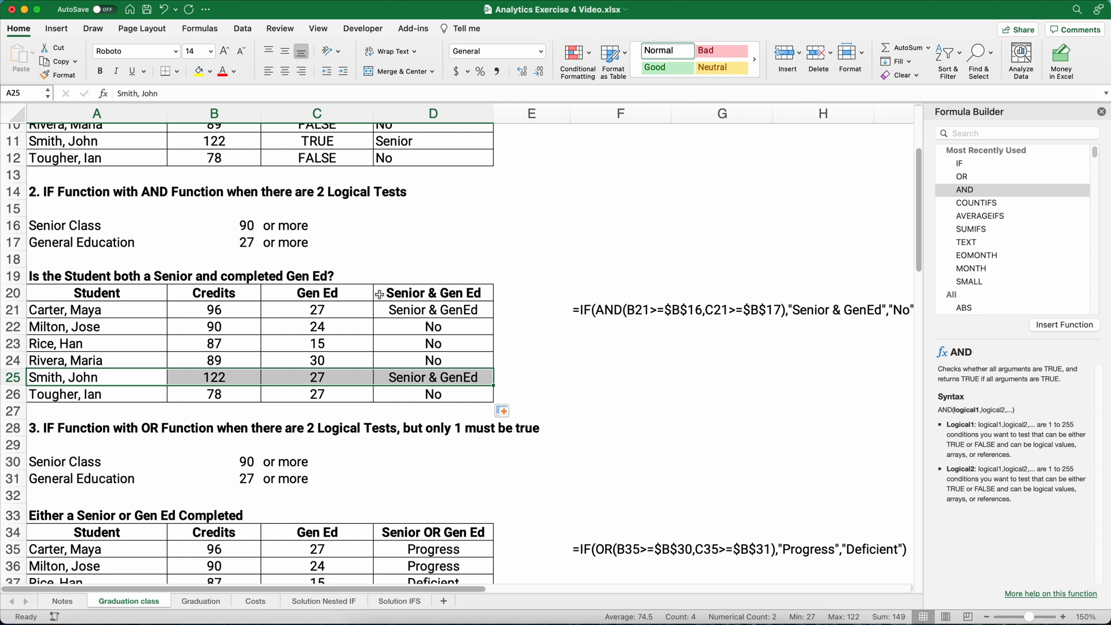
click(1102, 112)
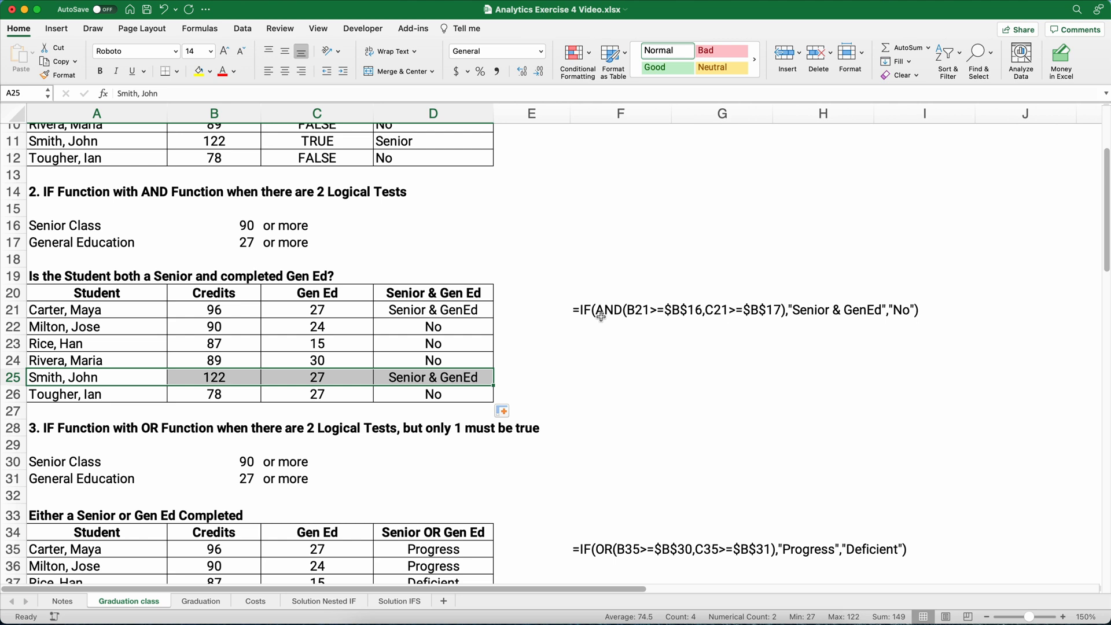
Review the OR example's two criteria in rows 30 and 31 and clear the Senior OR Gen Ed formulas from D35:D40
scroll(583, 260, down, 10)
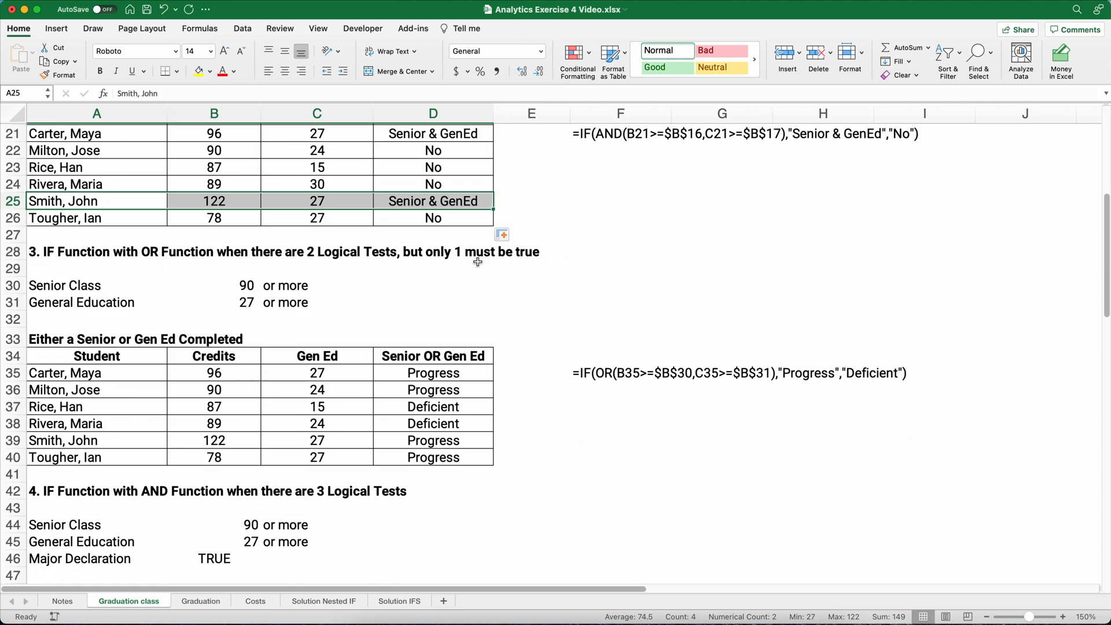
drag(46, 285, 290, 300)
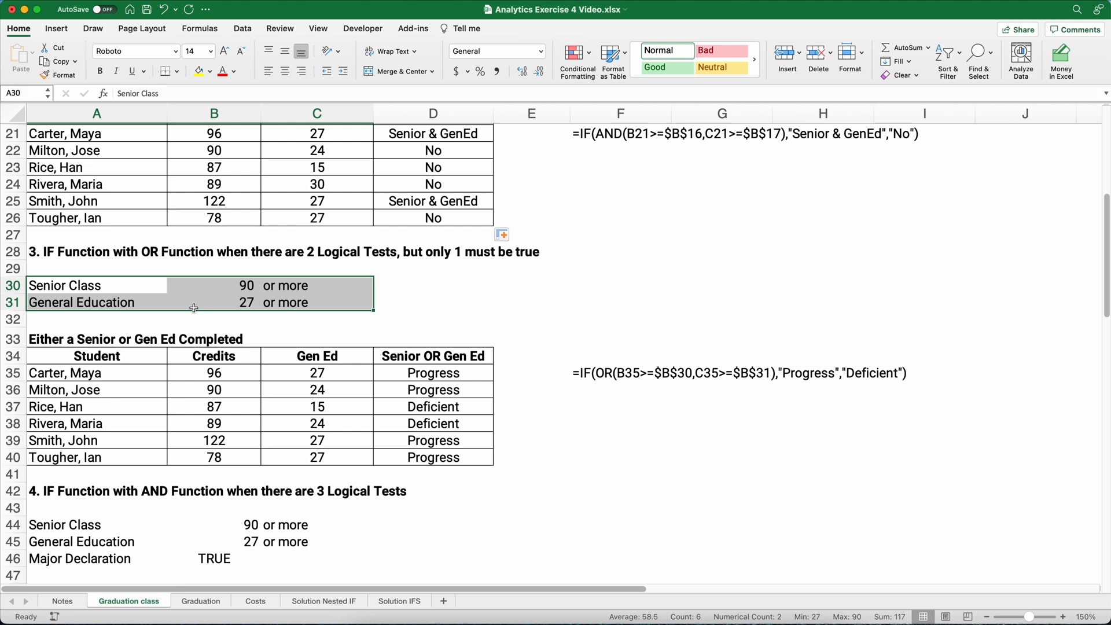
drag(57, 287, 287, 286)
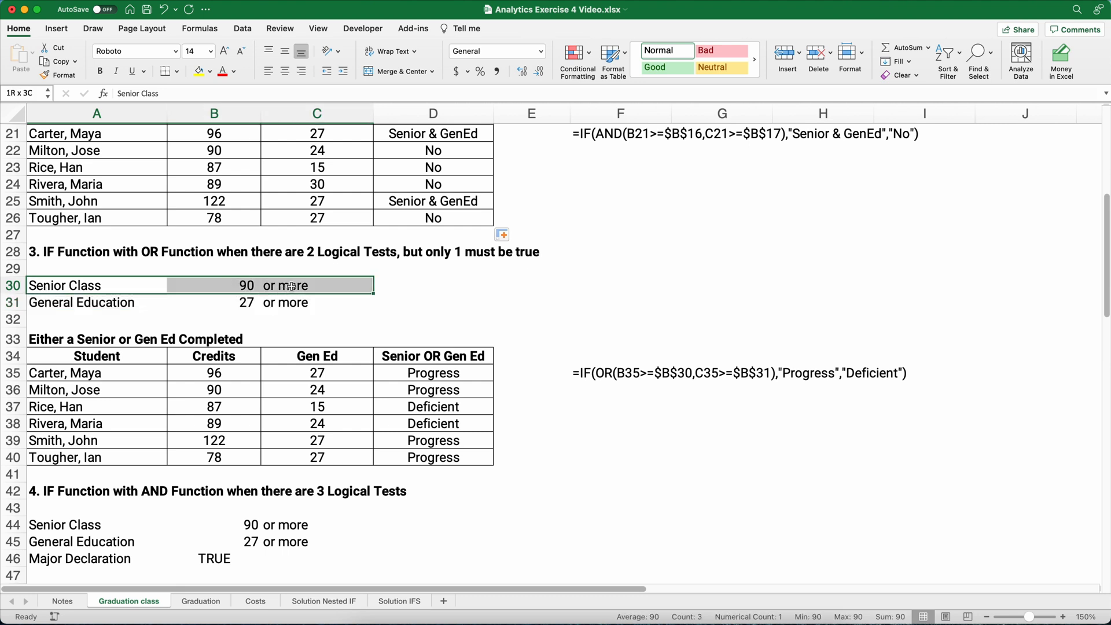
drag(61, 303, 291, 302)
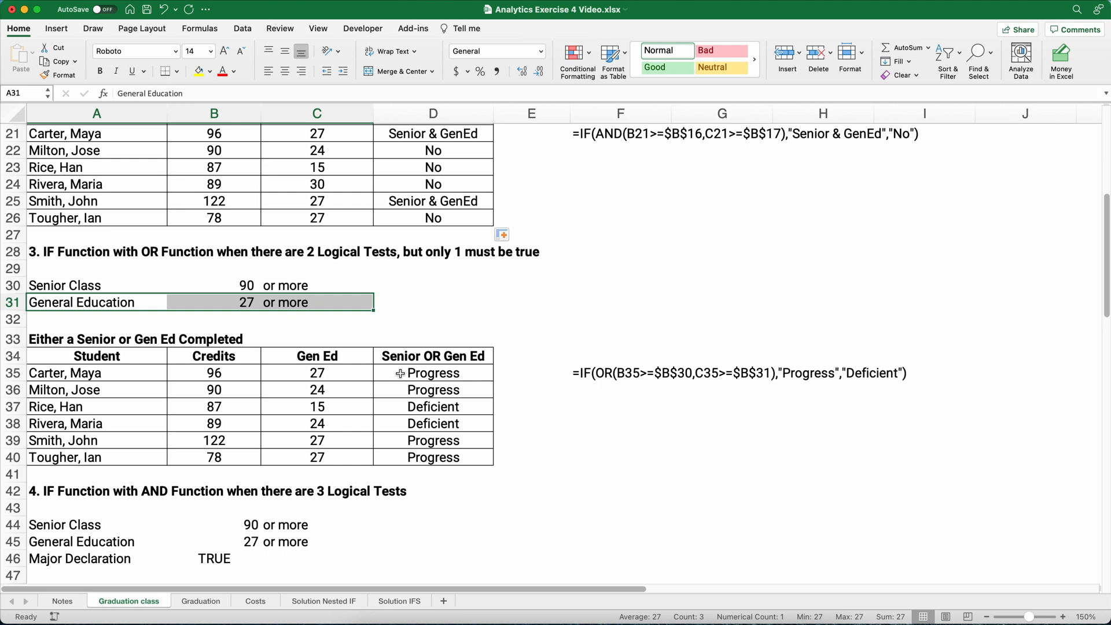
drag(412, 372, 415, 457)
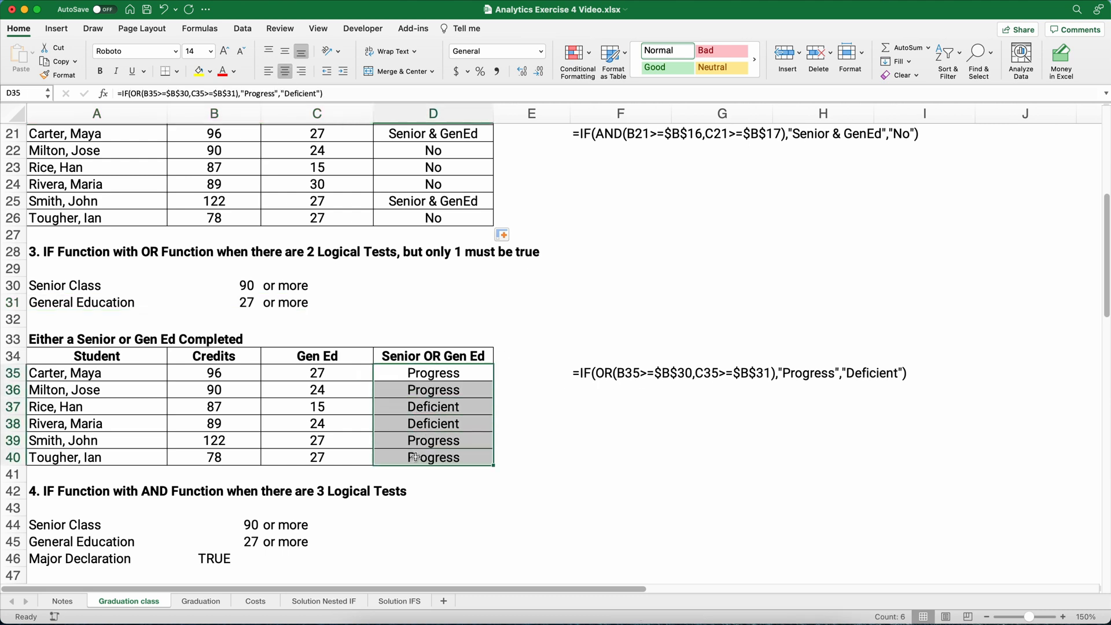
key(Delete)
Insert the OR function into D35 with B35>=$B$30 as its first logical test, keeping the threshold reference absolute
click(455, 374)
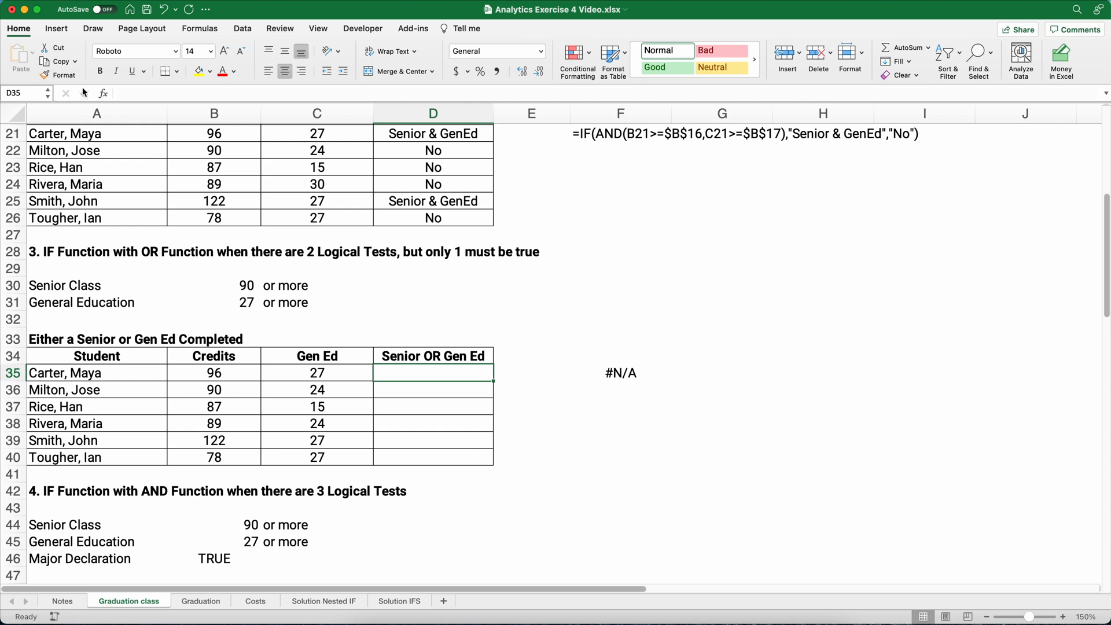
click(104, 93)
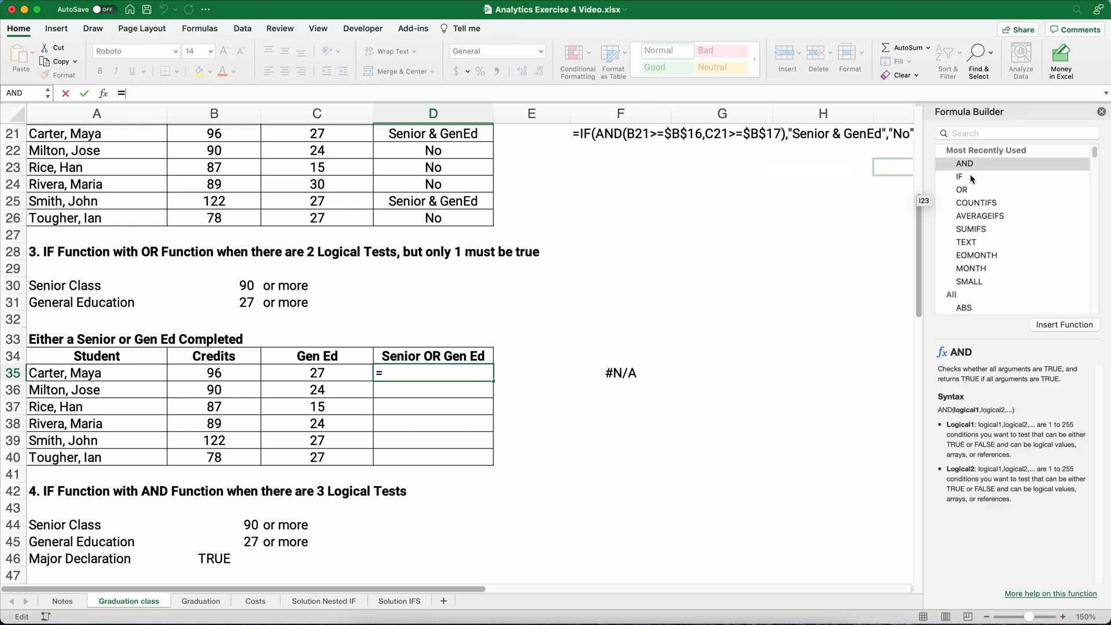
double_click(972, 192)
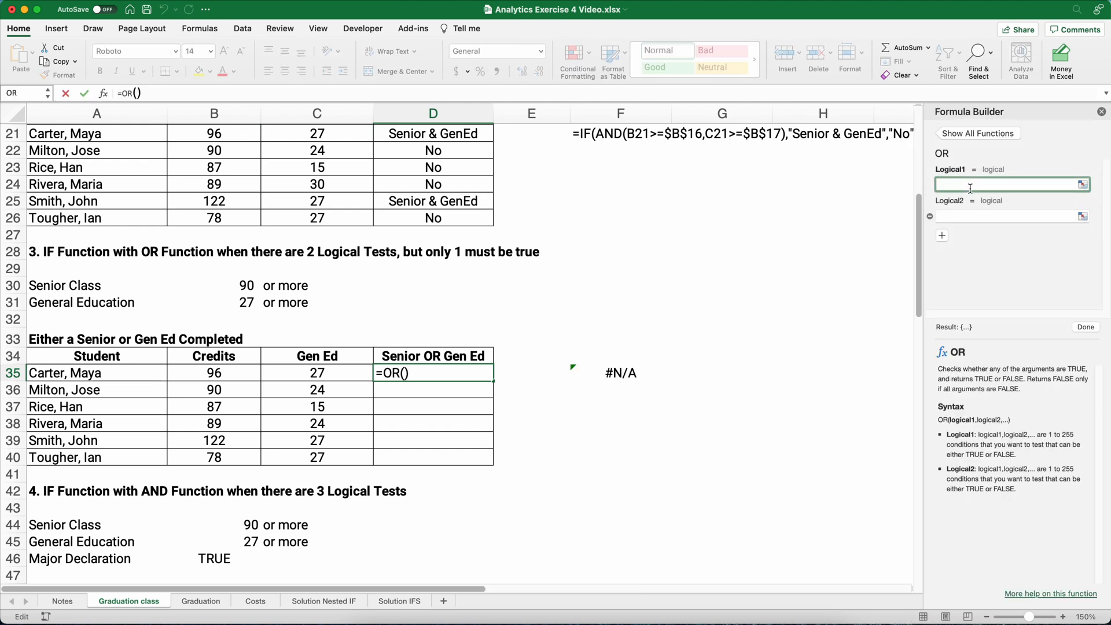
click(195, 377)
text(>=)
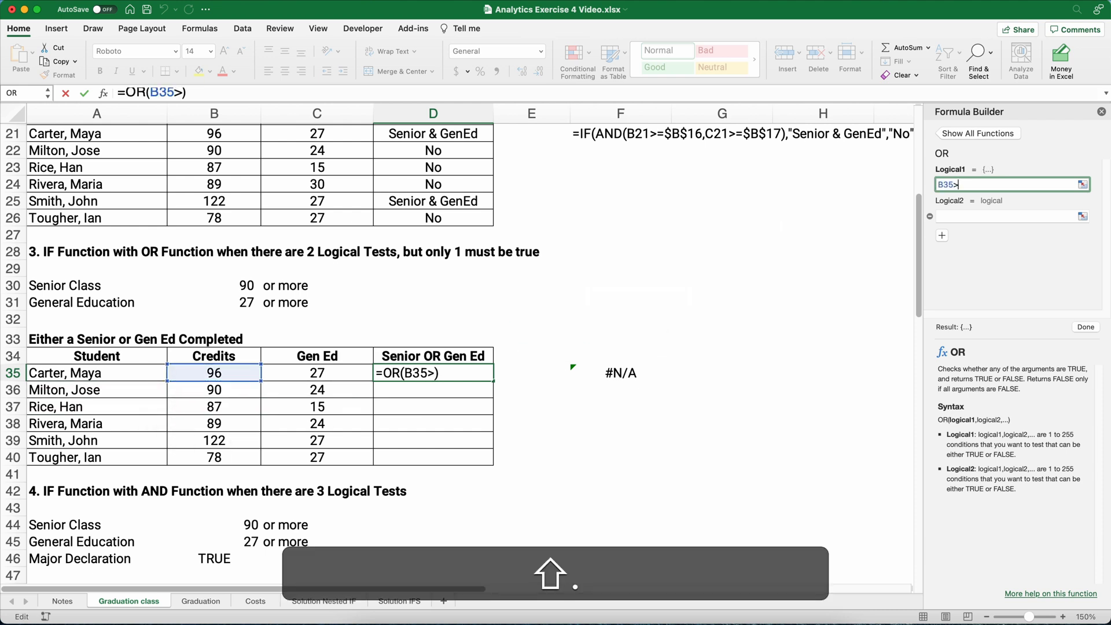
click(245, 288)
key(F4)
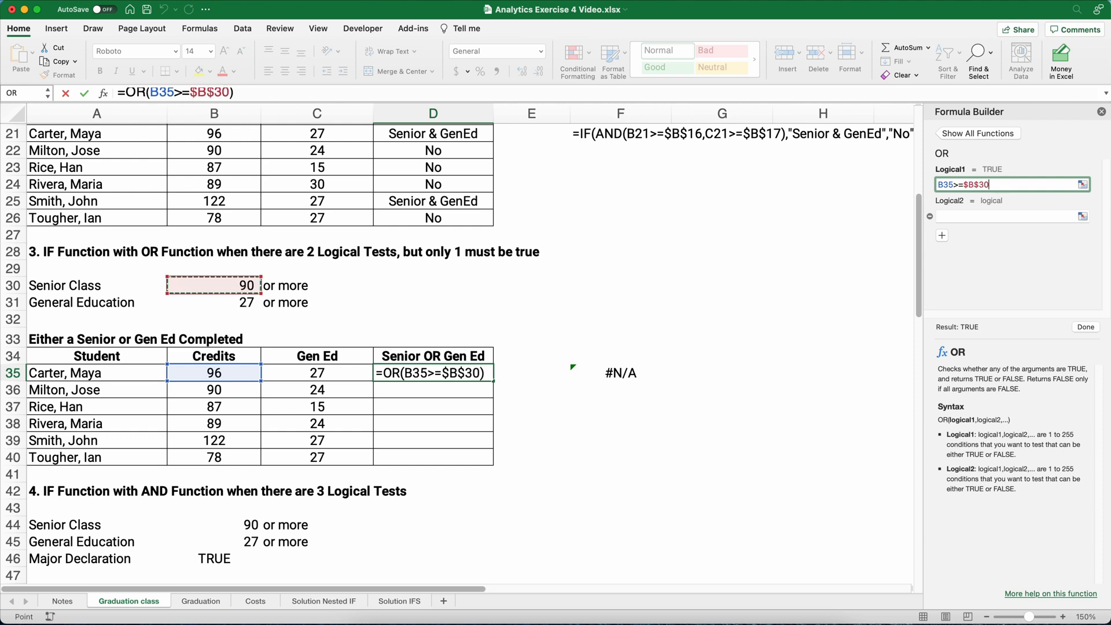
Set the OR function's second logical test to C35>=$B$31 with an absolute threshold reference, and confirm the formula
click(950, 217)
click(327, 371)
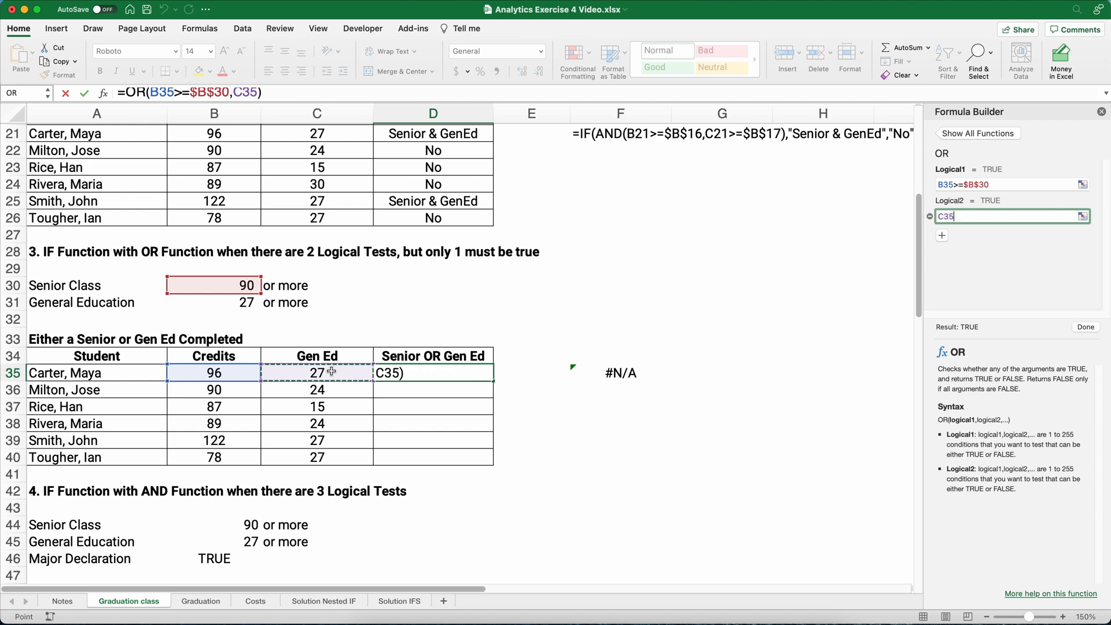
text(>)
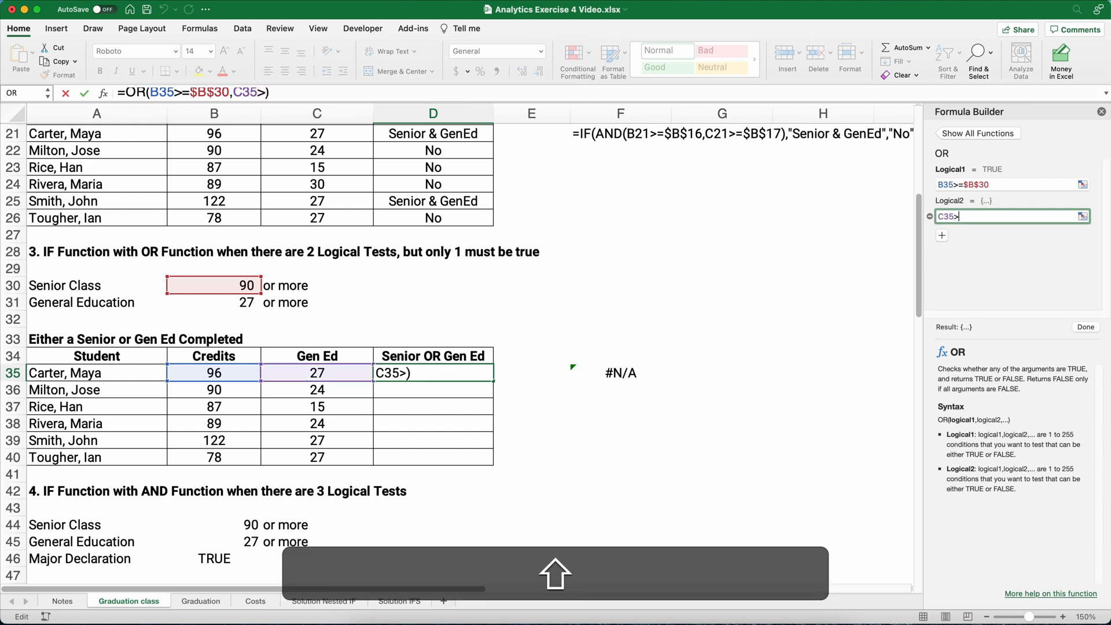
text(=)
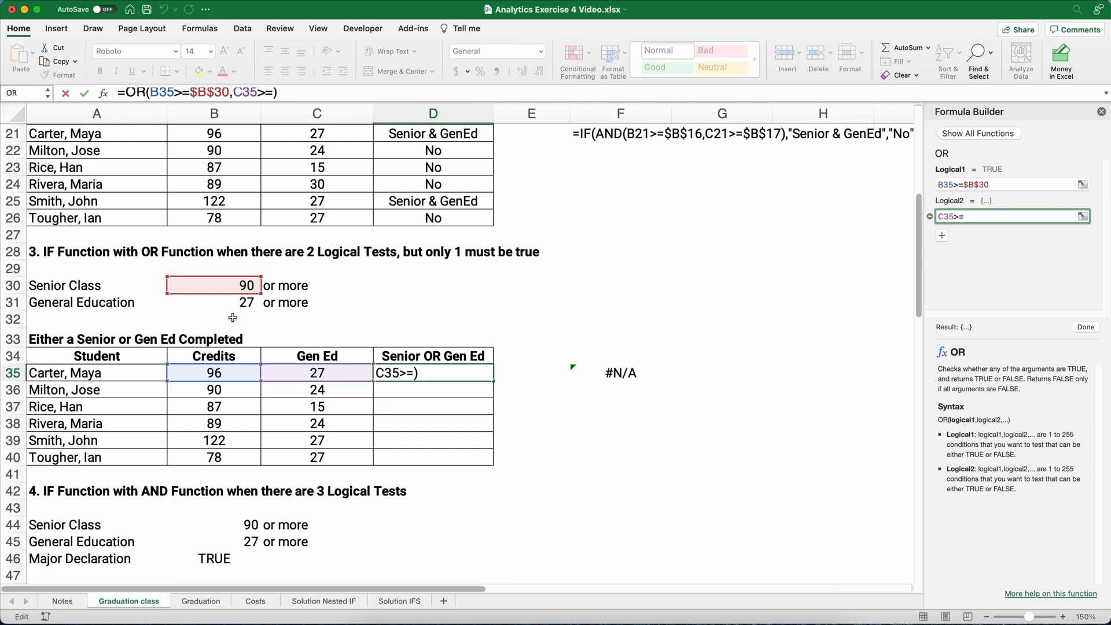
click(234, 306)
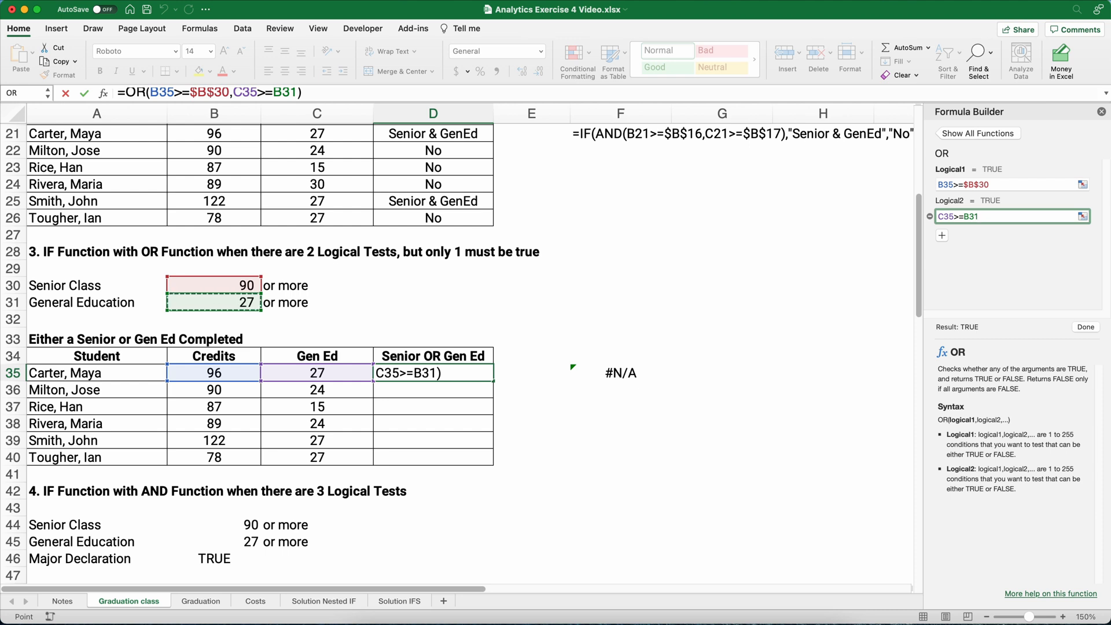
key(F4)
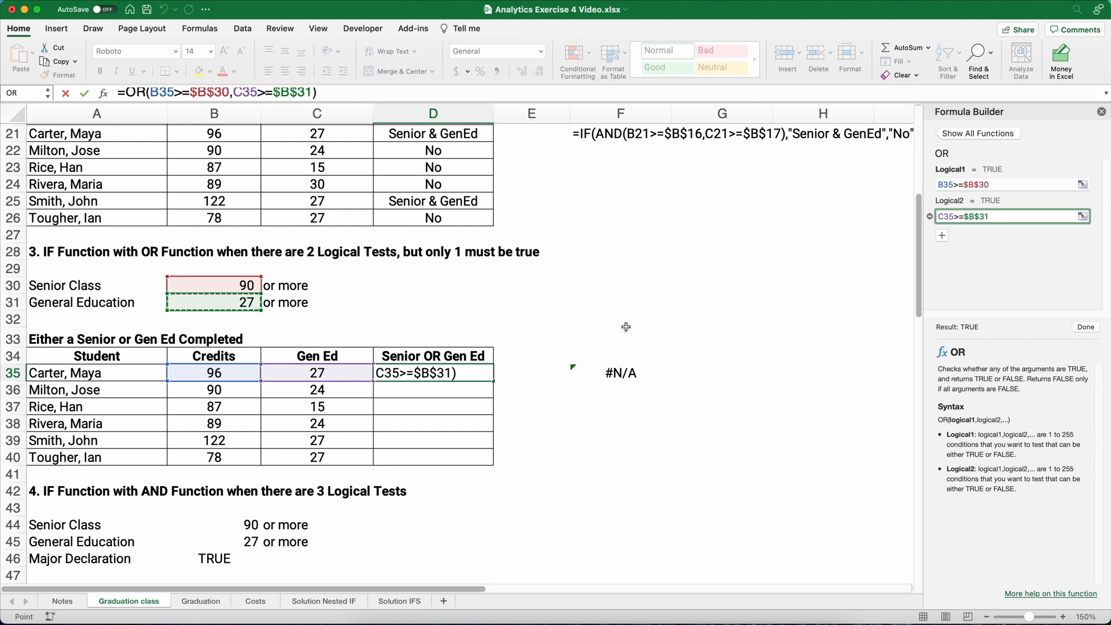
click(1082, 329)
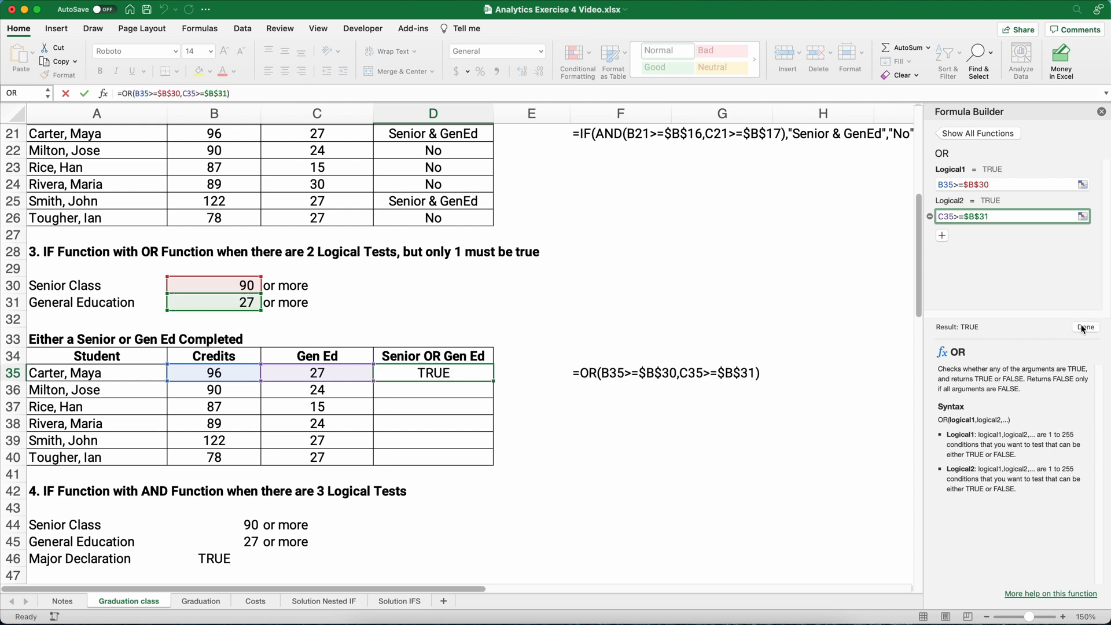
Fill the OR formula from D35 down to D40 and check the first student's outcome against the Credits and Gen Ed values
double_click(494, 380)
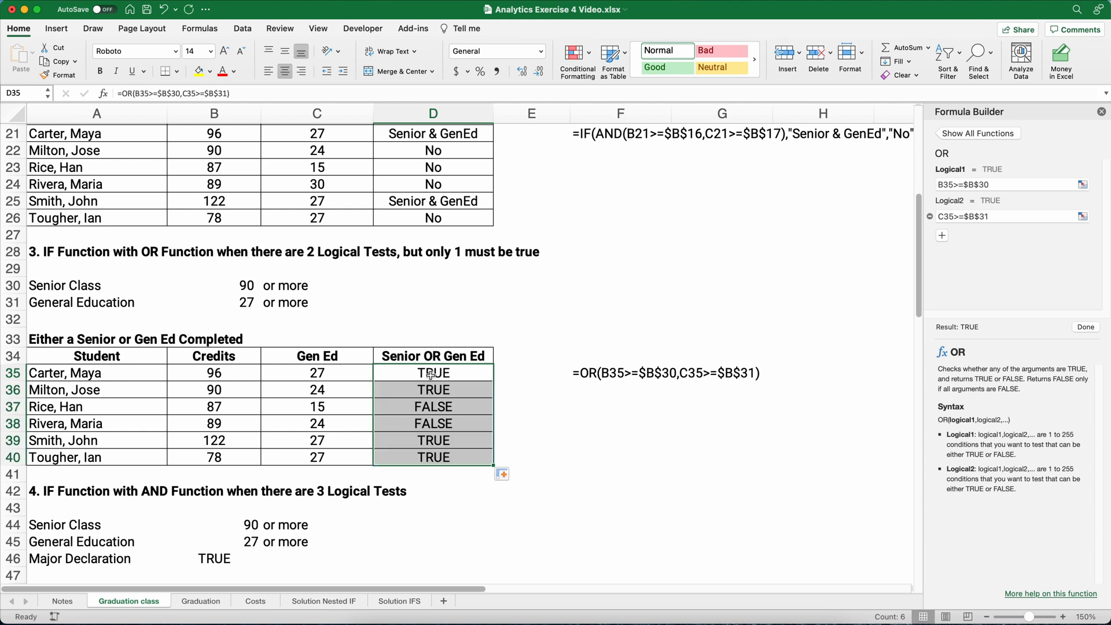
click(236, 372)
drag(235, 372, 314, 373)
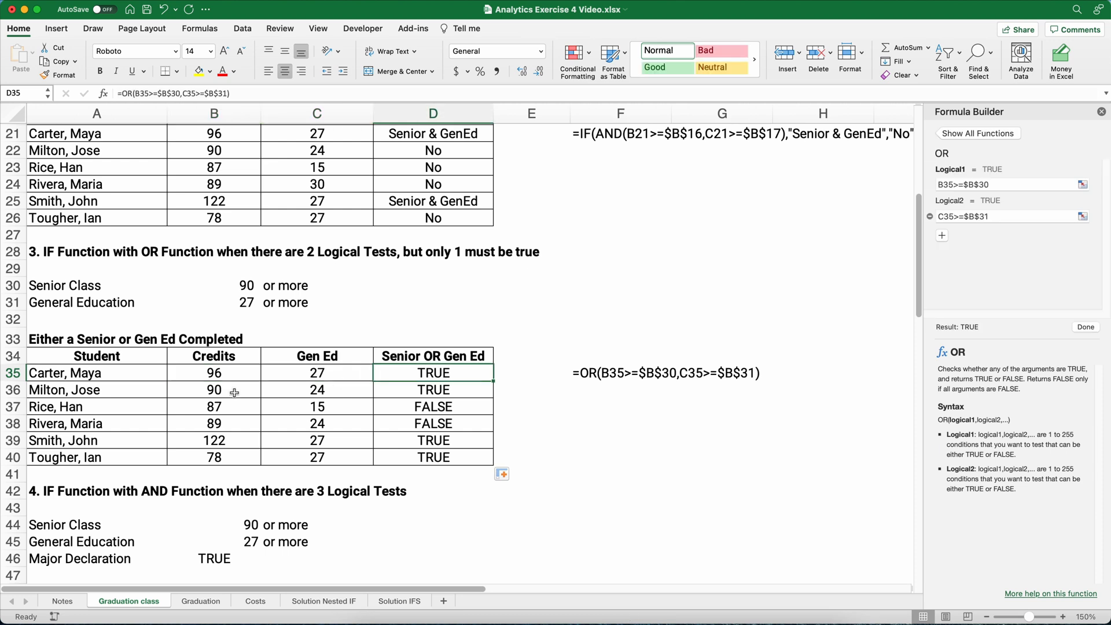
Compare the second student's Credits and Gen Ed with the thresholds in B30:B31, and wrap D35's OR formula in an IF as its logical test
drag(232, 390, 317, 392)
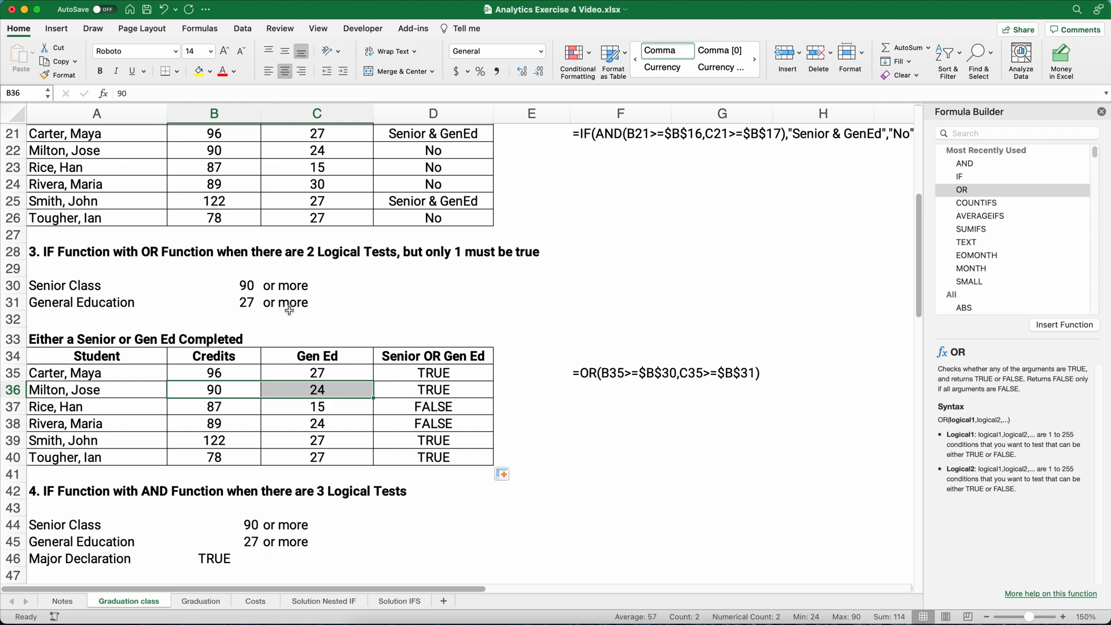
drag(248, 285, 249, 303)
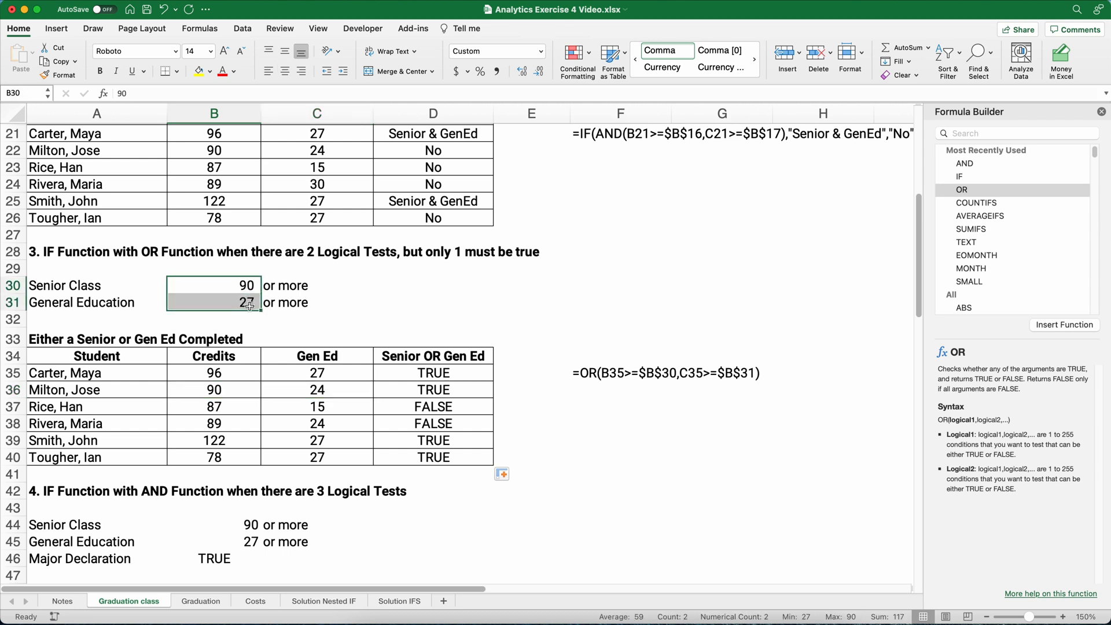
click(429, 366)
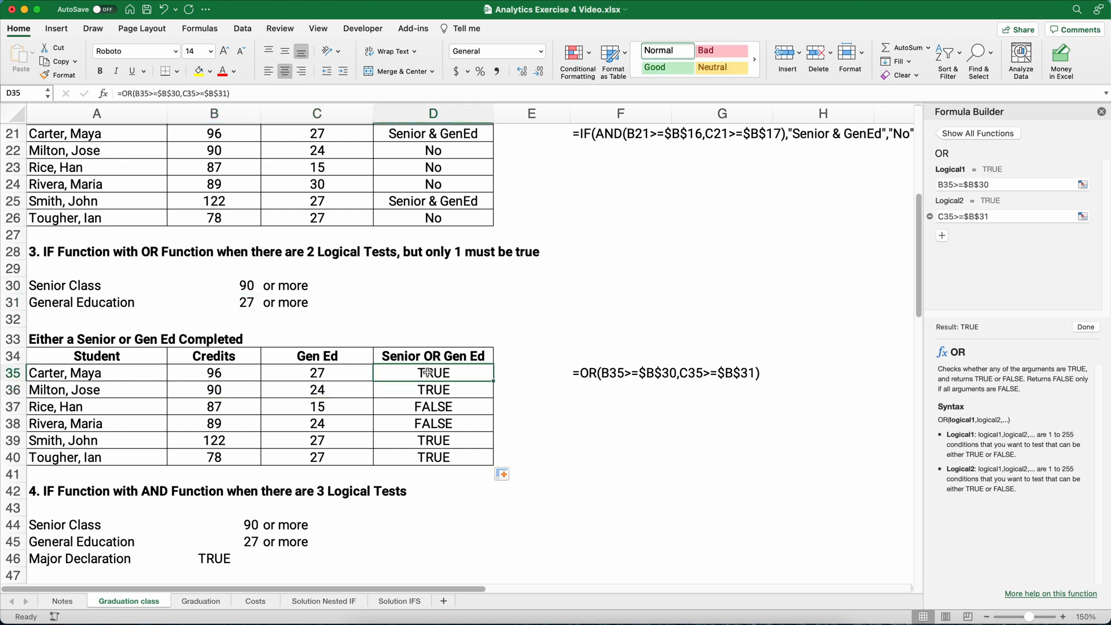
click(123, 95)
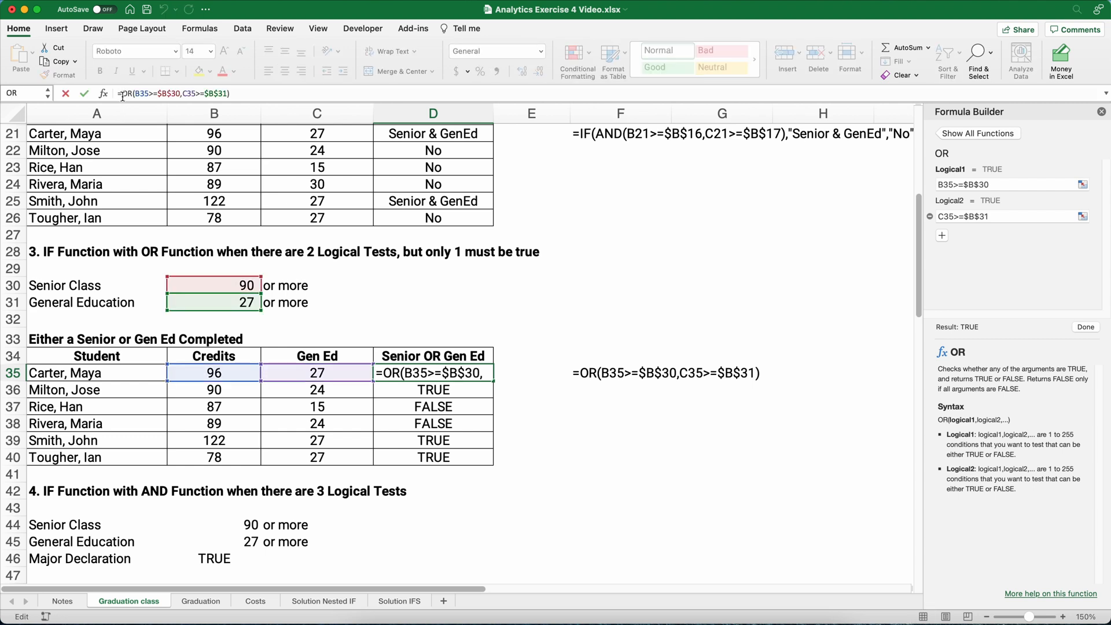
text(if()
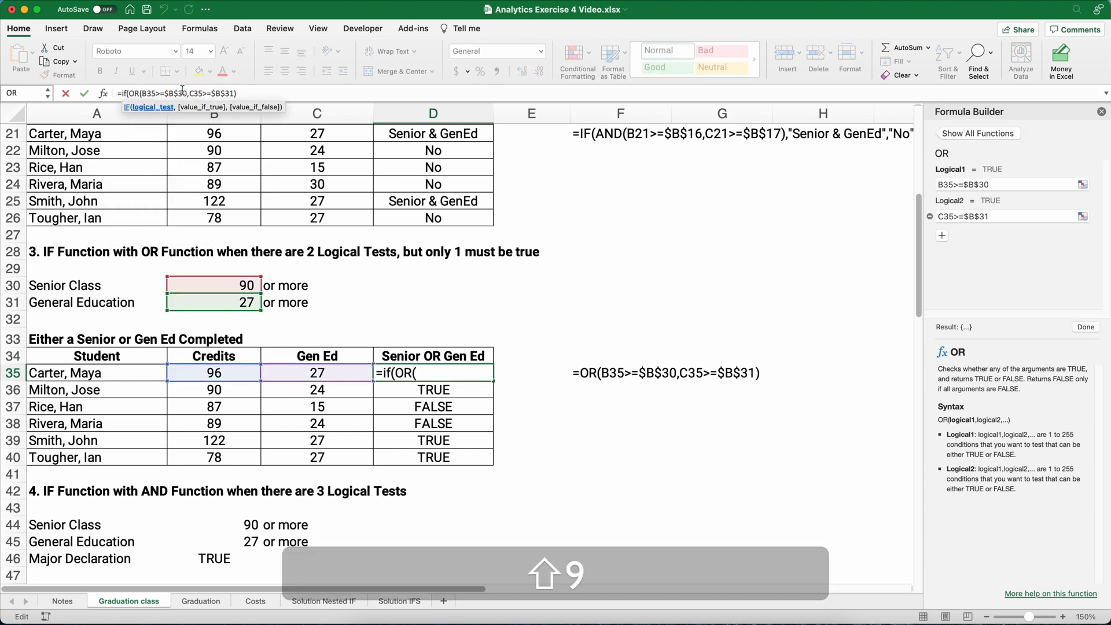
click(263, 92)
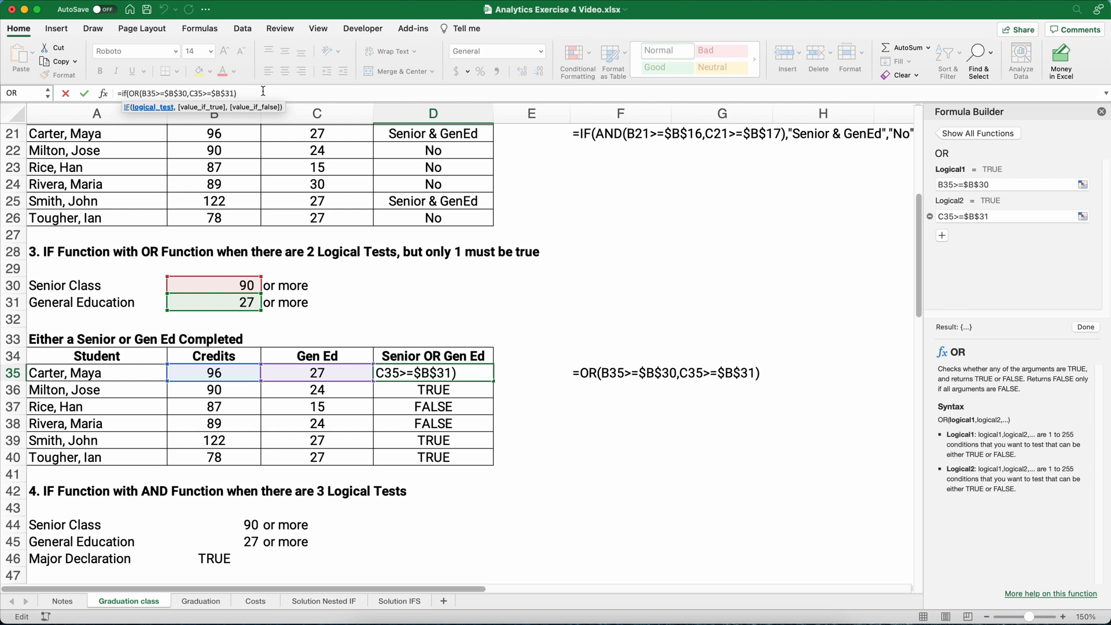
text(,)
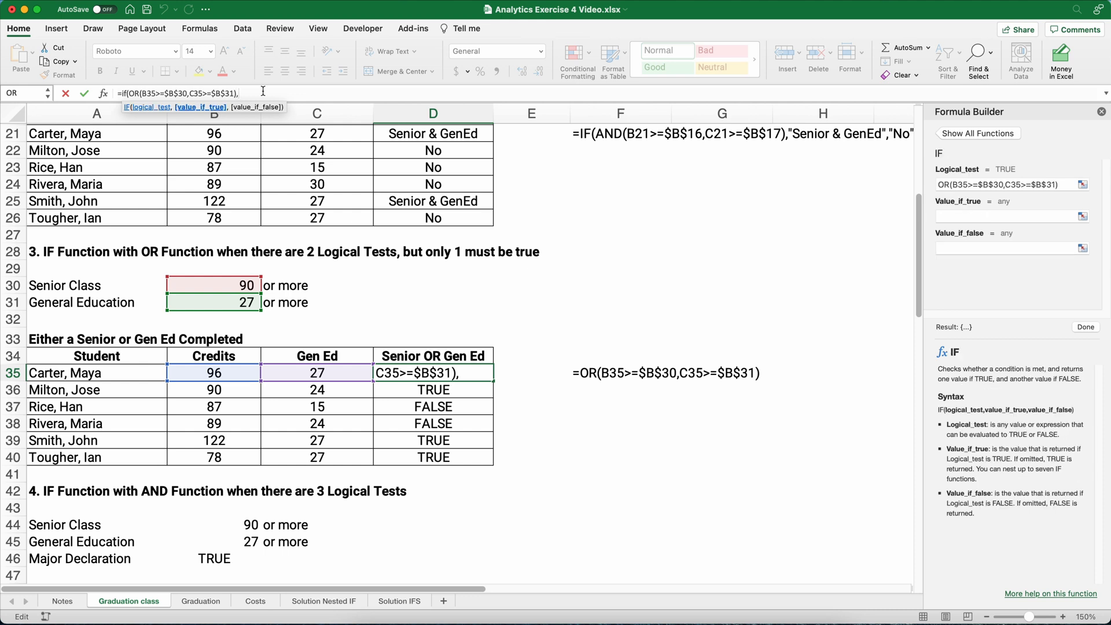
Set the IF in D35 to return "Yes" when true and "No" when false, and fill the formula down to D40
click(949, 217)
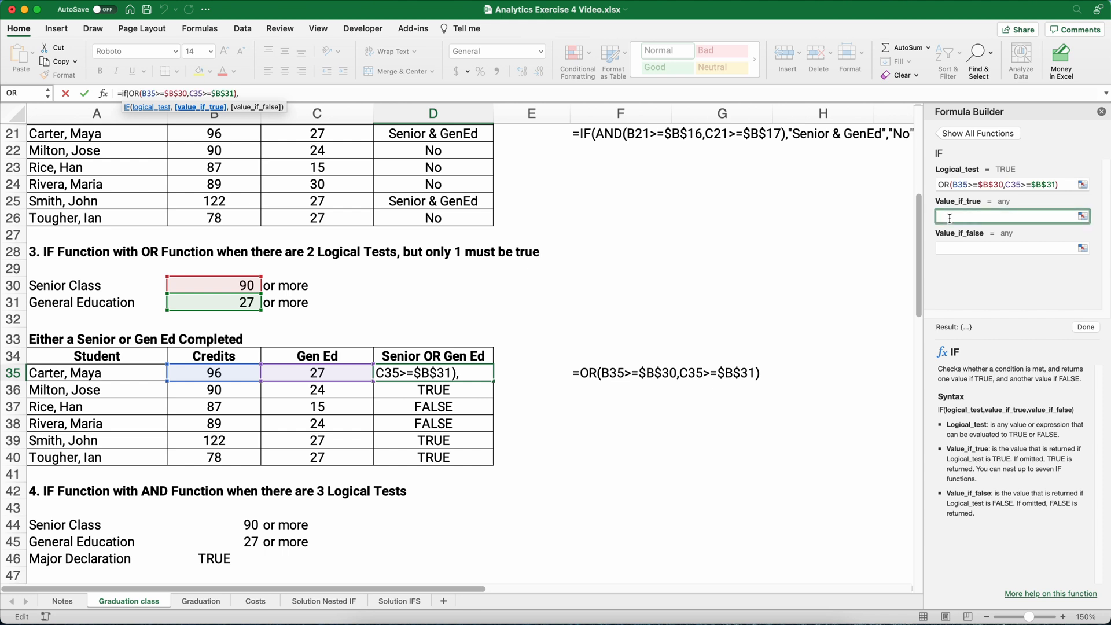
text(Yes)
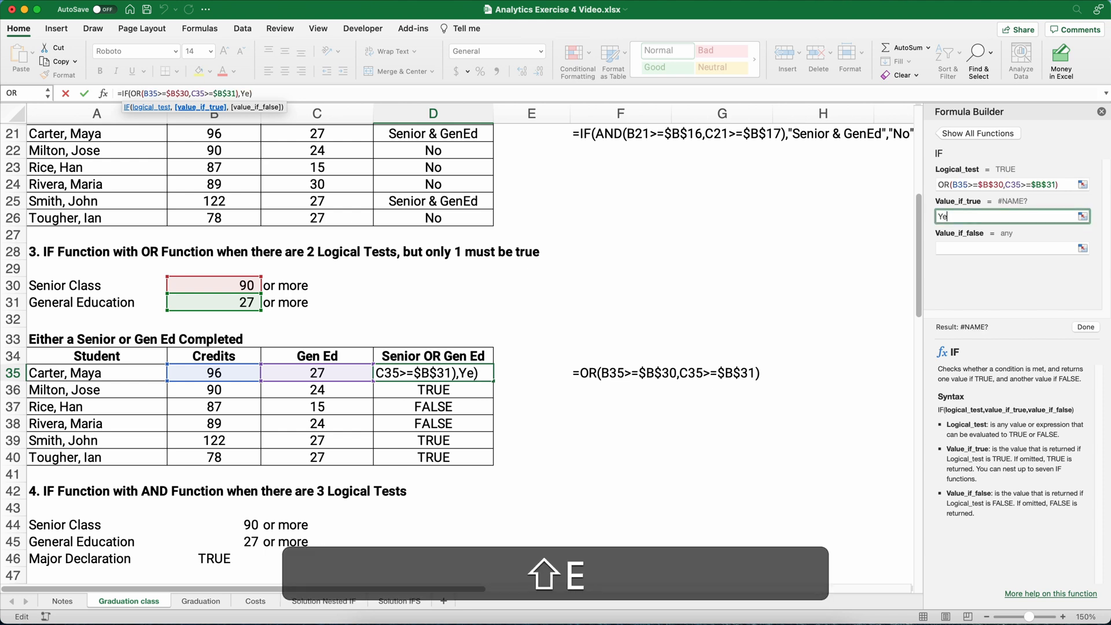
click(952, 253)
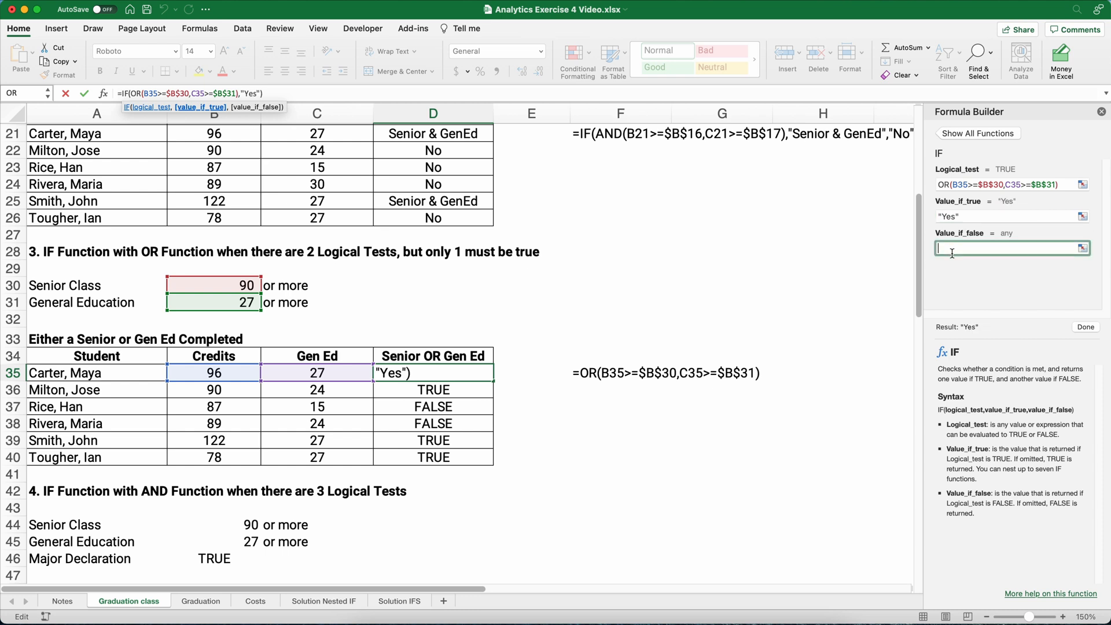
text(No)
click(1085, 327)
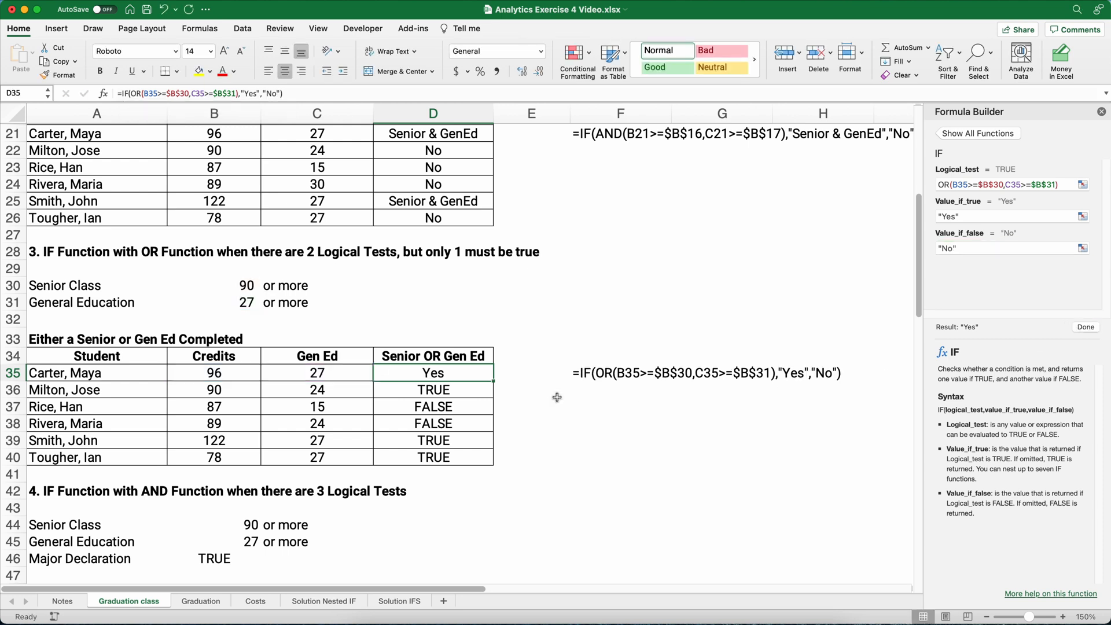
double_click(492, 381)
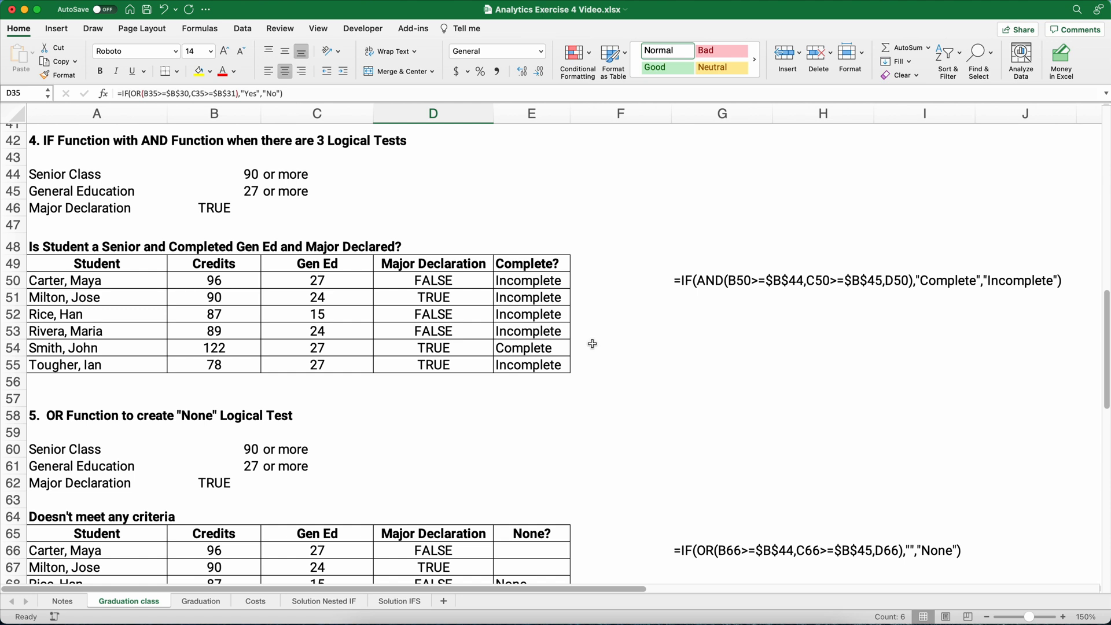
Clear the Complete? formulas from E50:E55 and review the Major Declaration criterion in B46 of the three-test example
click(207, 208)
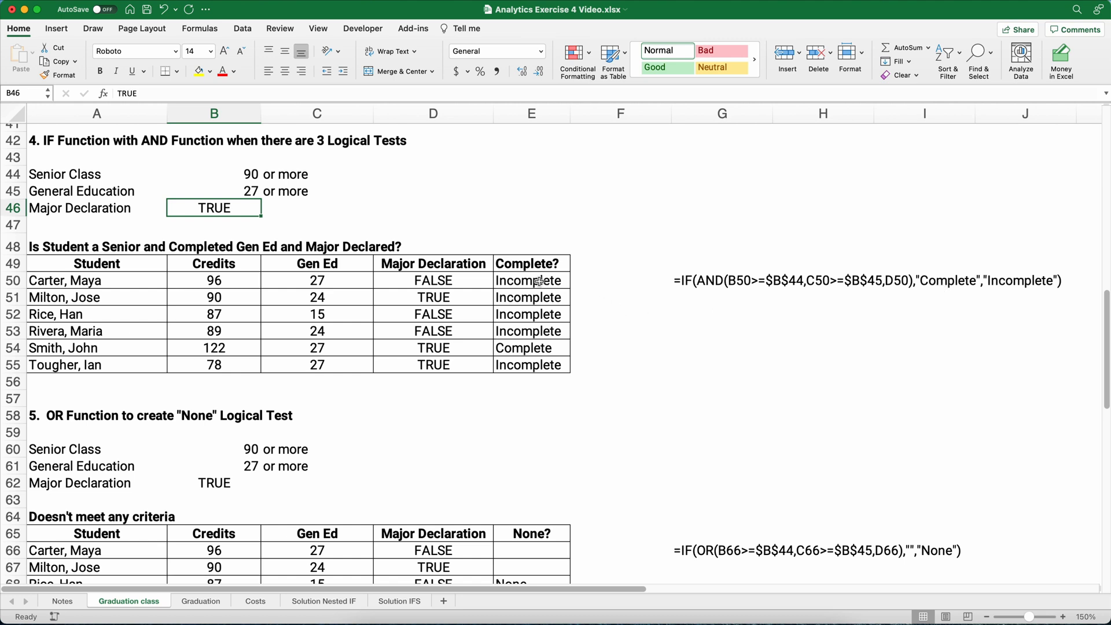
drag(542, 284, 545, 363)
key(Delete)
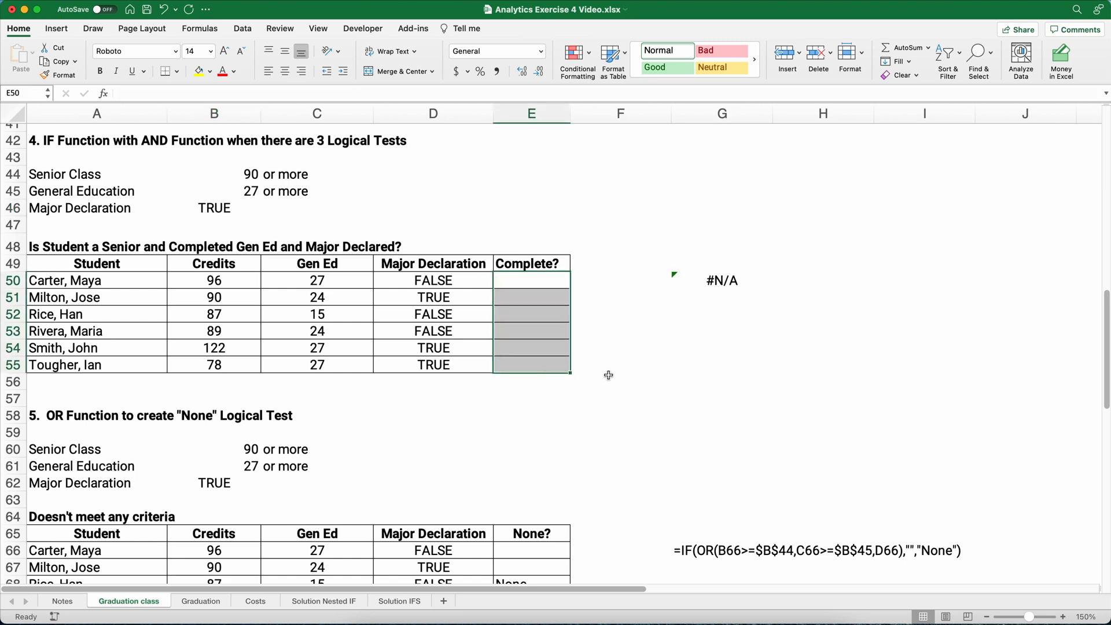
click(607, 374)
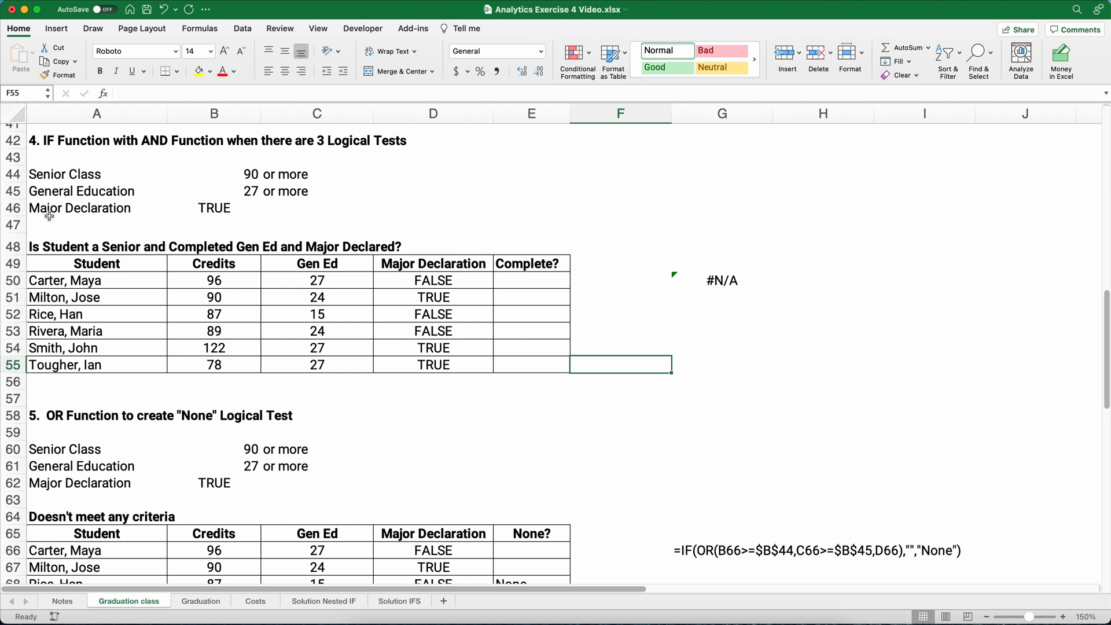
click(210, 209)
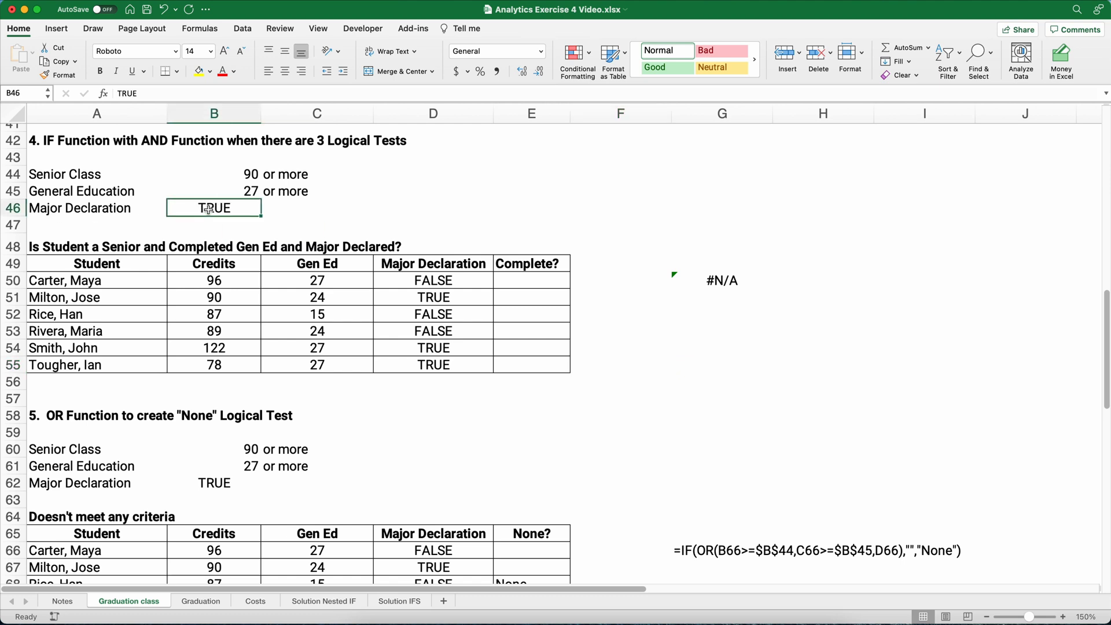
Insert the AND function into E50 with B50>=$B$44 as its first logical test, keeping the threshold reference absolute
click(539, 282)
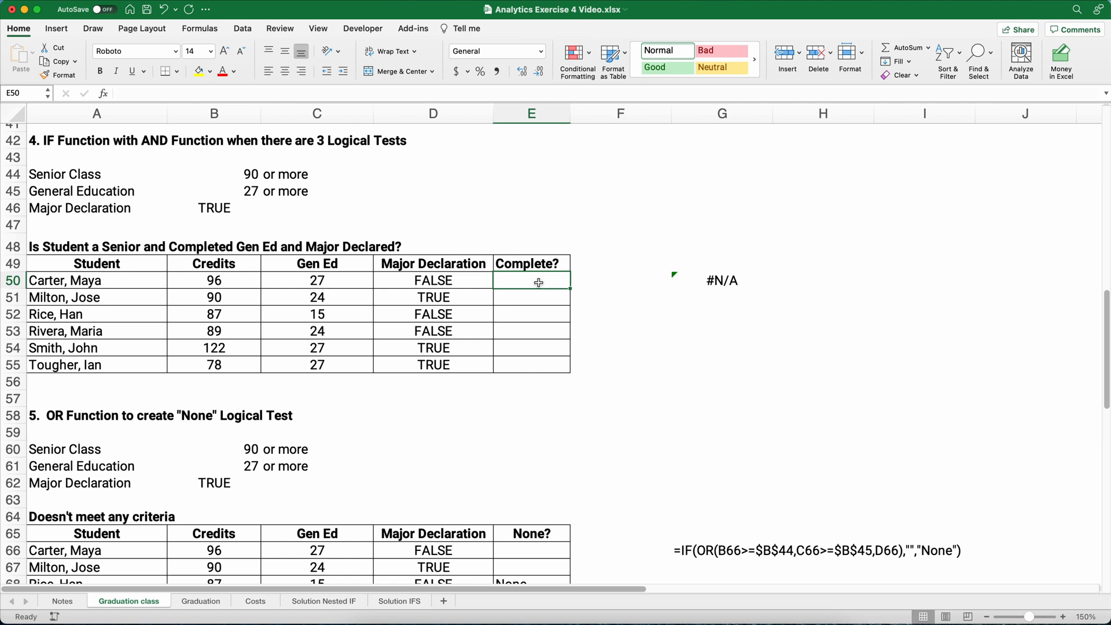
double_click(520, 283)
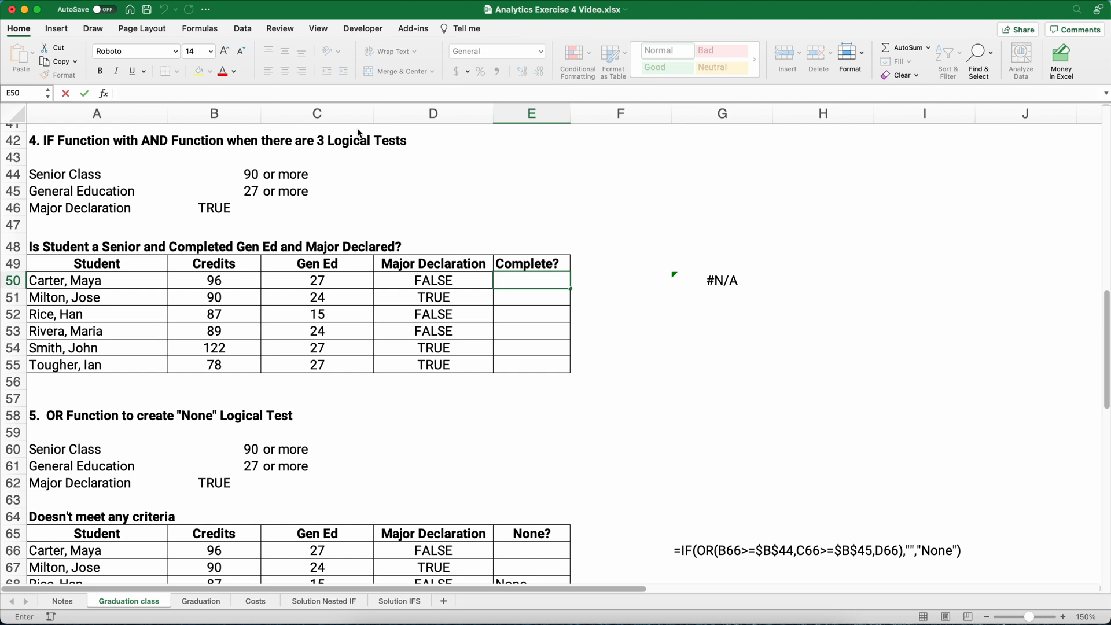
key(shift+F3)
double_click(979, 178)
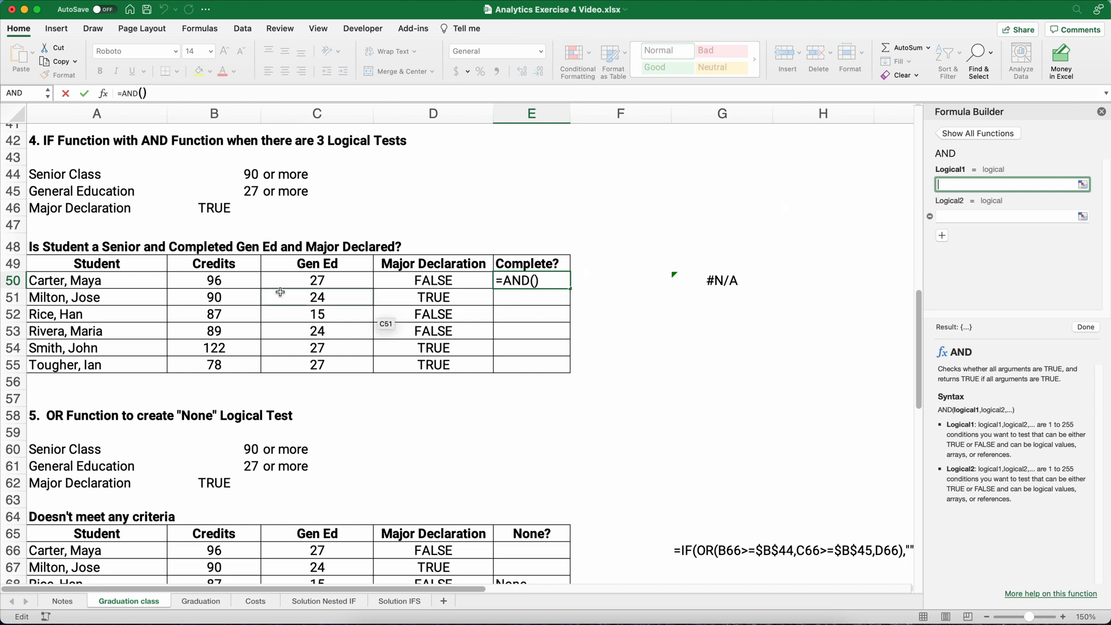
click(232, 283)
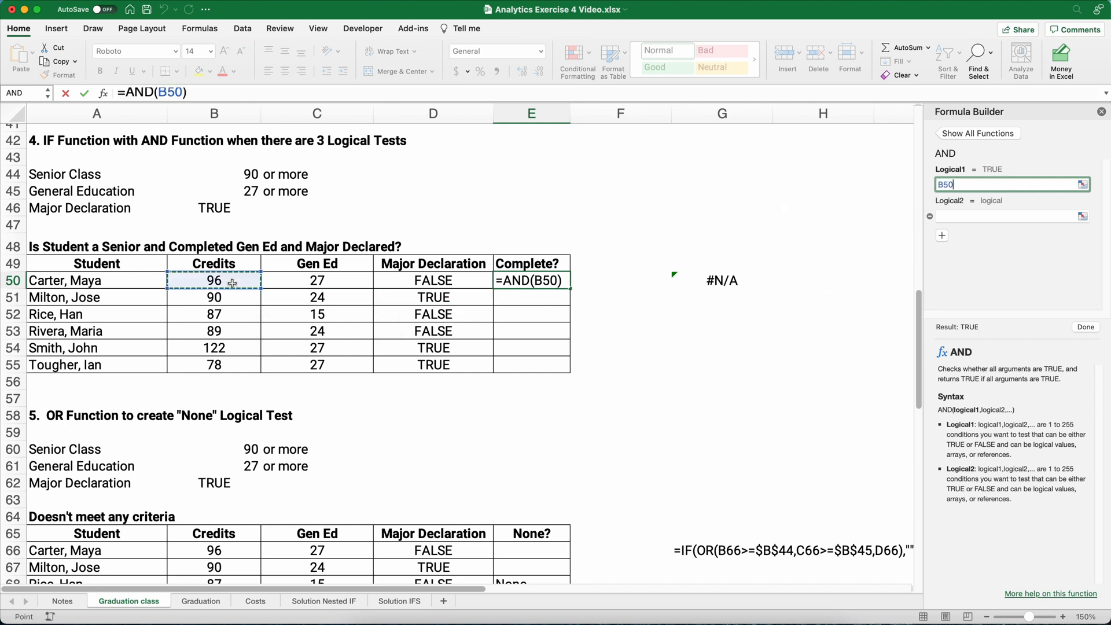
text(>=)
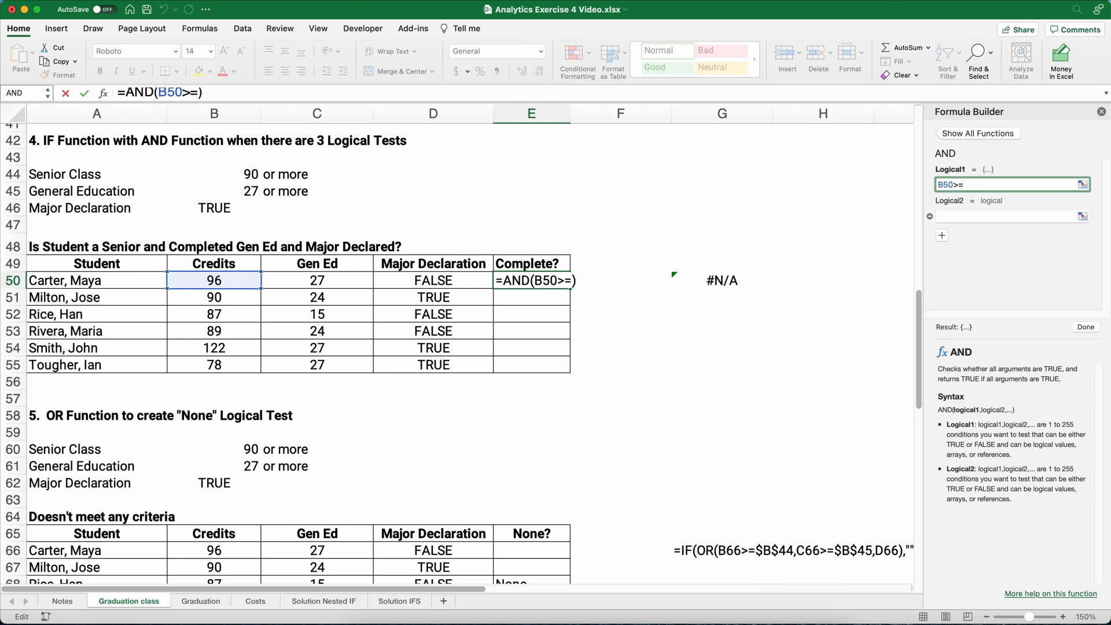
click(253, 174)
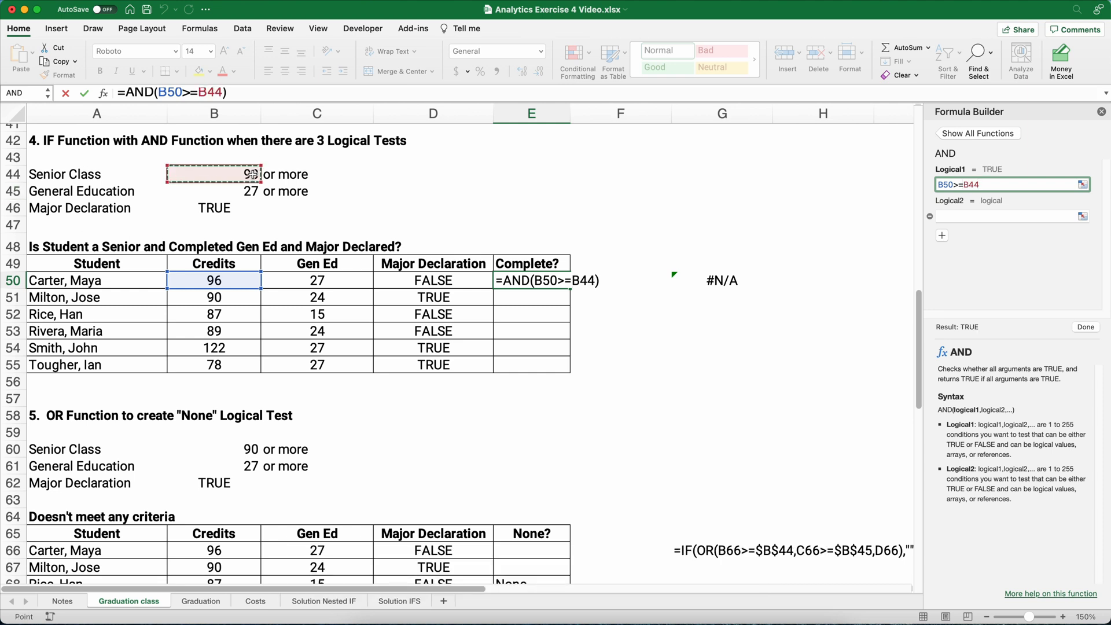
key(F4)
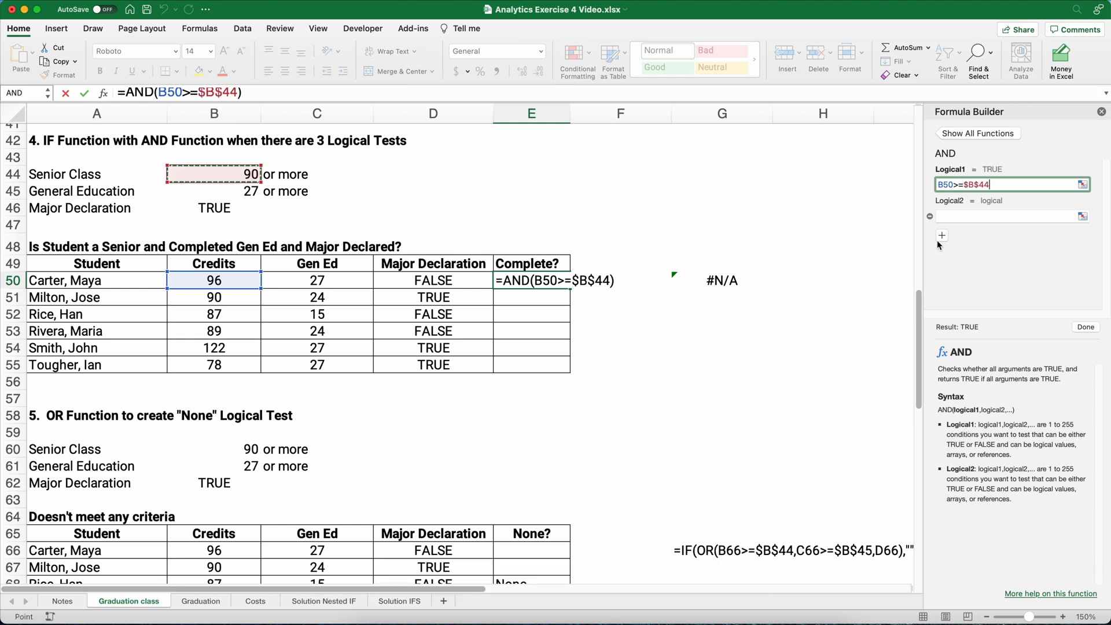
Set the AND function's second logical test to C50>=$B$45 with an absolute threshold reference
click(957, 215)
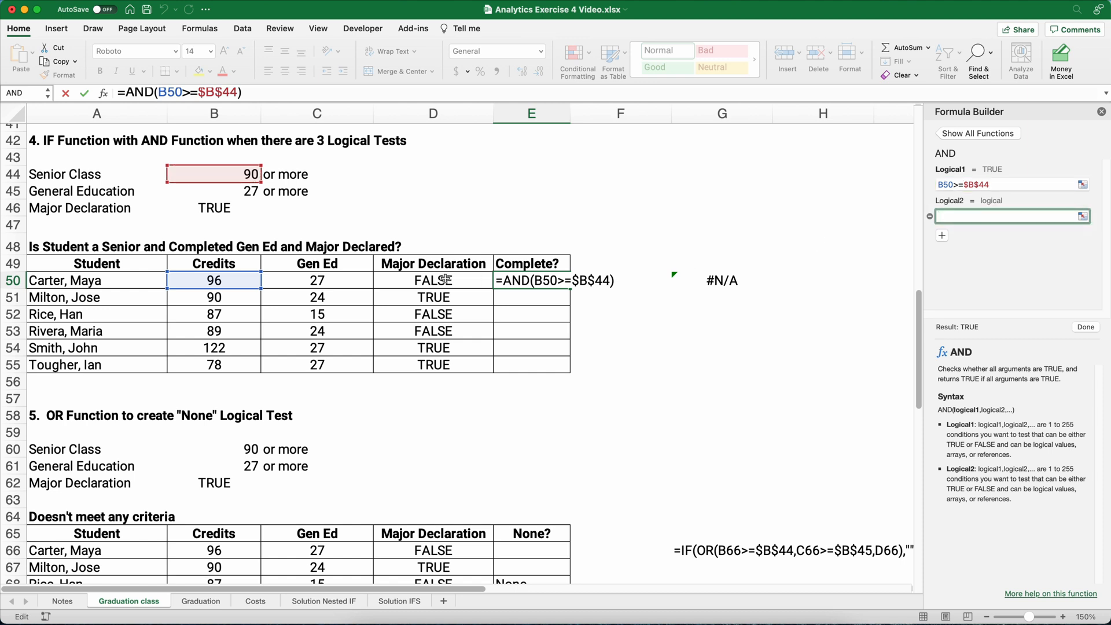
click(339, 284)
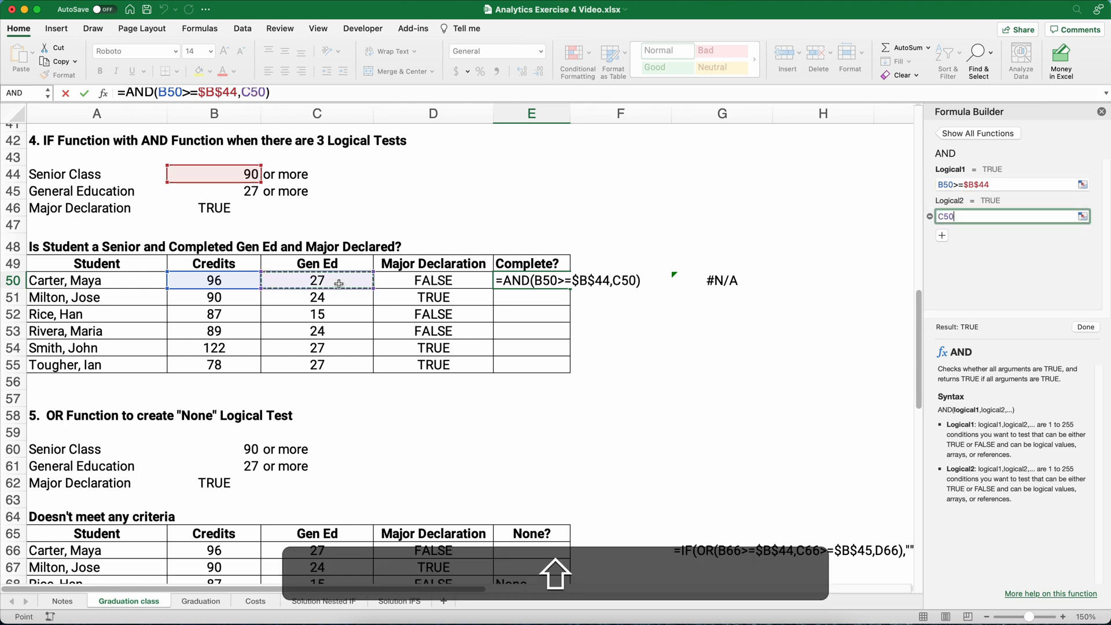
text(>=)
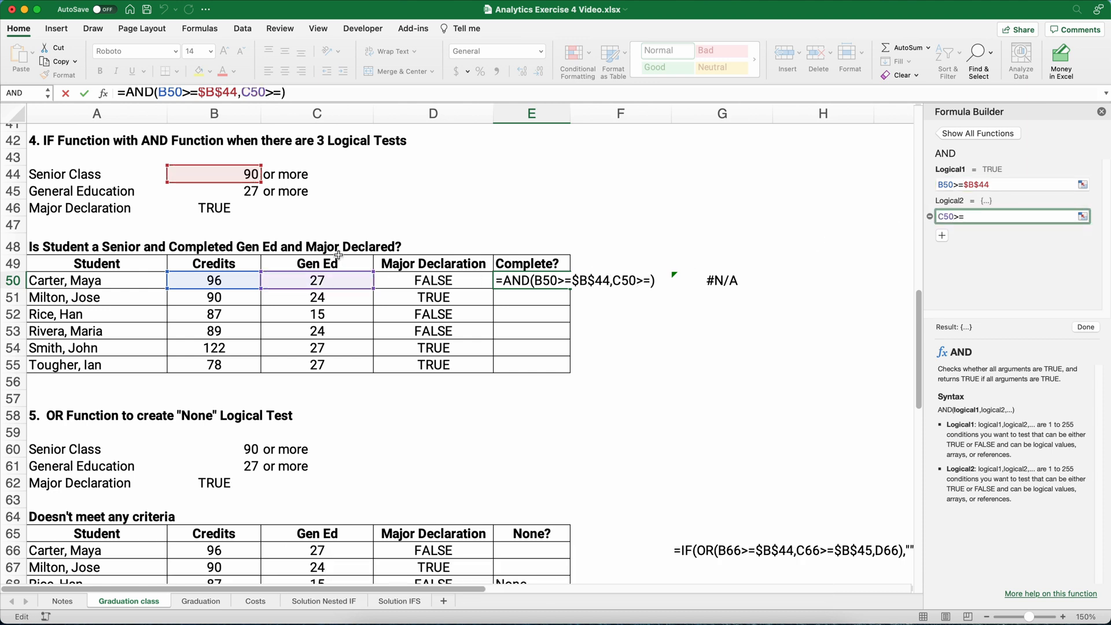
click(251, 195)
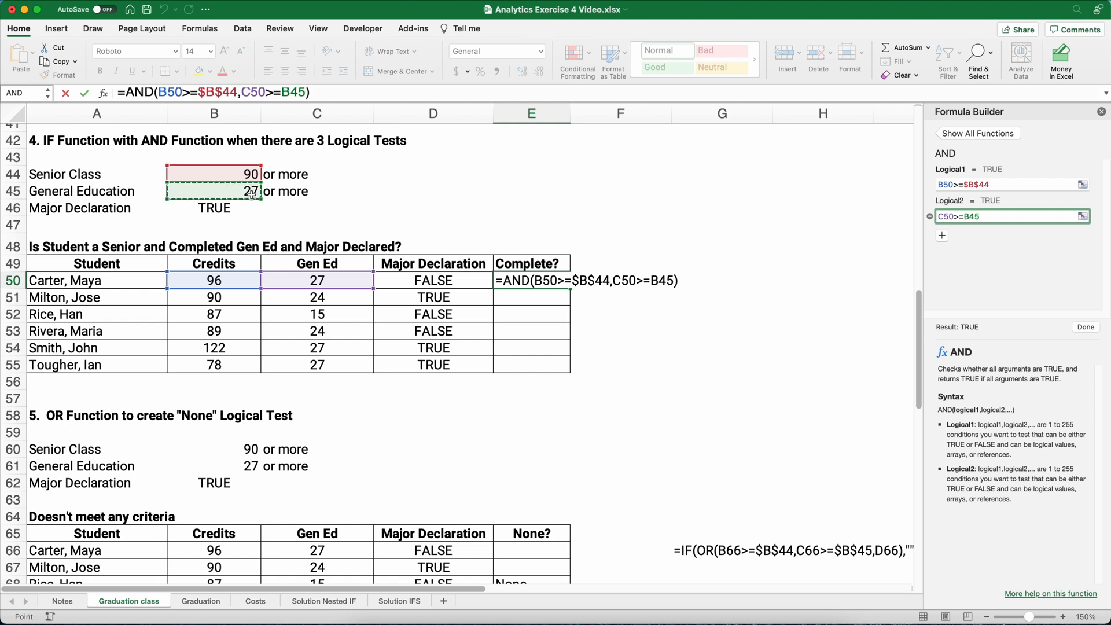
key(F4)
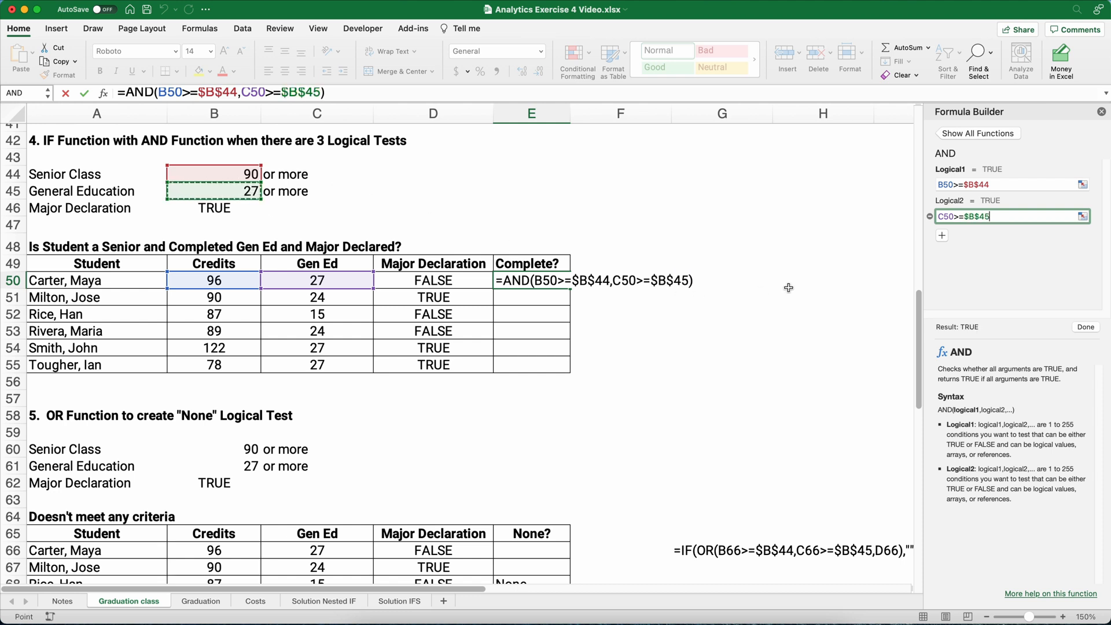
Add a third logical test to the AND function that refers to D50, and confirm the formula
click(942, 235)
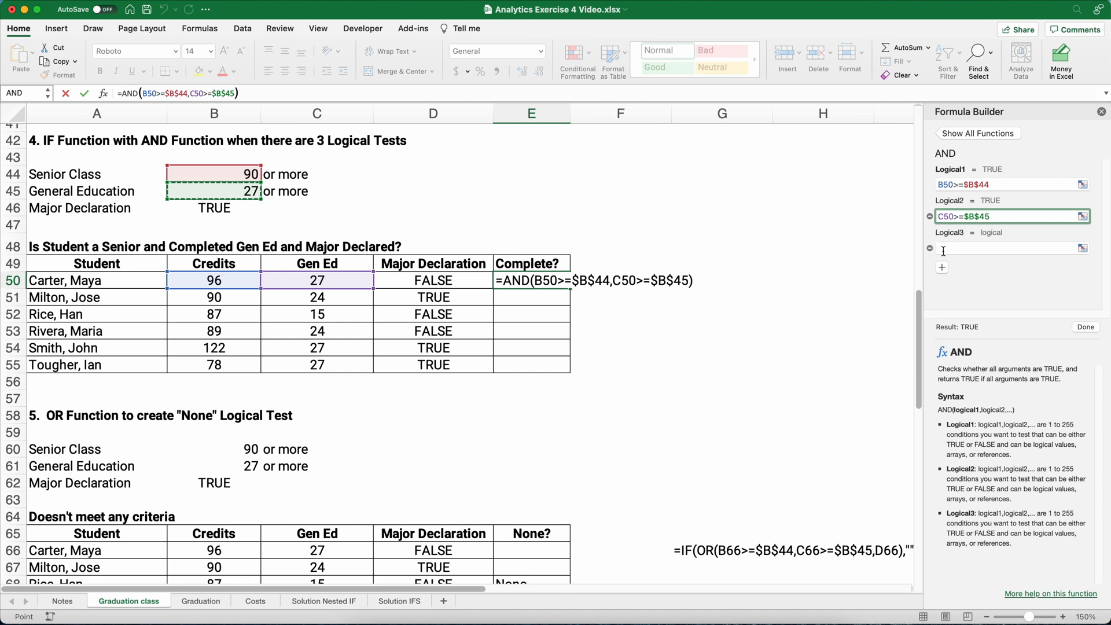
click(945, 247)
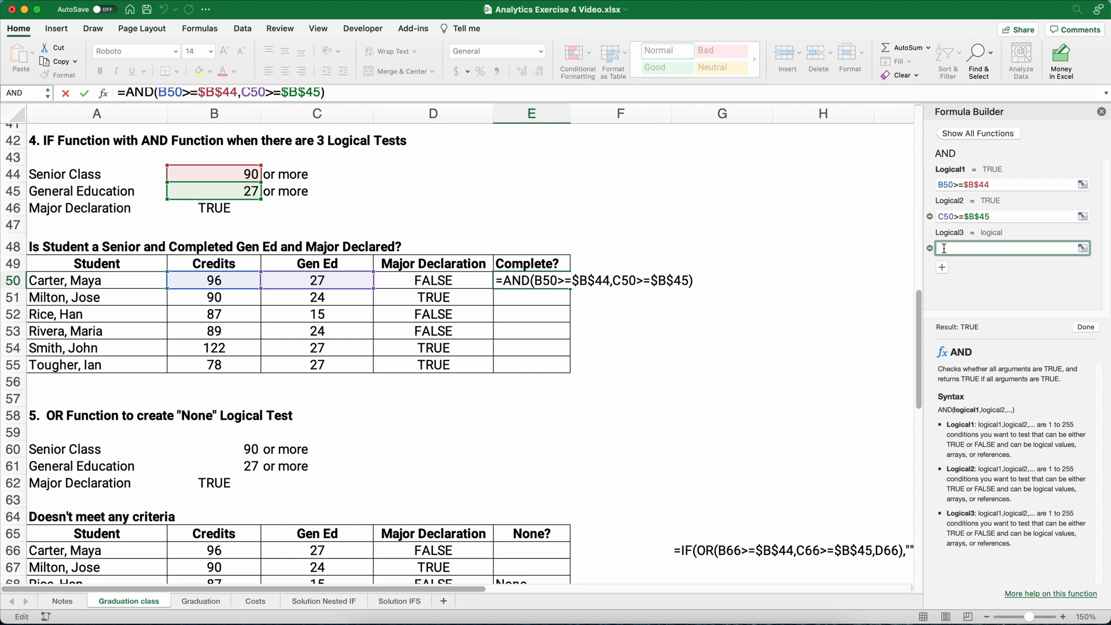
click(444, 280)
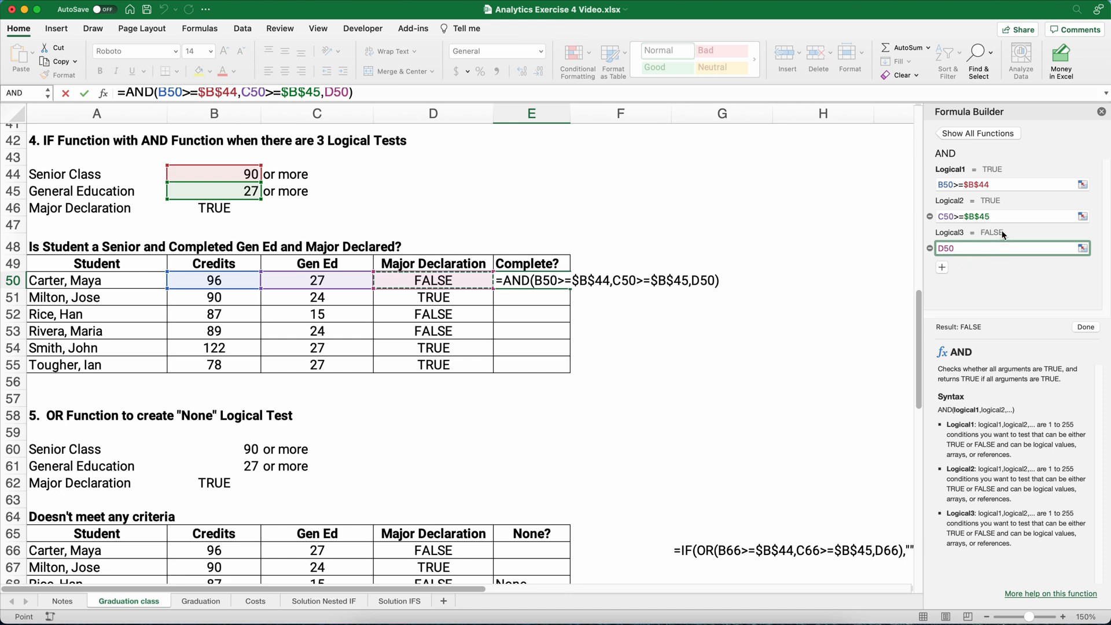
click(1080, 329)
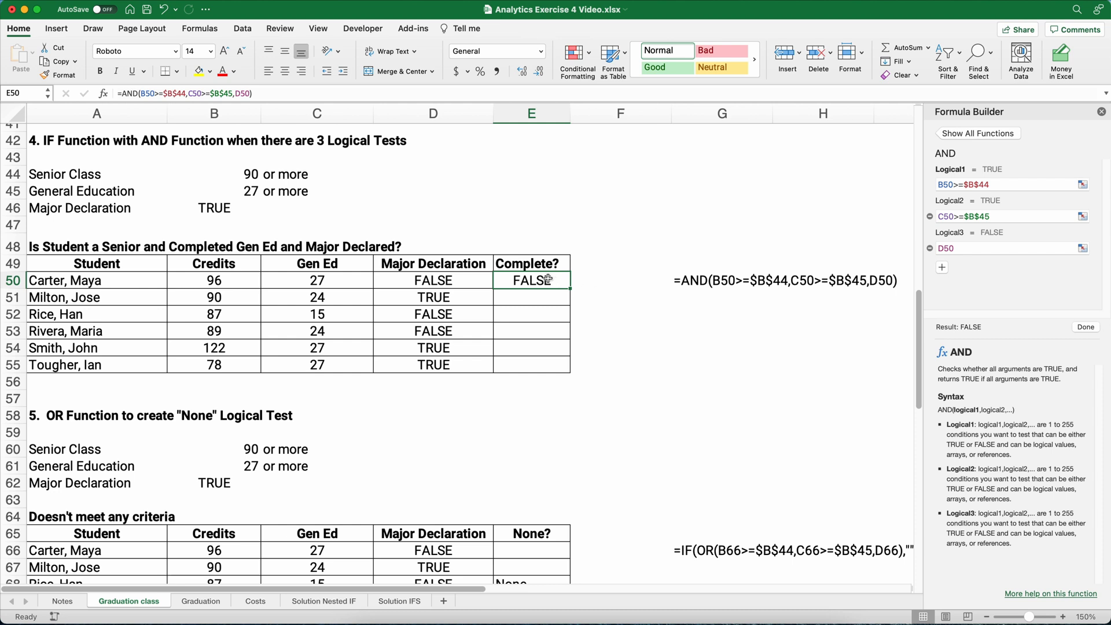
Fill the AND formula from E50 down to E55 and check the outcomes in rows 54 and 50 against their three criteria values
double_click(570, 288)
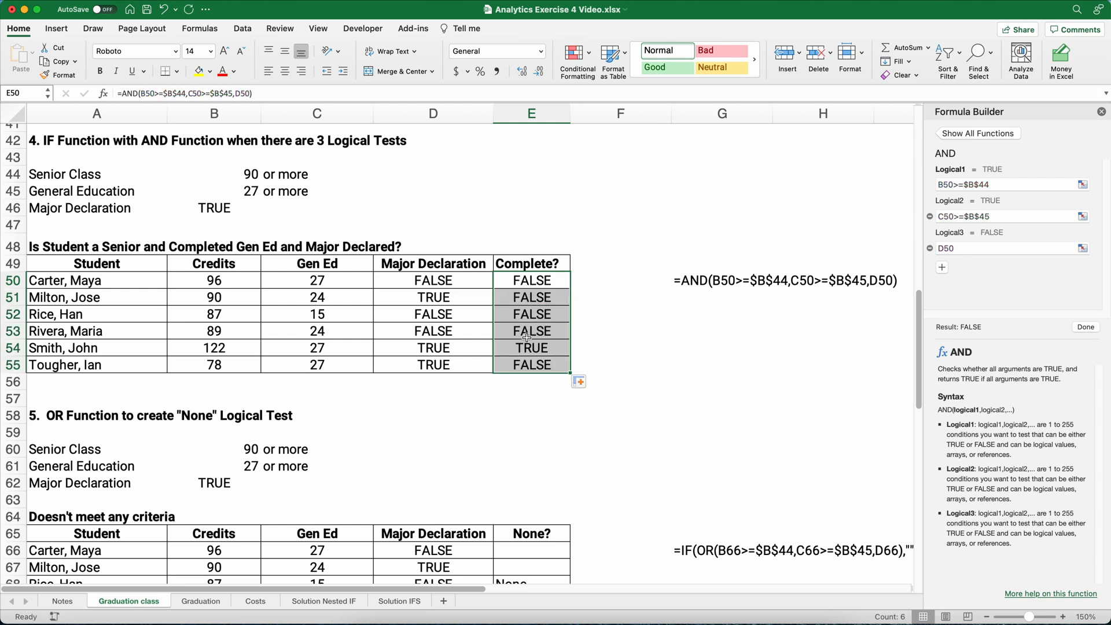
drag(193, 348, 408, 351)
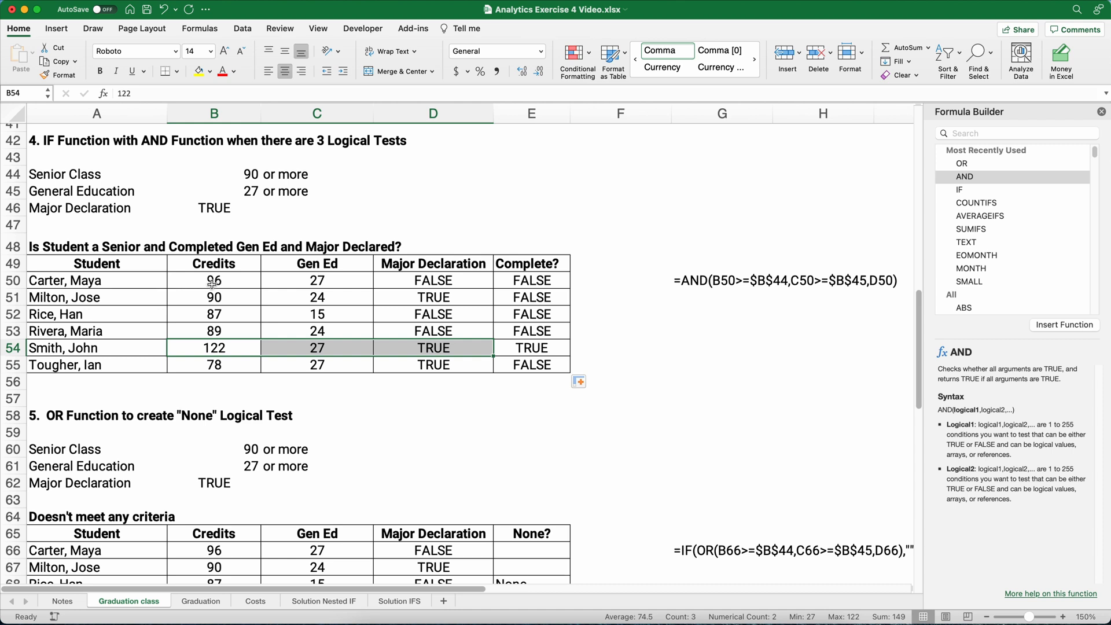
drag(199, 285, 425, 284)
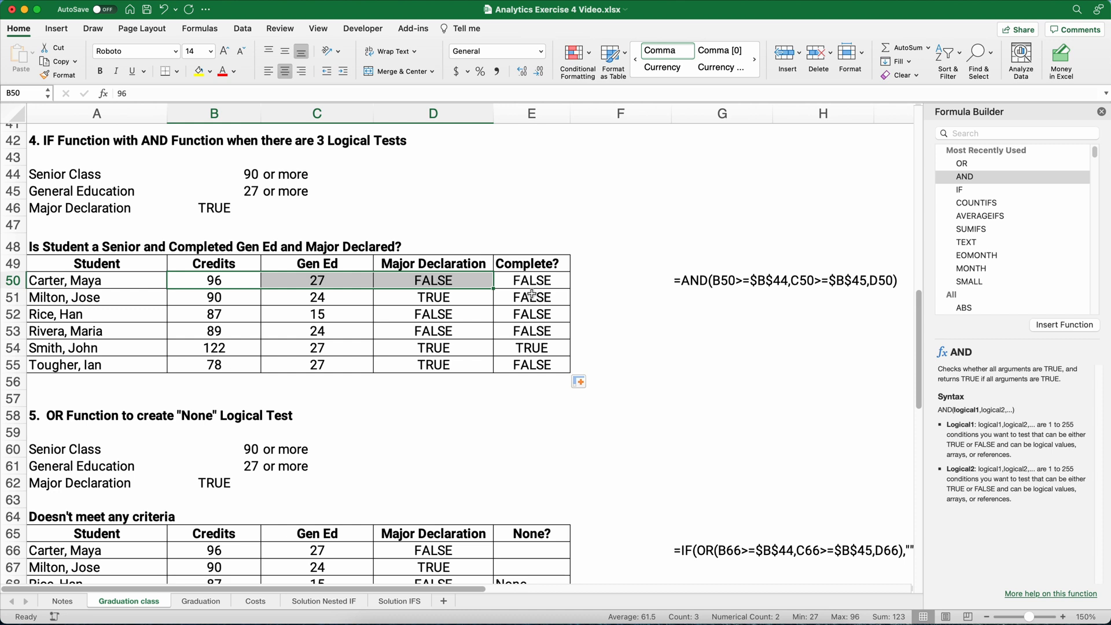
Wrap the AND formula in E50 inside an IF function so that it serves as the logical test
drag(528, 280, 531, 361)
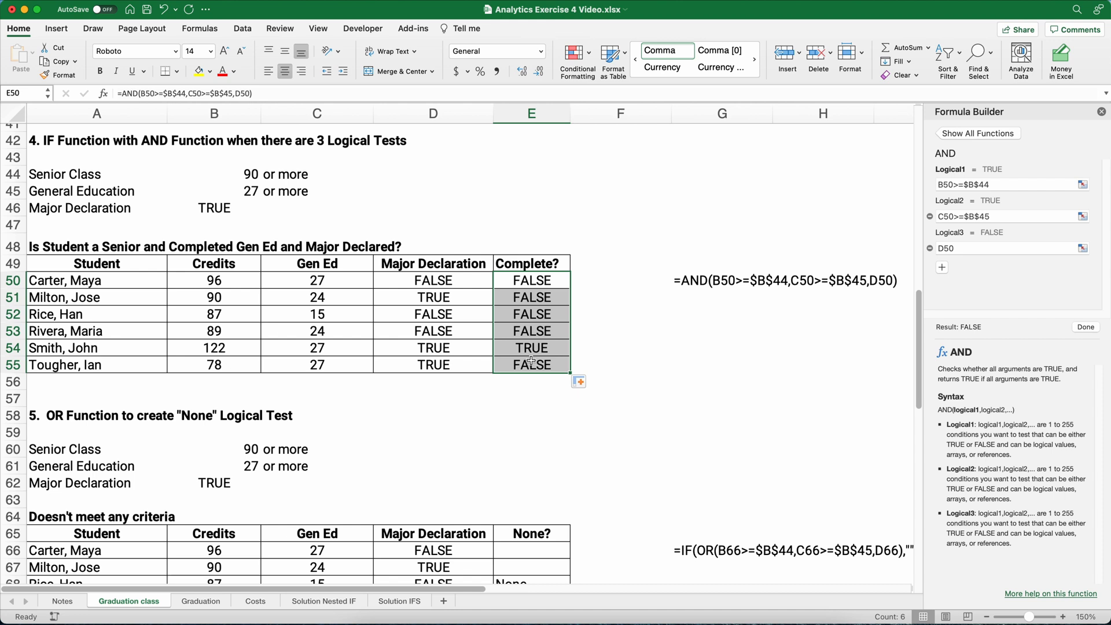
click(534, 282)
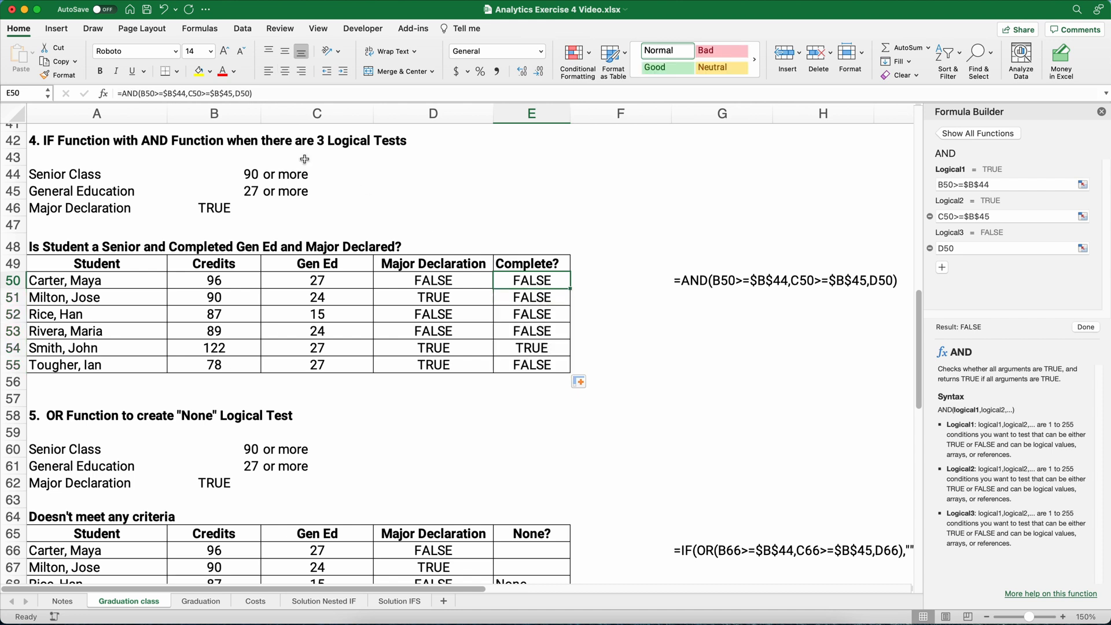
click(123, 94)
text(if()
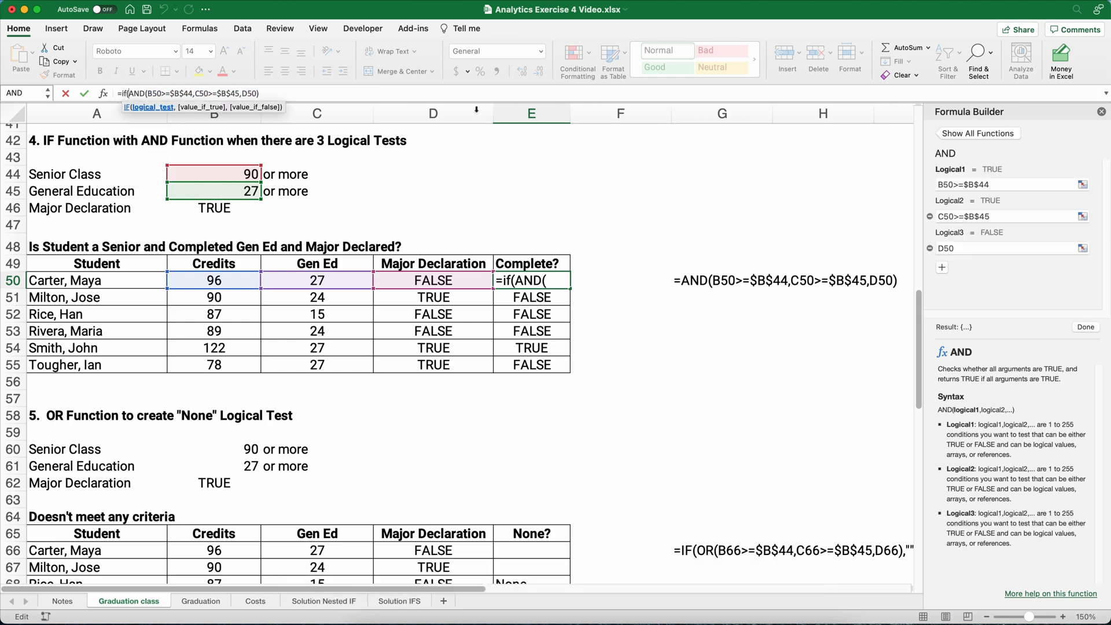
click(277, 95)
text(,)
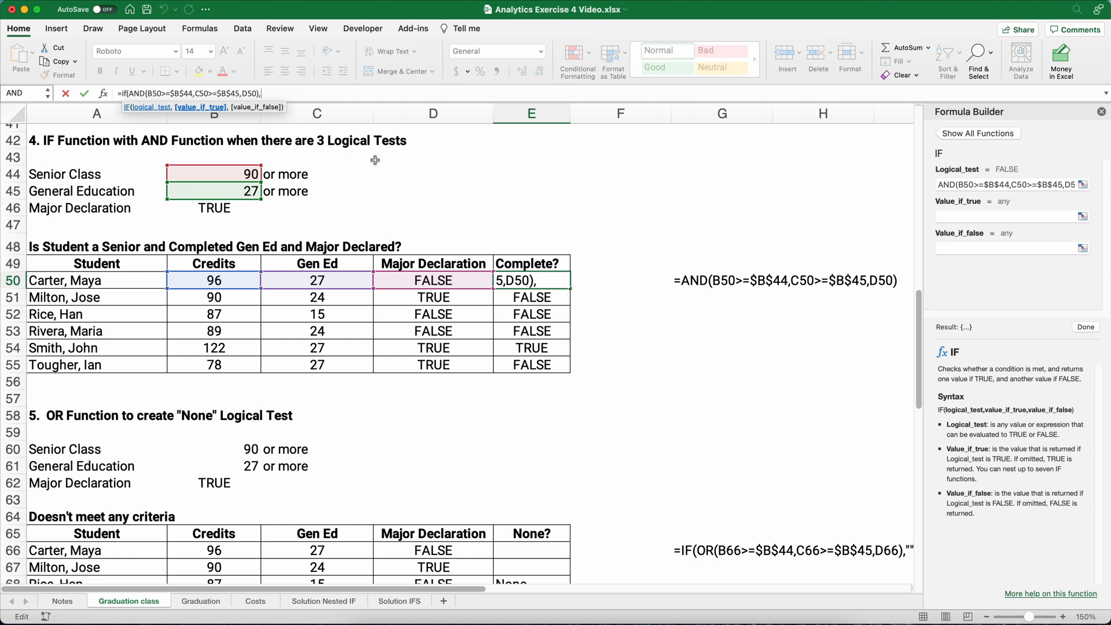
Set the IF function to return "Complete" when true and "Not Complete" when false, and confirm the formula
click(968, 219)
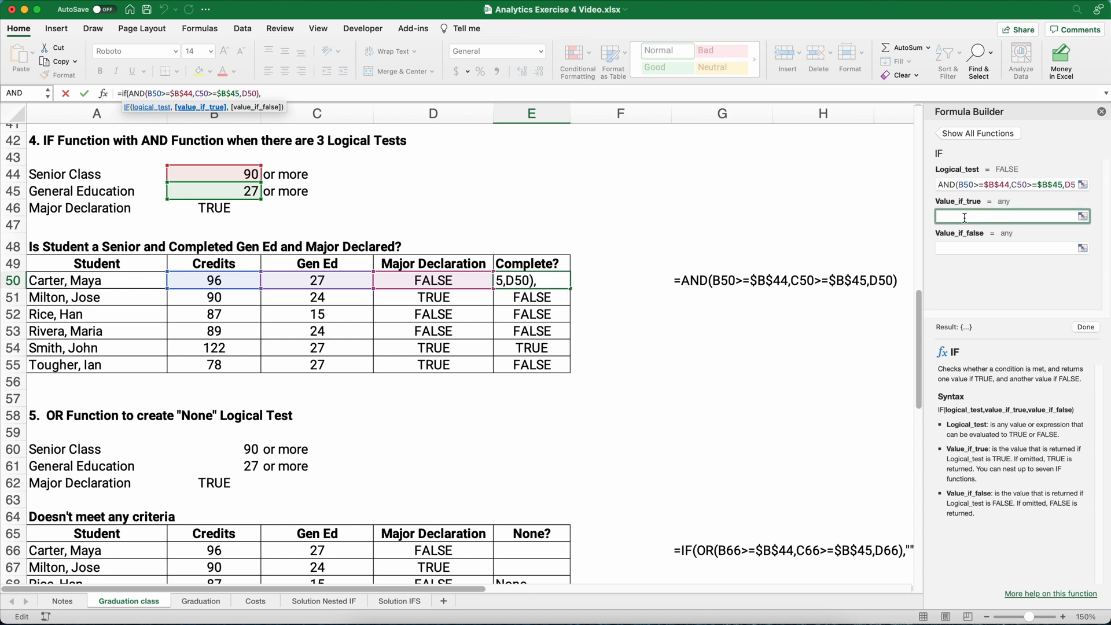
text(Complete)
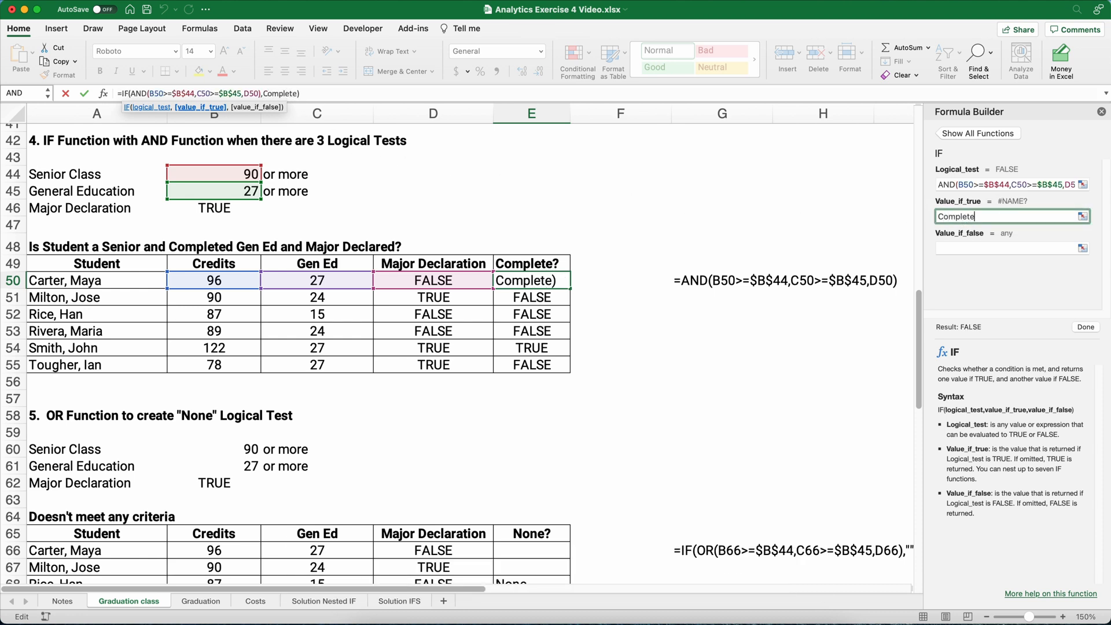
key(Tab)
text(No)
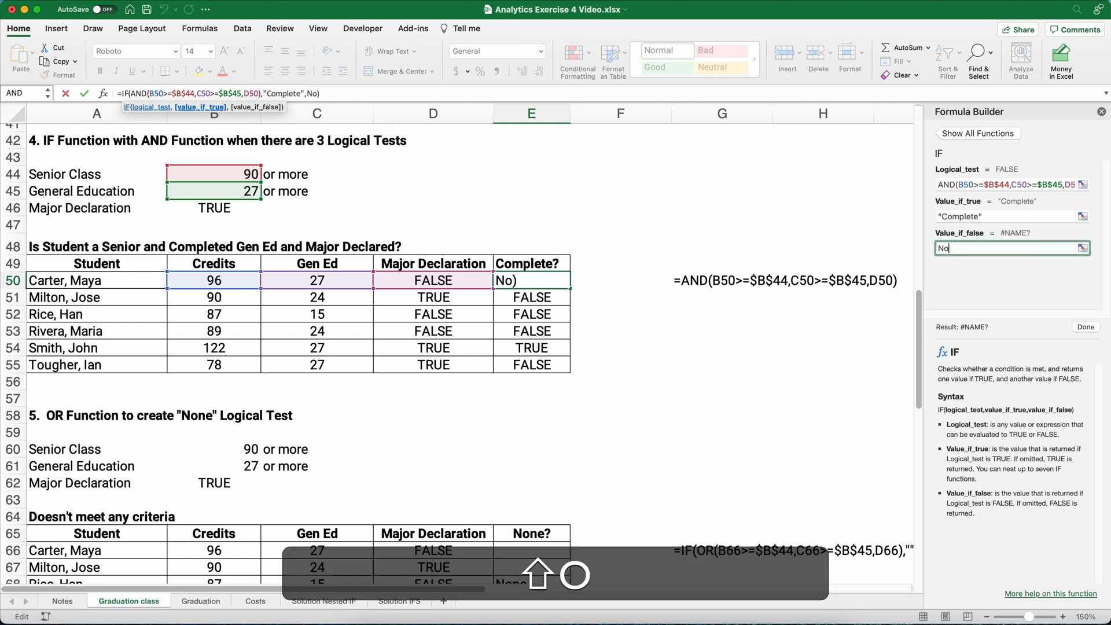
text(t Com)
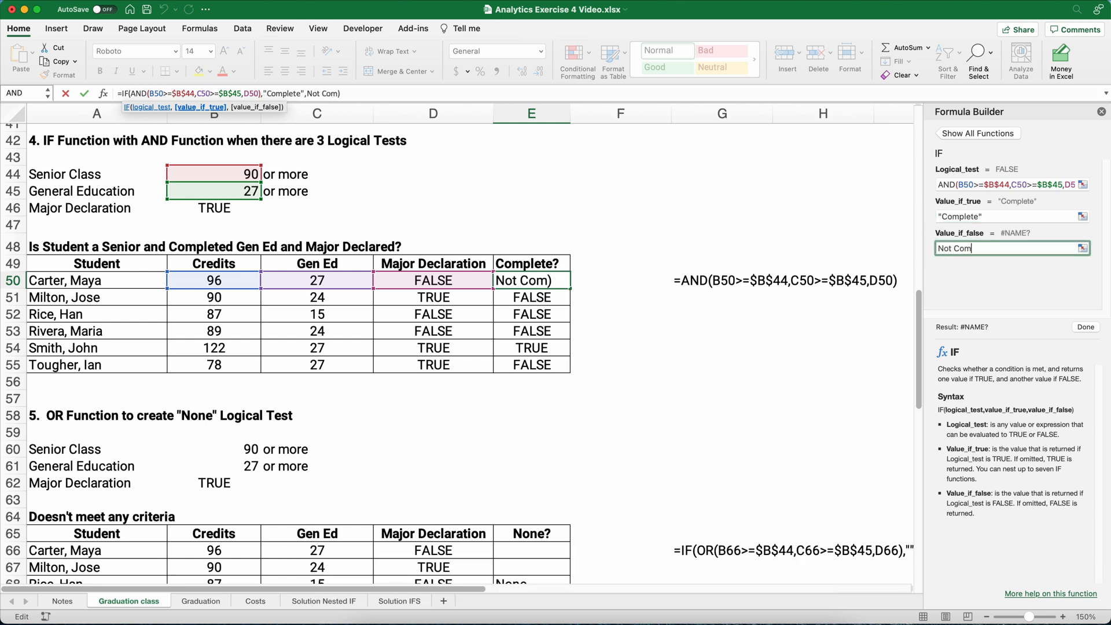
text(plete)
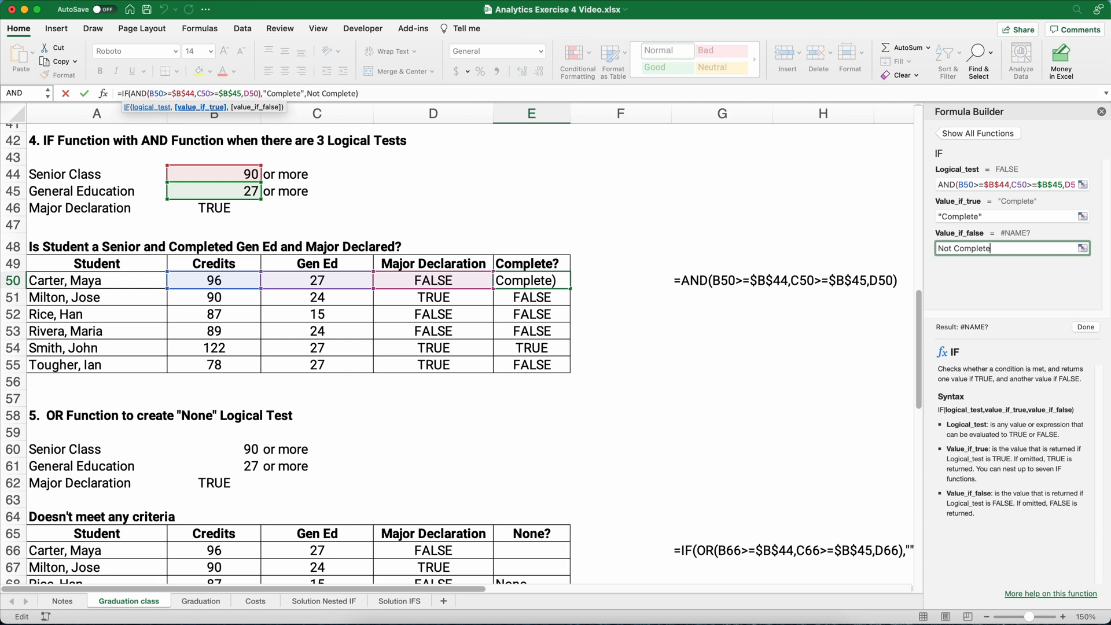
click(1017, 215)
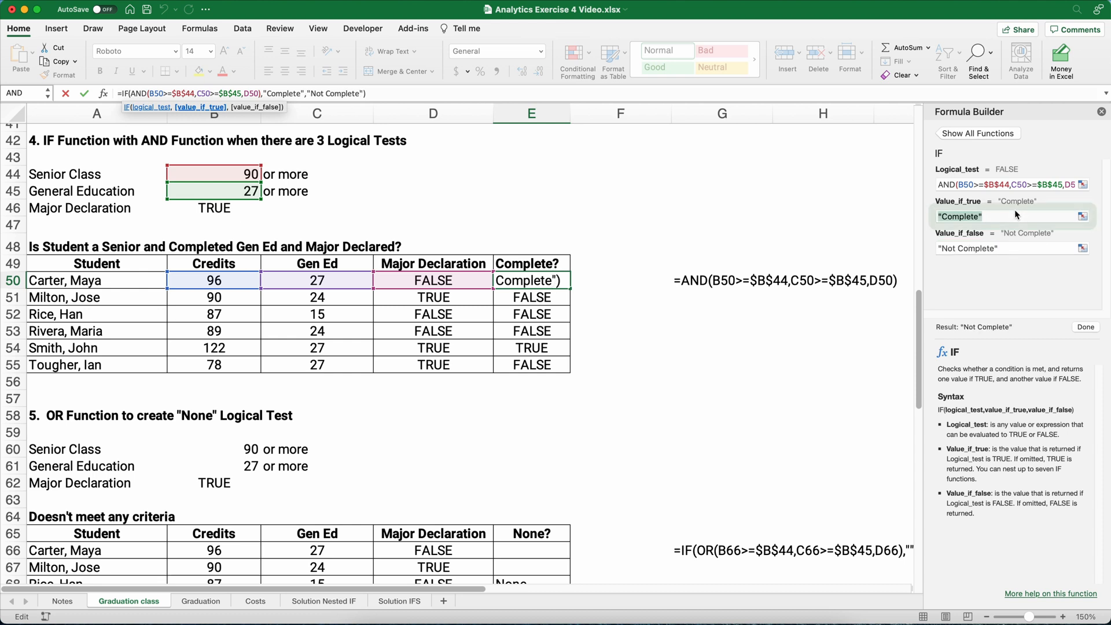
click(1085, 327)
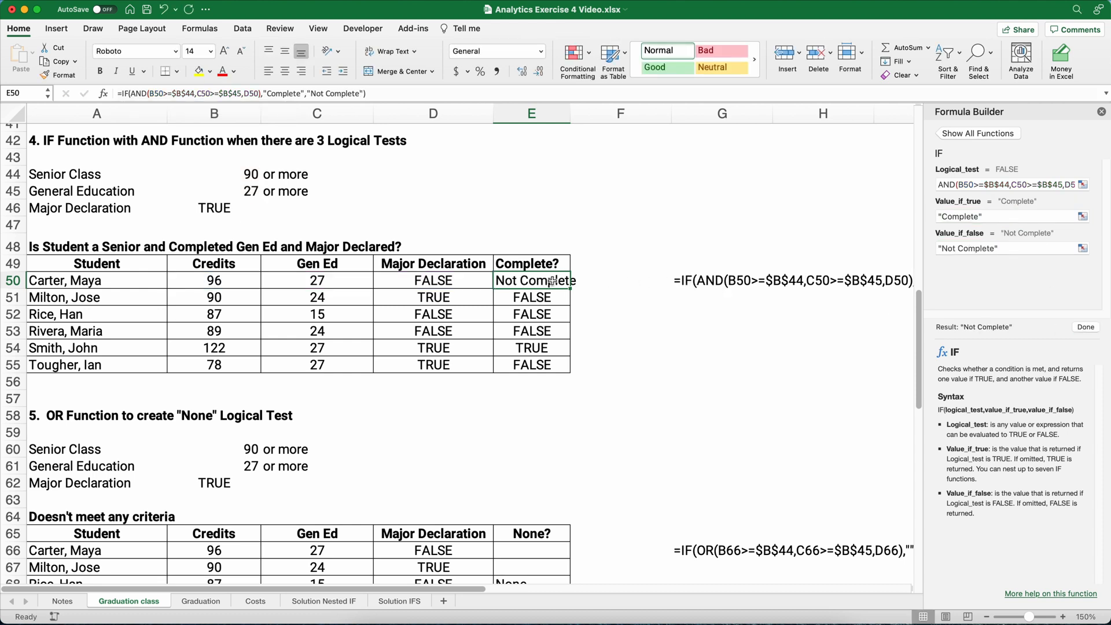
Fill the IF formula from E50 down to E55 and widen column E to fit the text, then close the Formula Builder
double_click(571, 289)
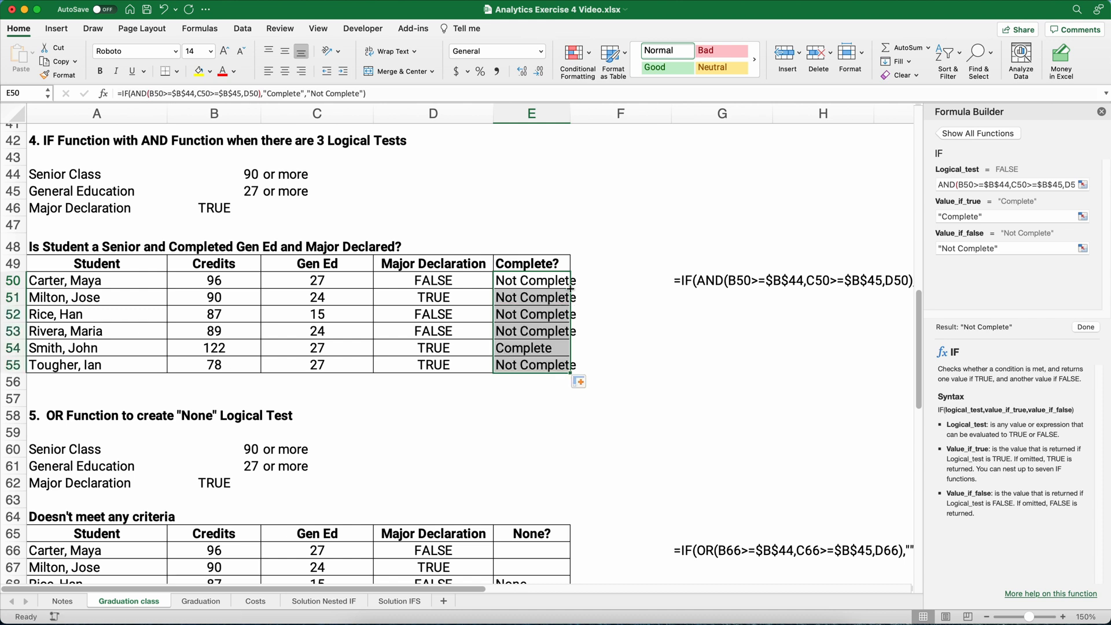
drag(571, 115, 587, 115)
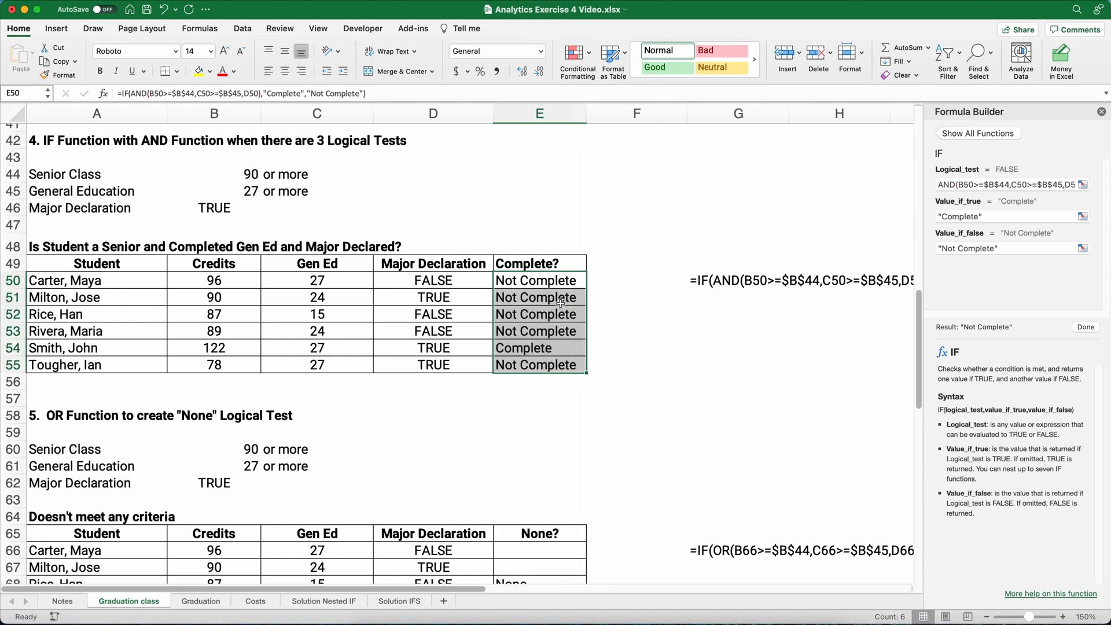
click(533, 347)
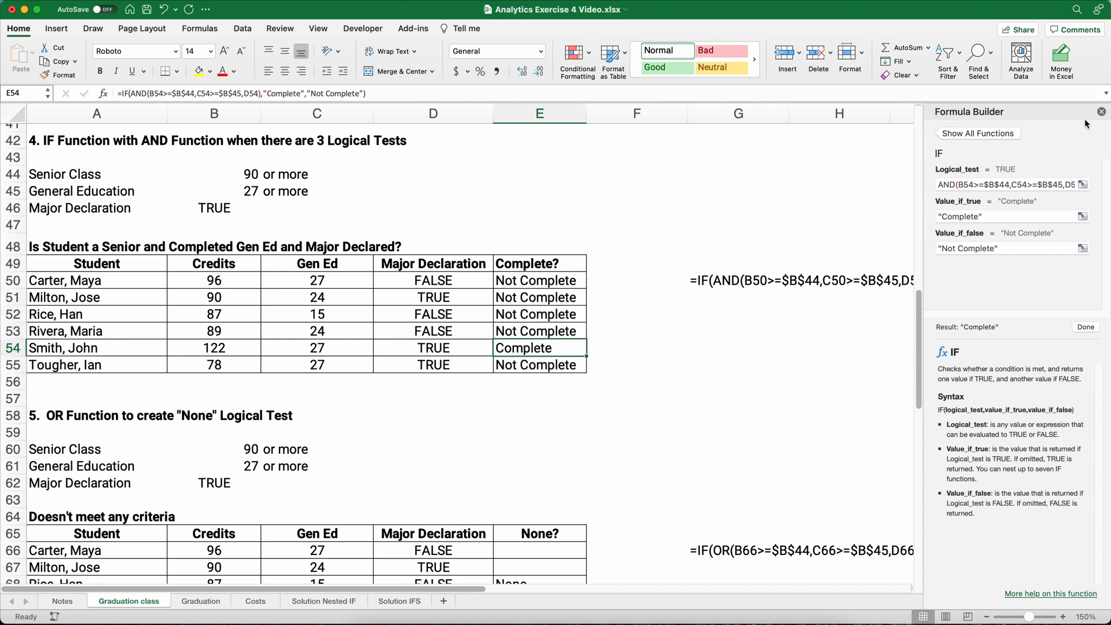
click(1101, 112)
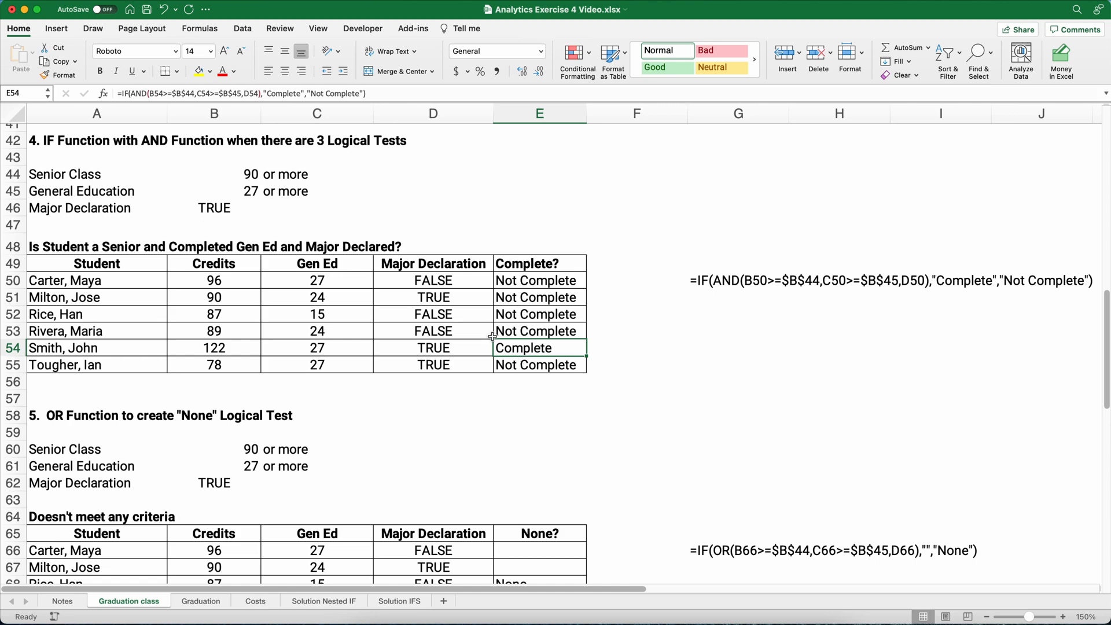
Examine the section 5 OR example, comparing the values in rows 68 and 69 with the three criteria
scroll(380, 389, down, 6)
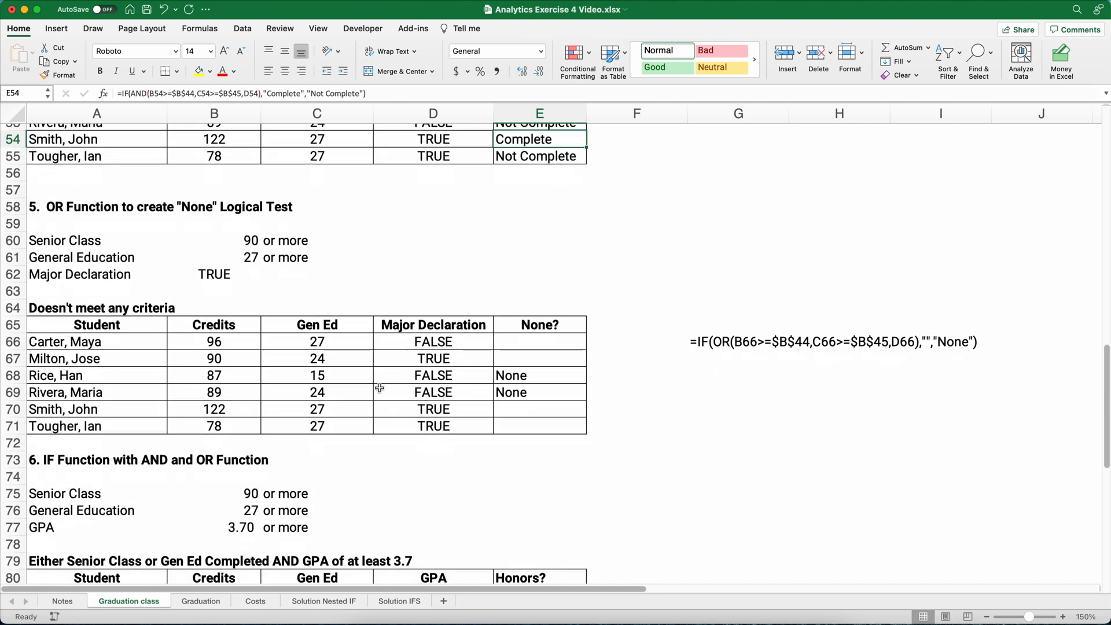
scroll(379, 388, down, 2)
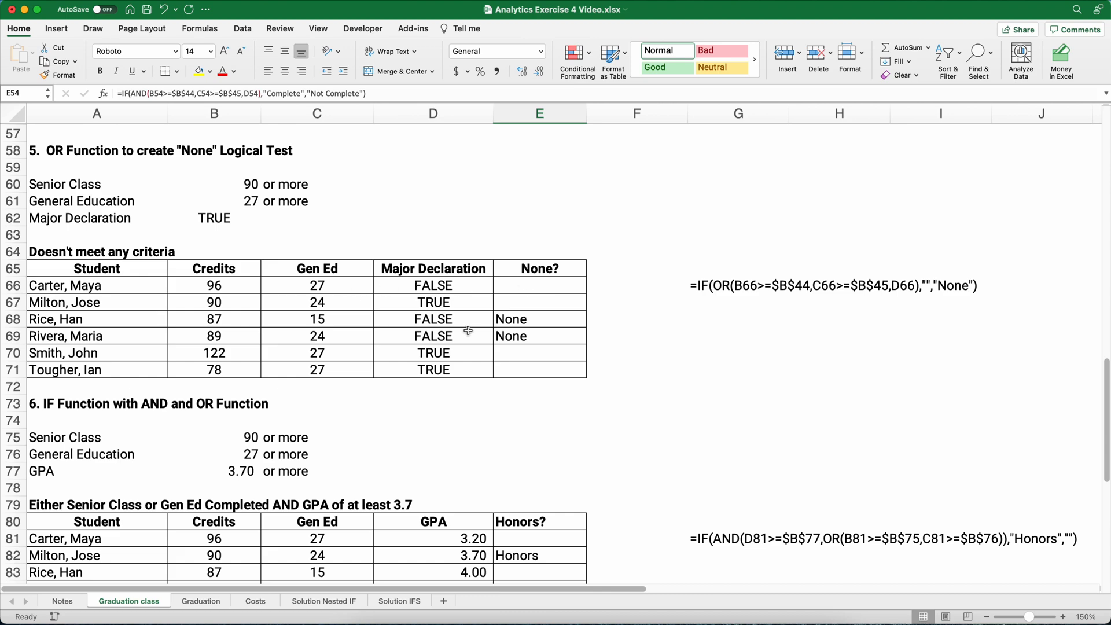
scroll(472, 335, up, 3)
scroll(472, 336, up, 4)
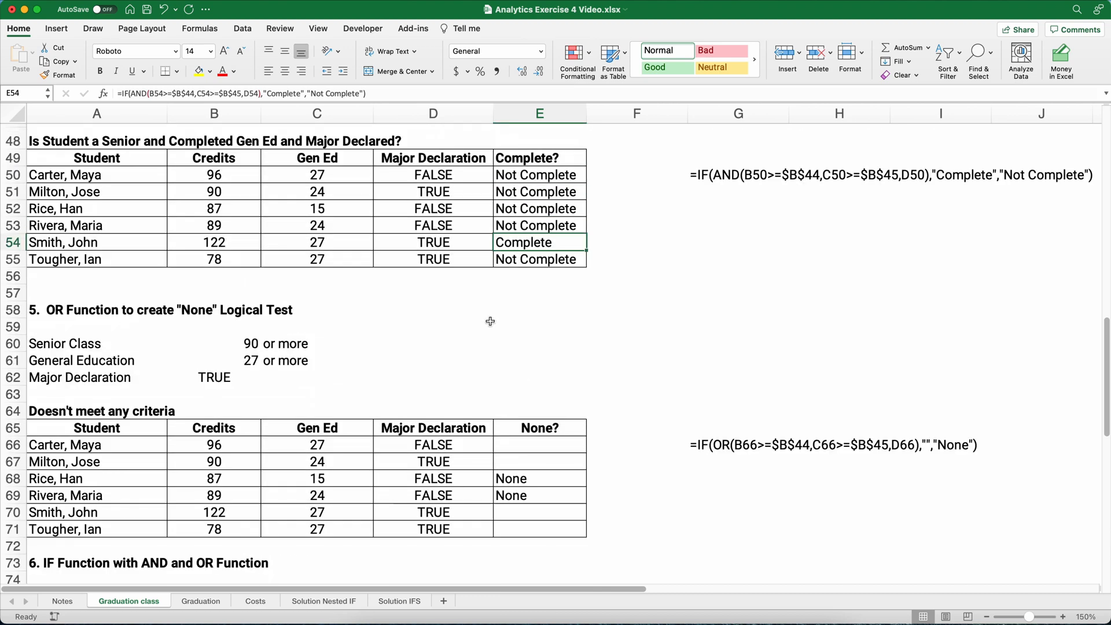
scroll(511, 360, down, 5)
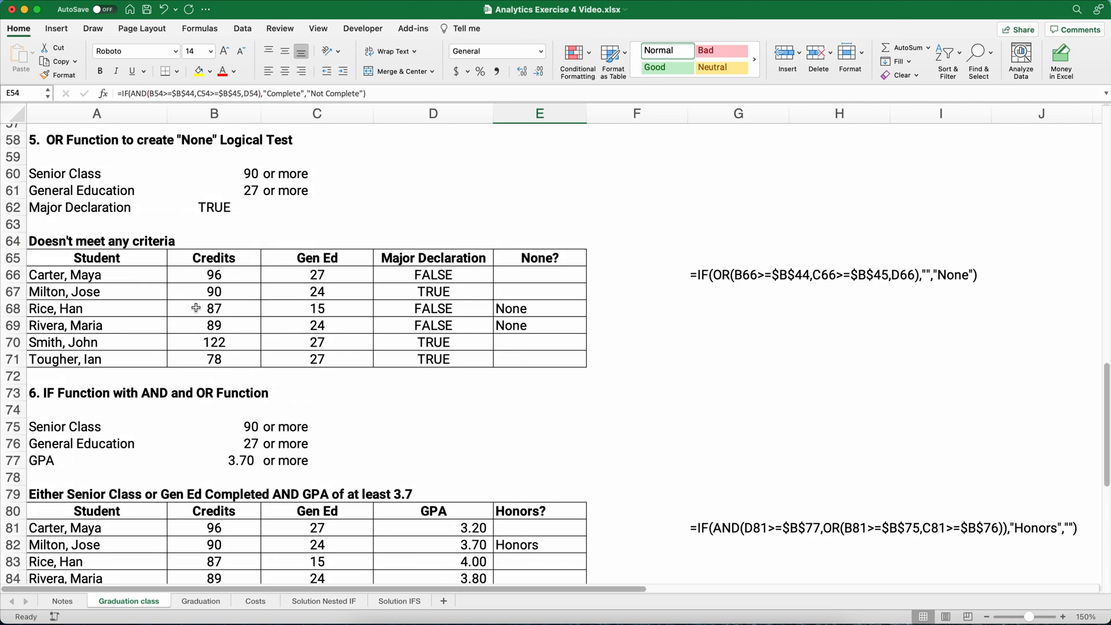
drag(195, 307, 517, 327)
Clear the existing formulas from the None? column, E66:E71
scroll(516, 327, up, 2)
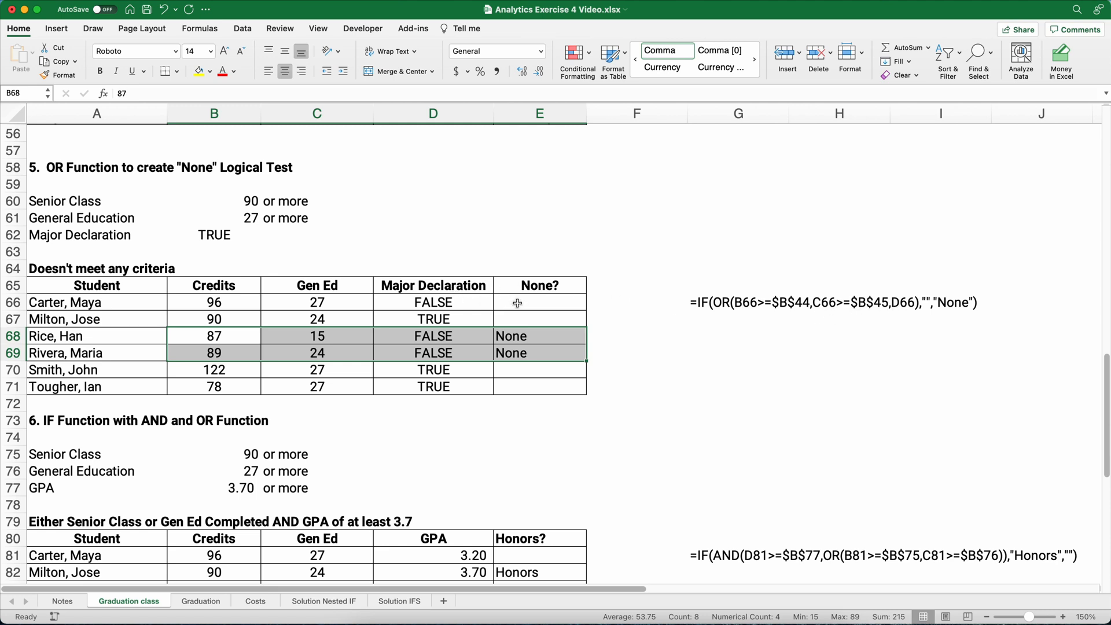
drag(517, 303, 523, 379)
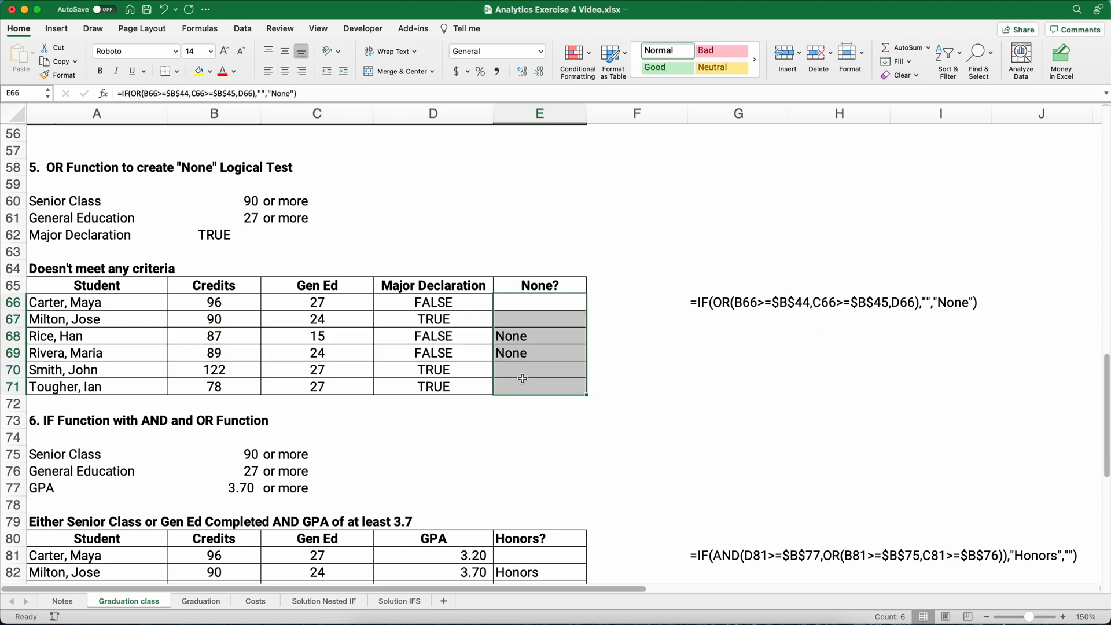
key(Delete)
Insert the OR function into E66 with B66>=$B$60 as its first logical test, keeping the threshold reference absolute
click(532, 304)
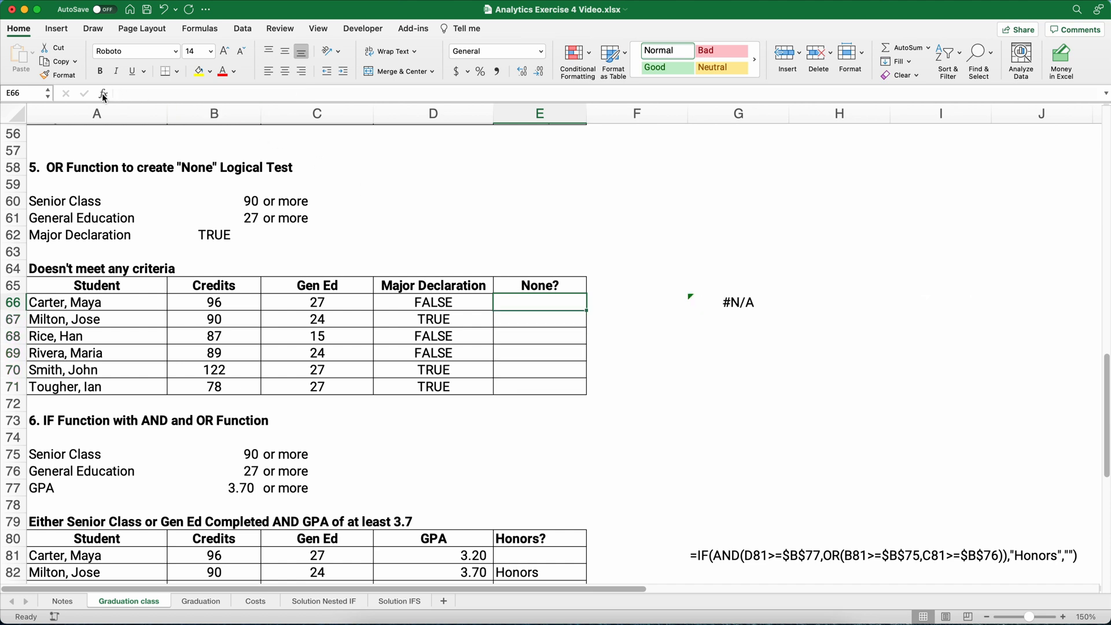
double_click(972, 177)
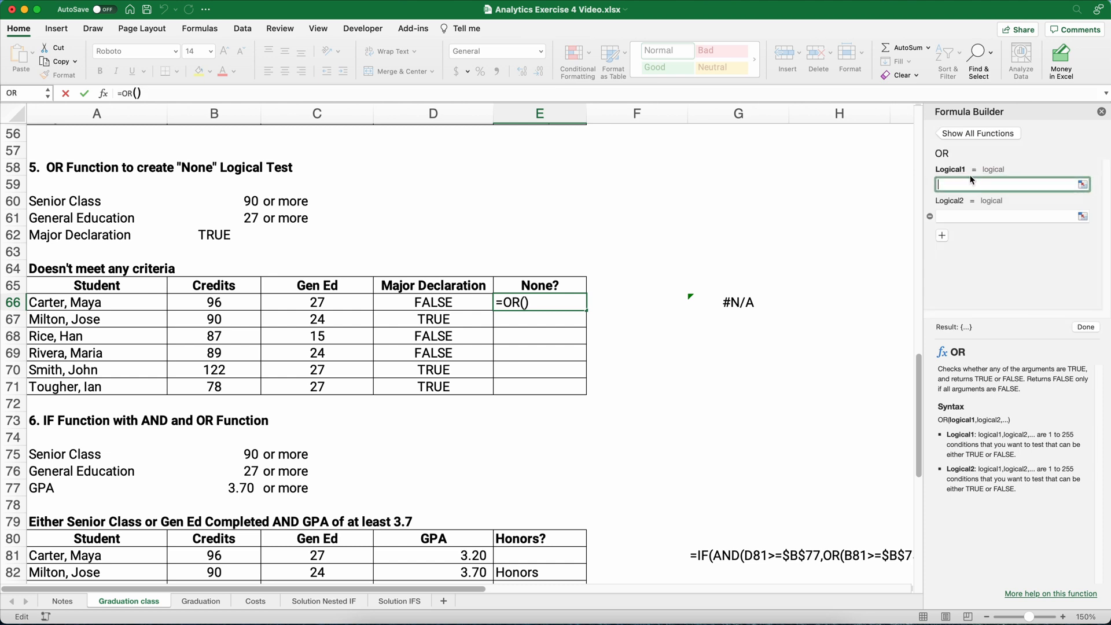
click(193, 304)
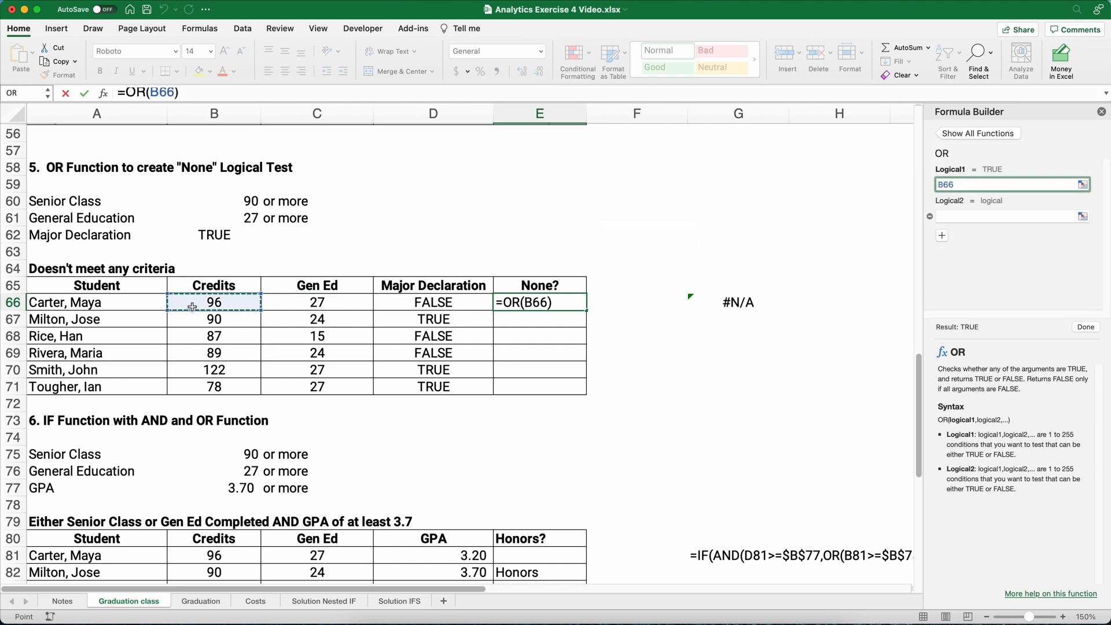
text(>)
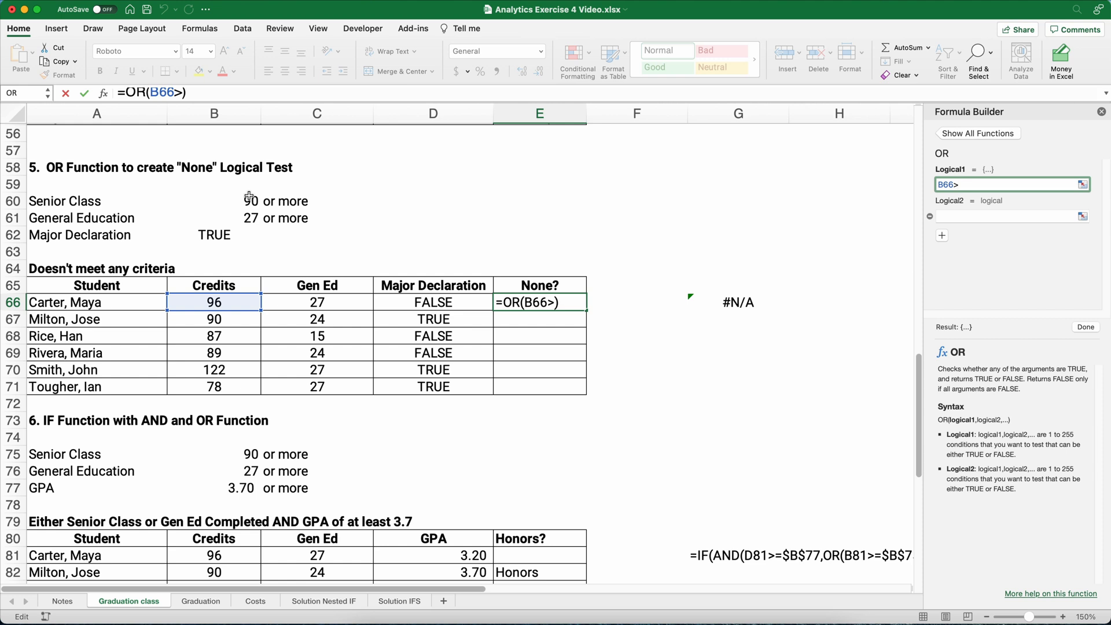
text(=)
click(246, 202)
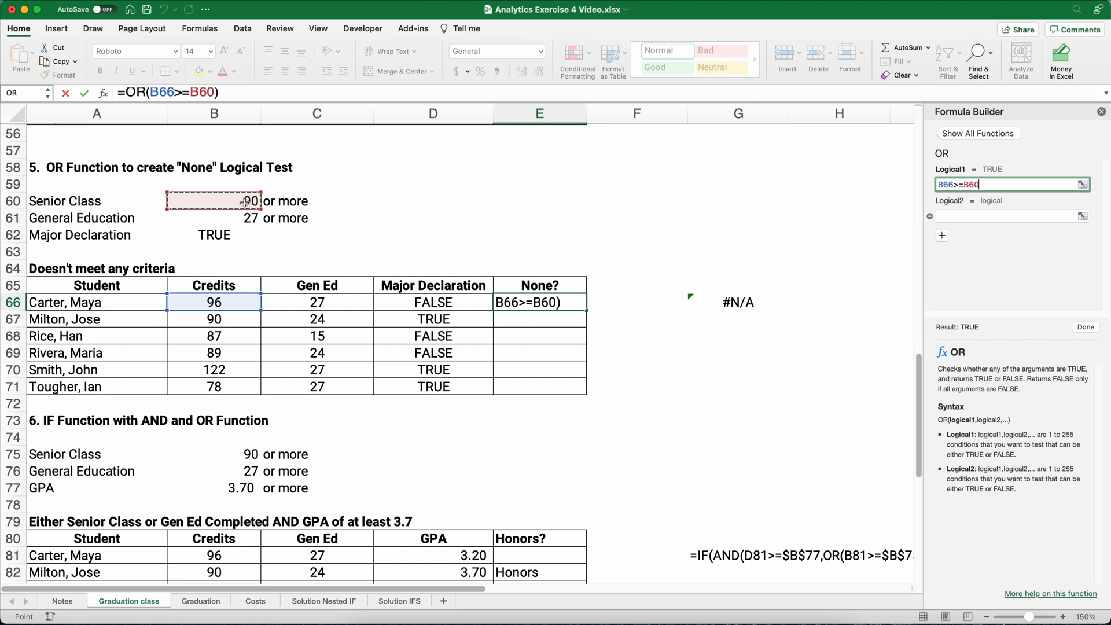
key(F4)
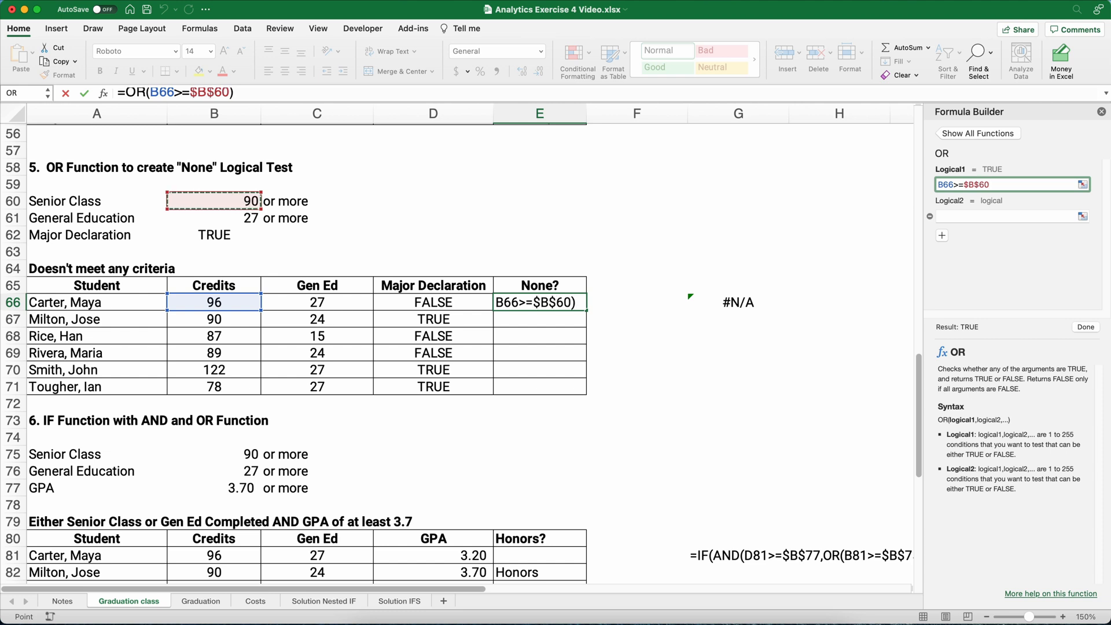
Set the OR function's second logical test to C66>=$B$61 with an absolute threshold reference, and add an empty third test
click(955, 217)
click(346, 303)
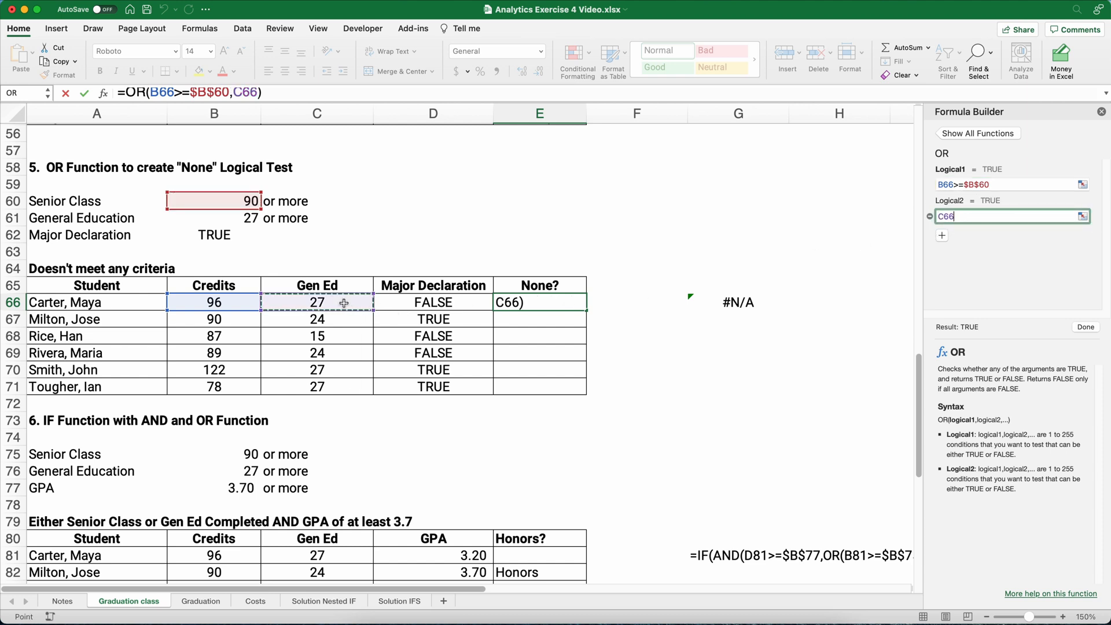
text(>=)
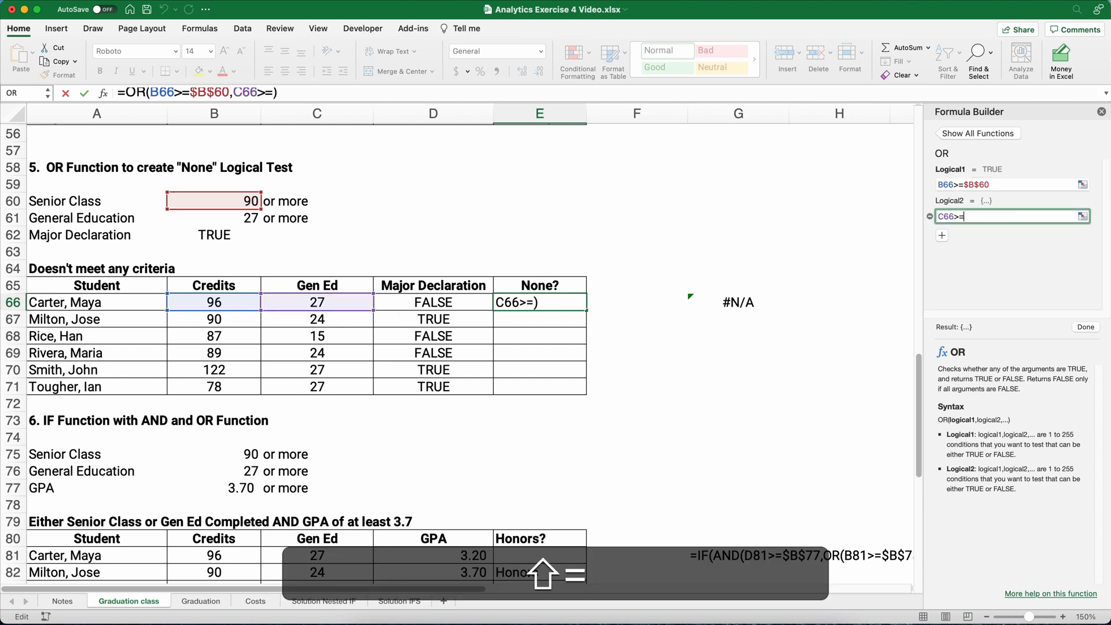
click(246, 218)
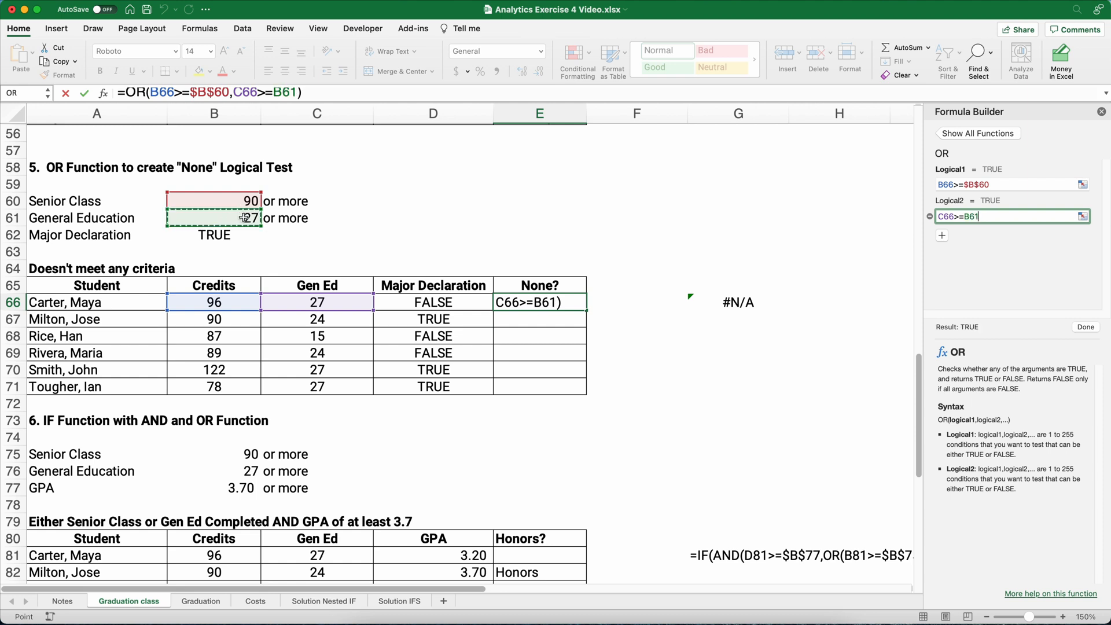
key(F4)
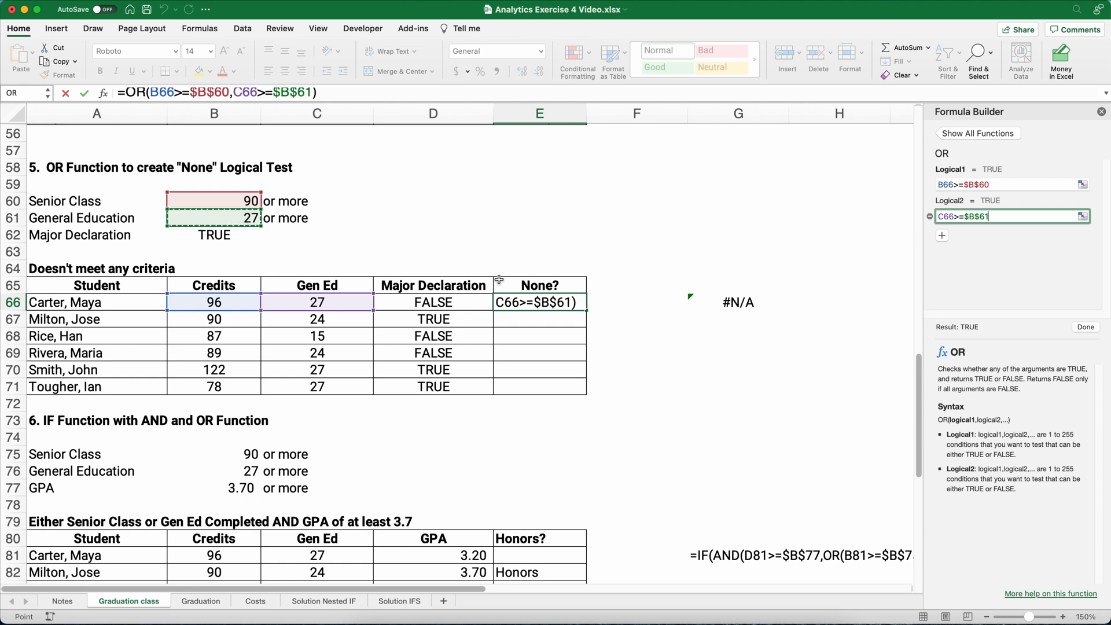
click(942, 236)
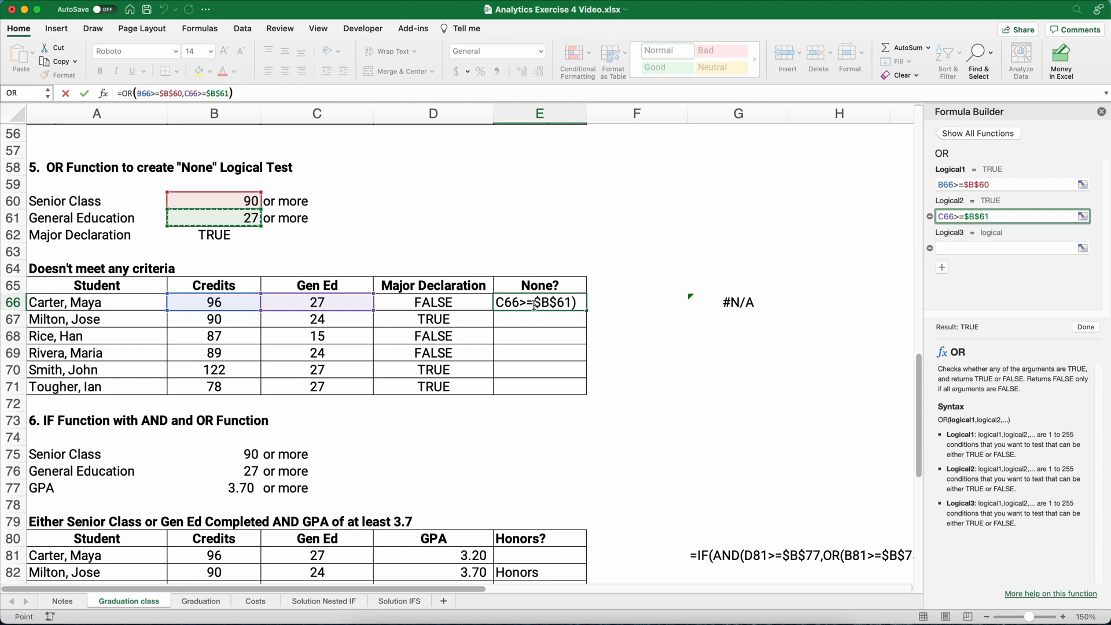
text(+D66)
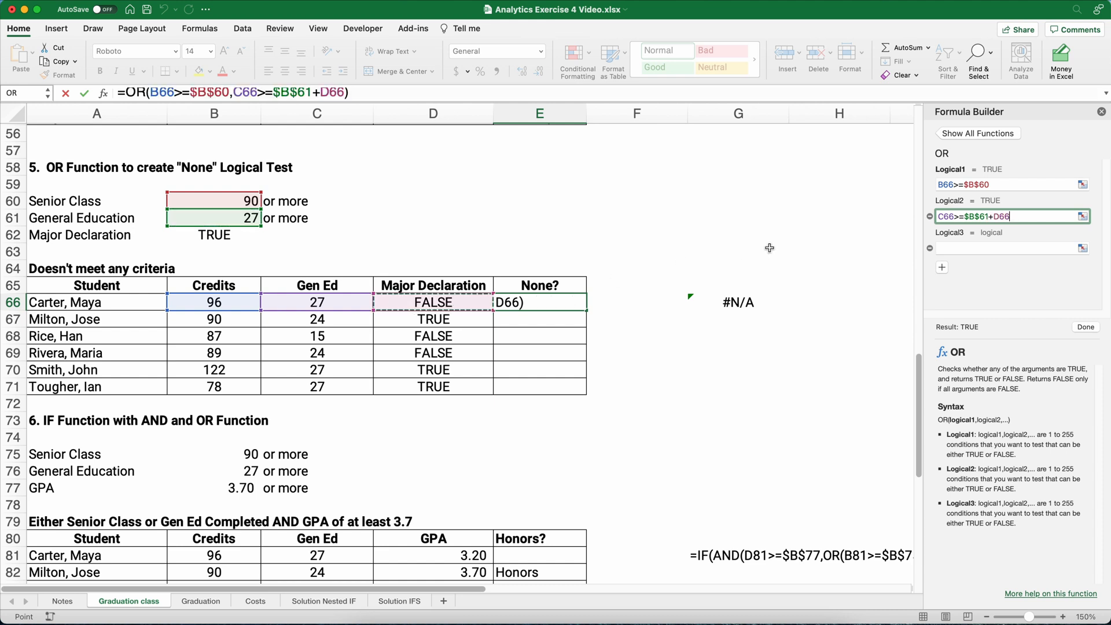
key(BackSpace)
key(BackSpace)
key(BackSpace)
key(BackSpace)
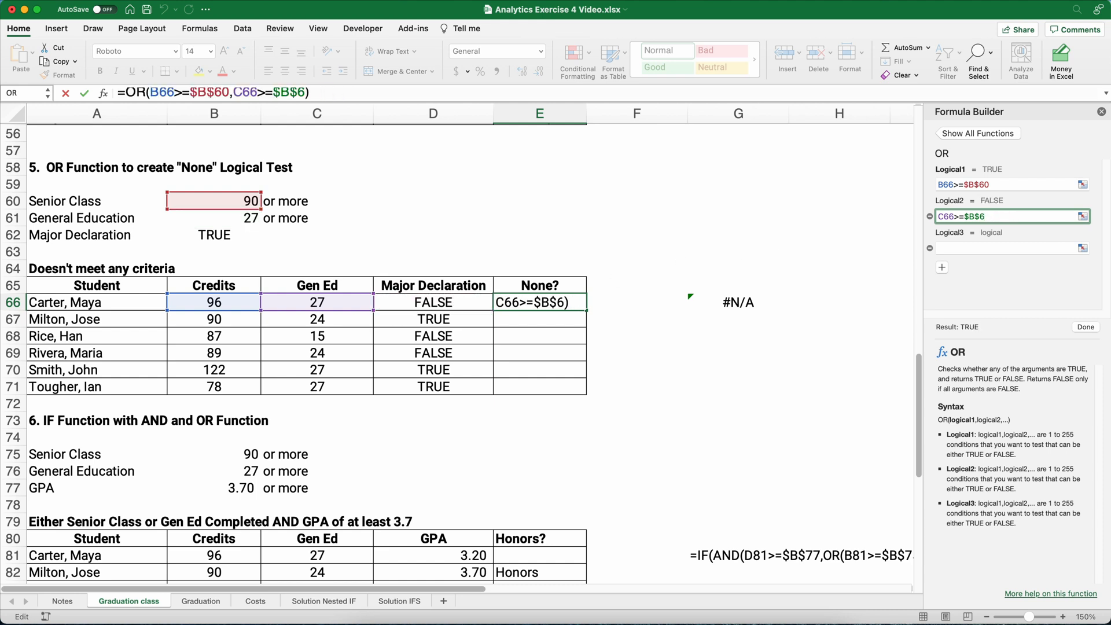
text(1)
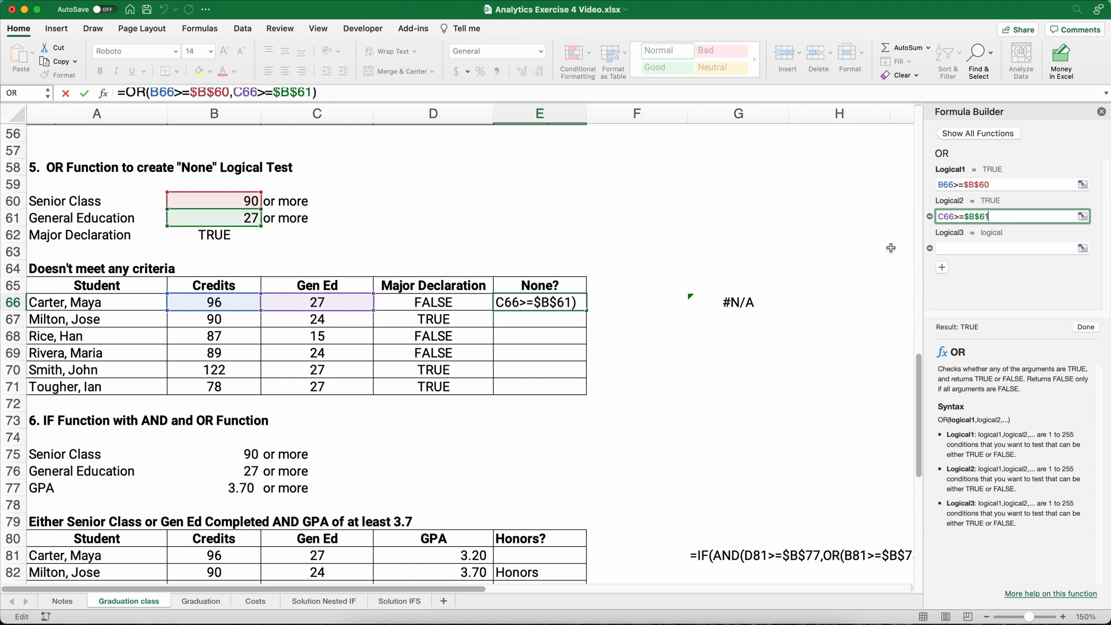
Set the OR function's third logical test to D66, complete the formula, and fill it down through E71
click(953, 249)
click(440, 301)
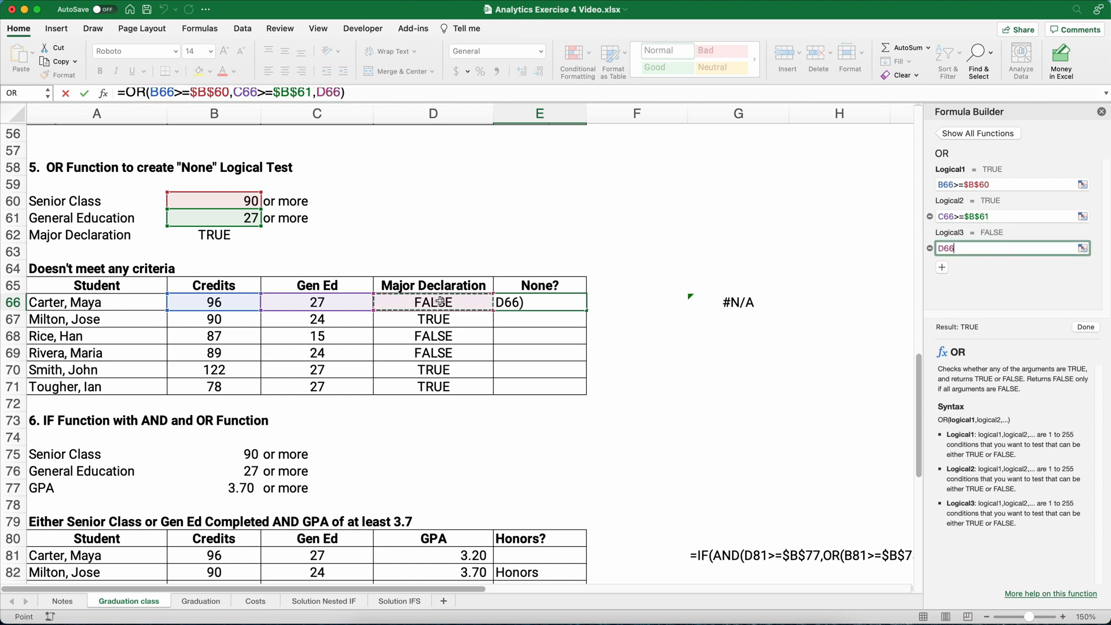
click(1086, 328)
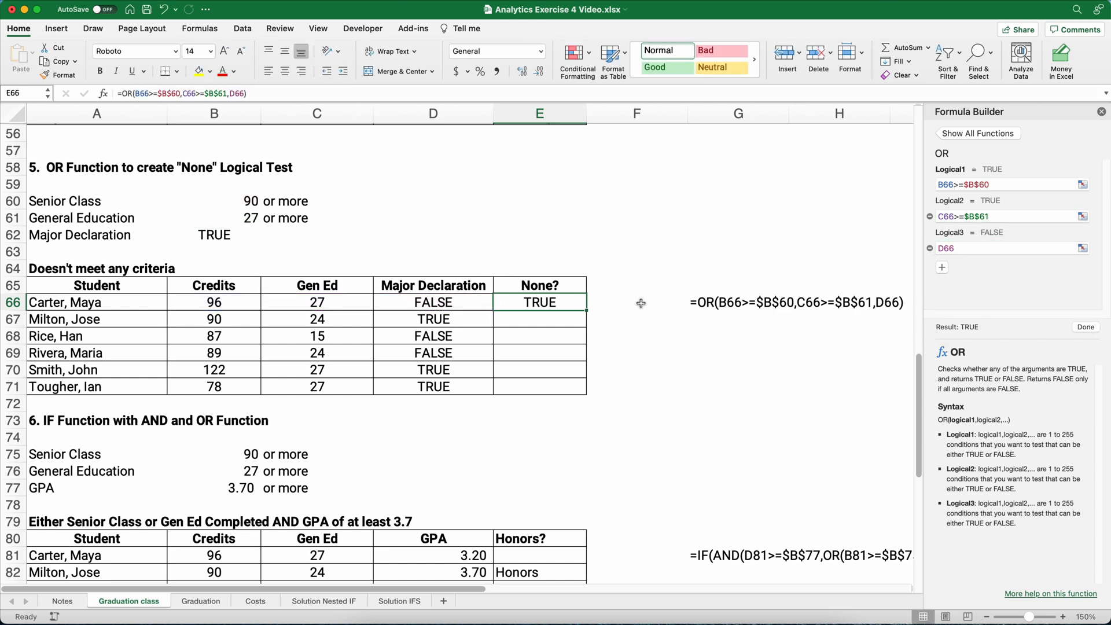
drag(587, 311, 582, 391)
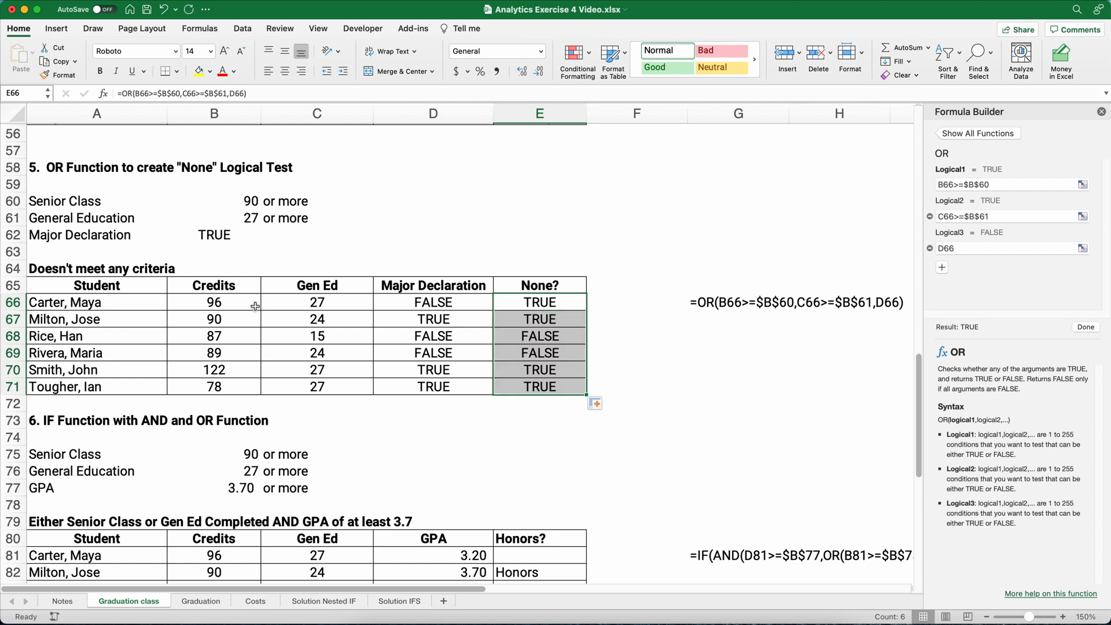
Compare the criteria values in rows 66–69 and 71 with their OR results, inspect the formula in E71, and close the Formula Builder
drag(205, 303, 399, 309)
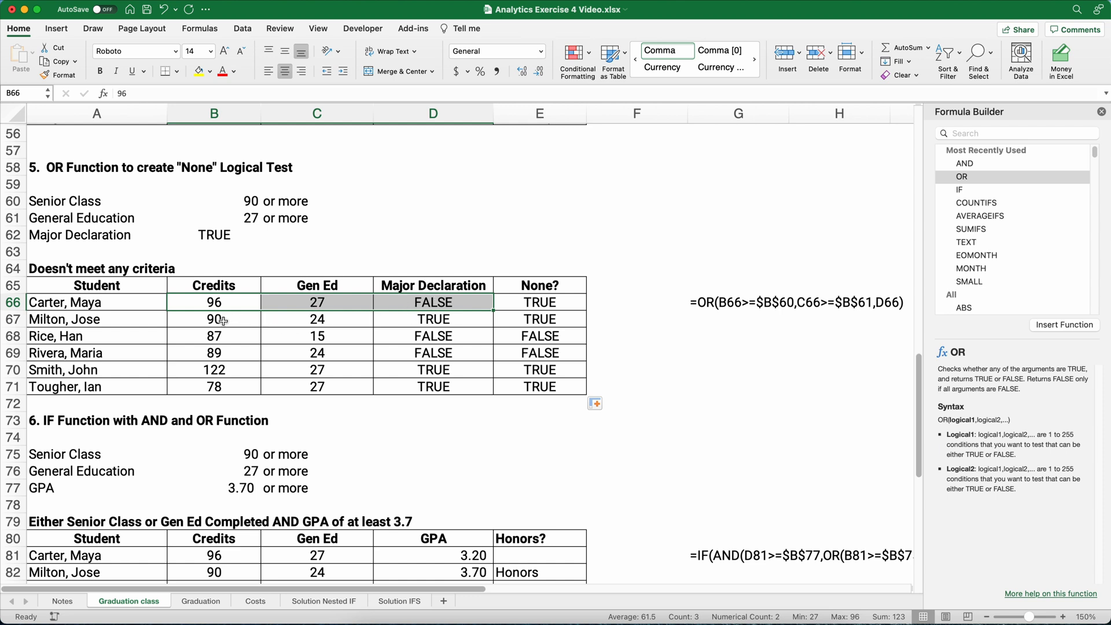
drag(223, 322, 405, 327)
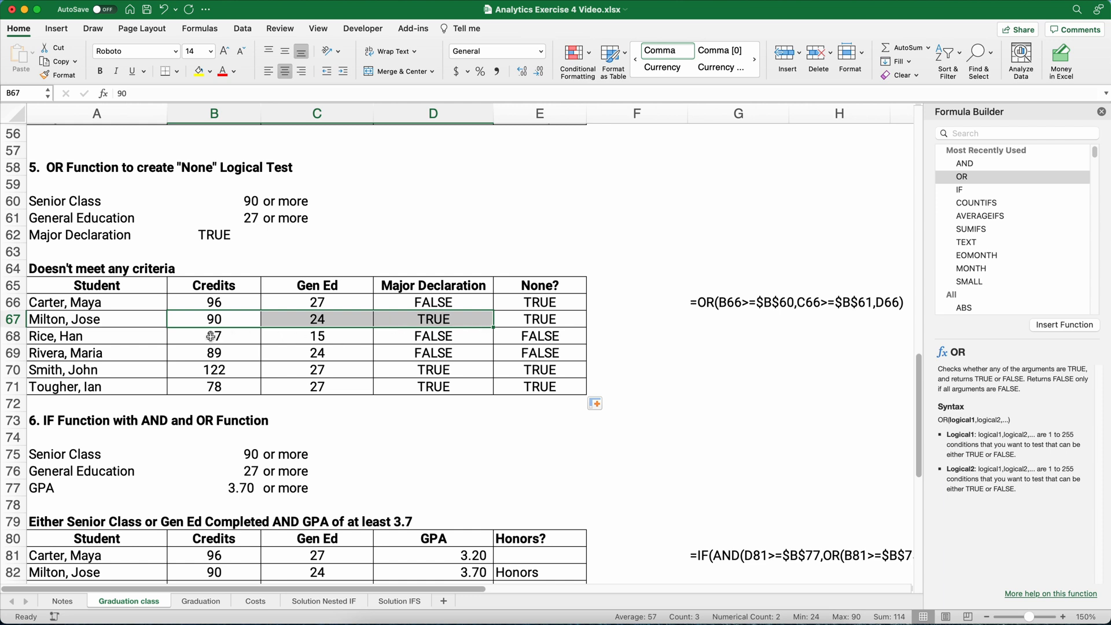
drag(198, 337, 422, 340)
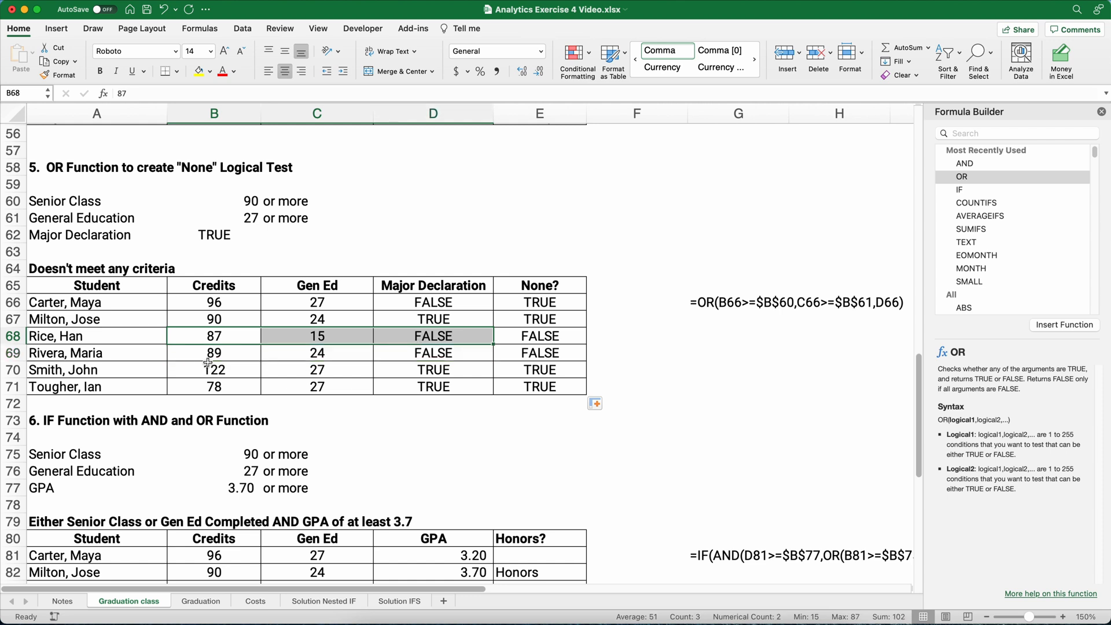
drag(206, 354, 452, 353)
drag(197, 388, 511, 386)
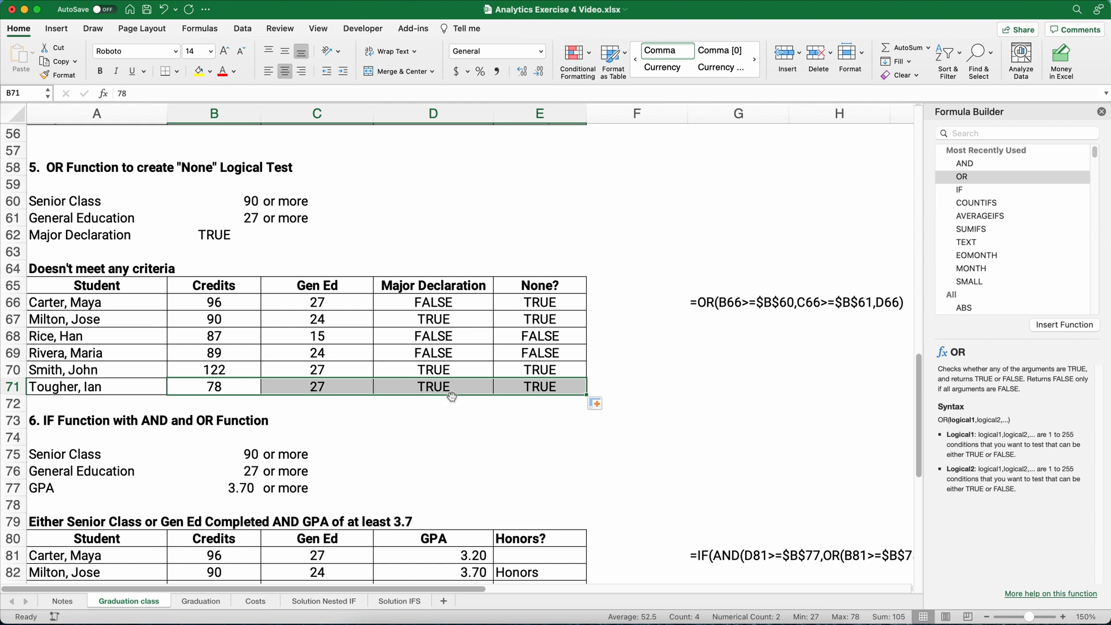
click(530, 389)
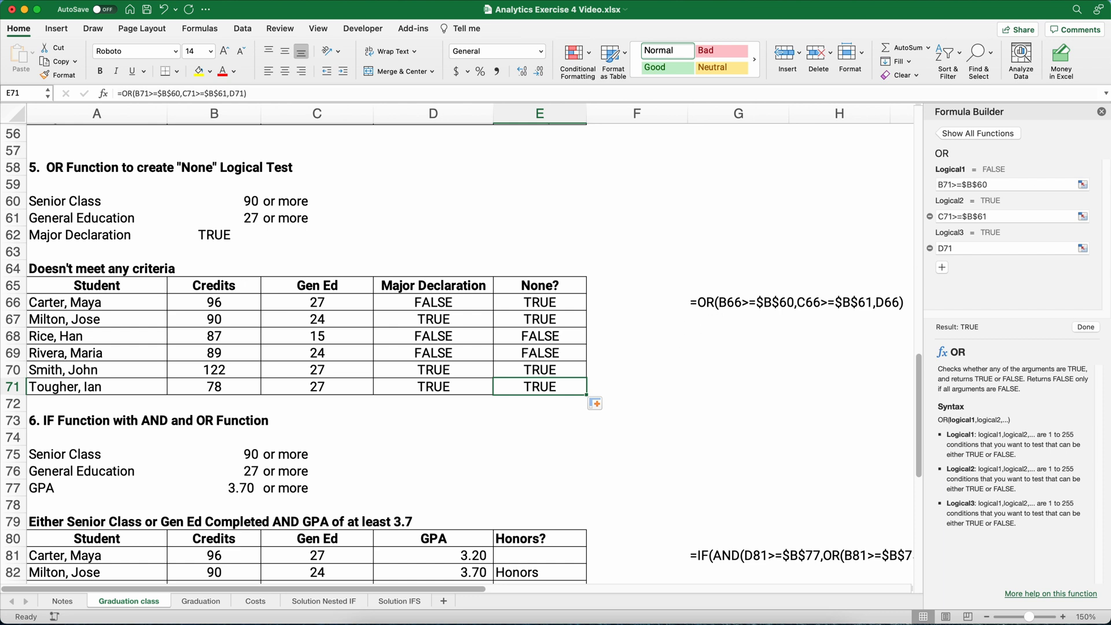
click(1102, 113)
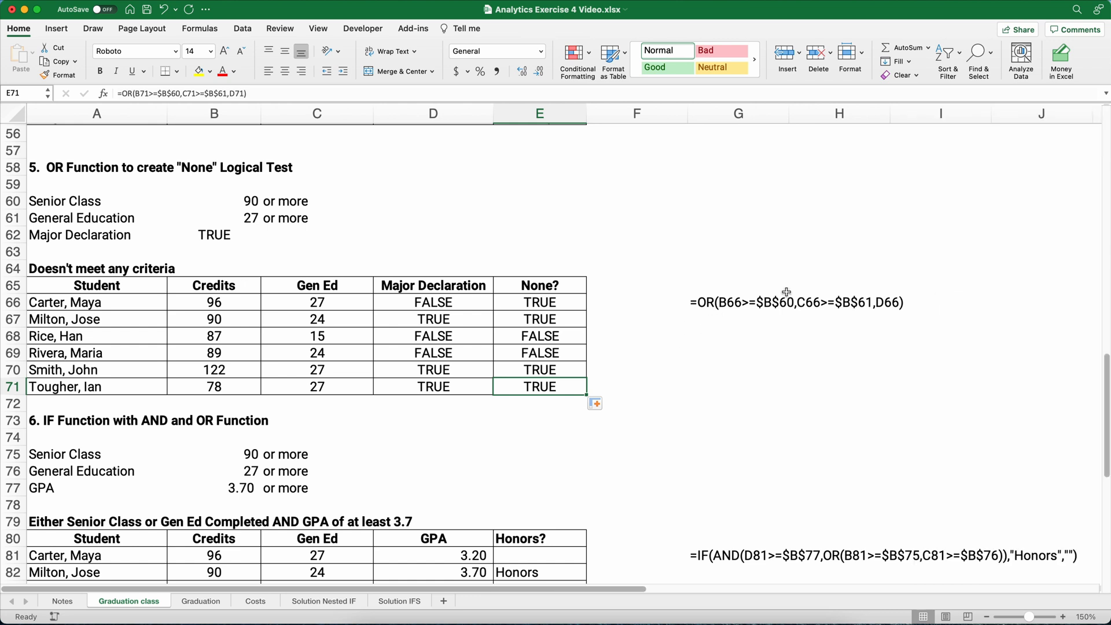
Wrap the OR formula in E66 in an IF function so that OR serves as the logical test
click(527, 303)
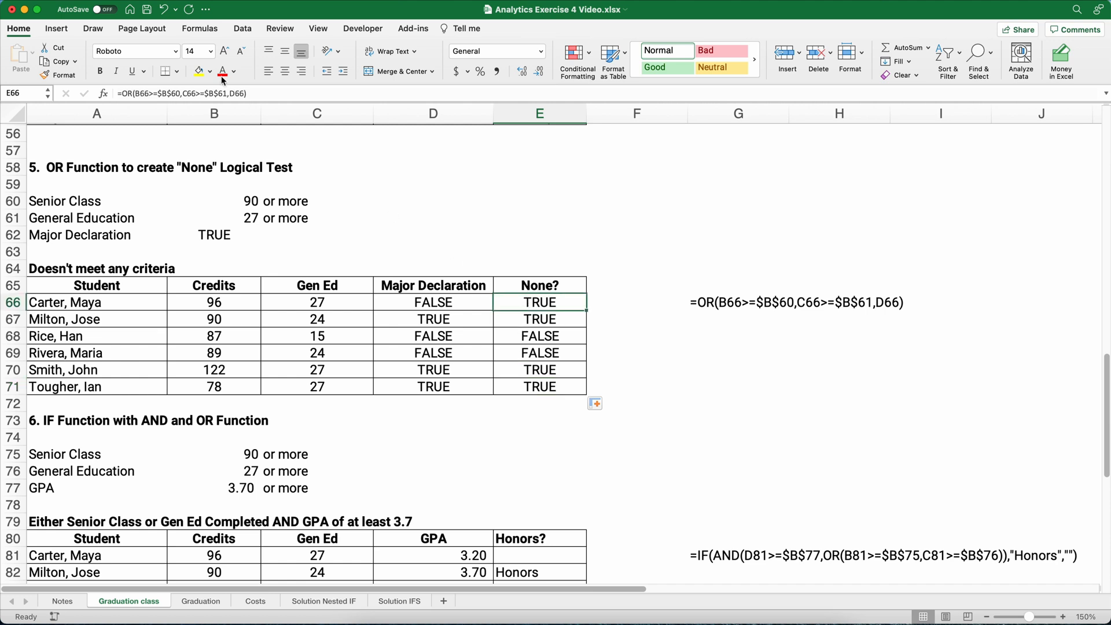
click(125, 94)
text(IF)
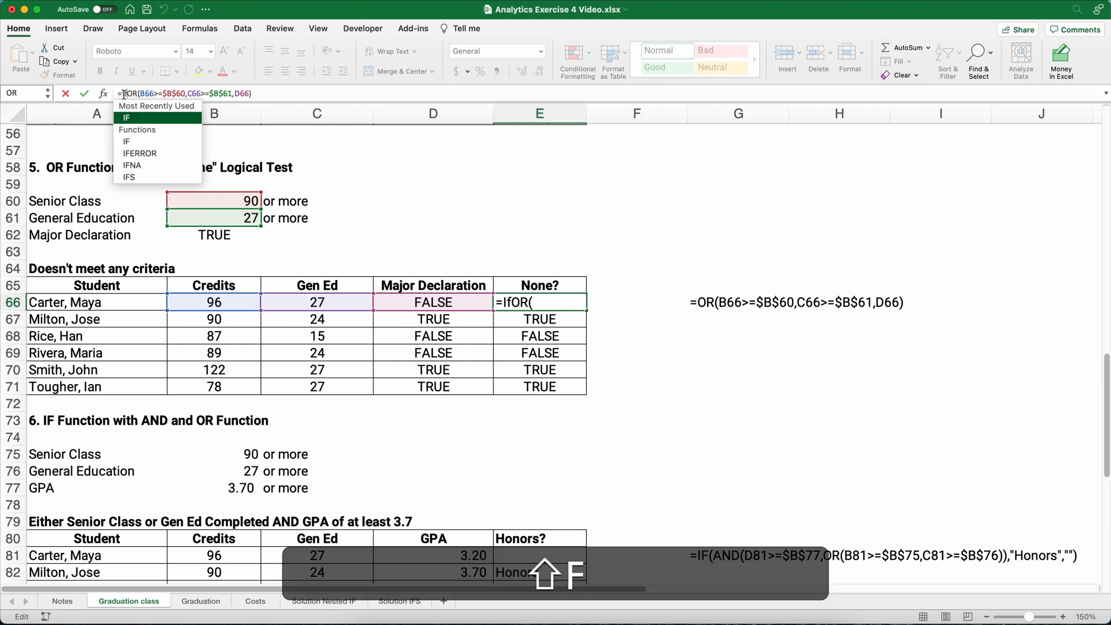
text(()
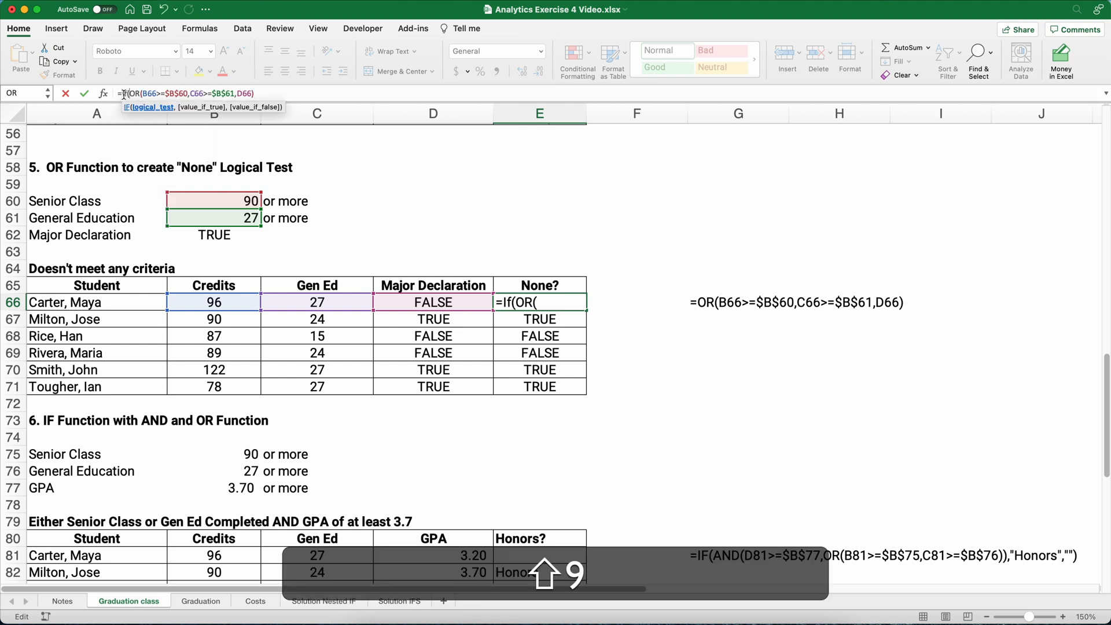
click(266, 95)
text())
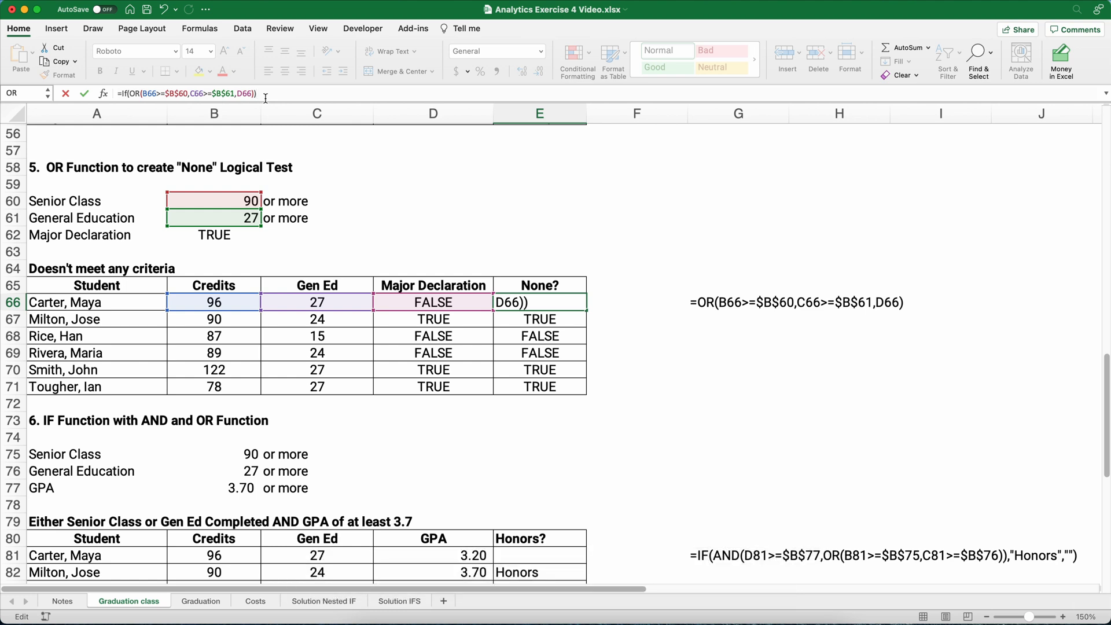
key(BackSpace)
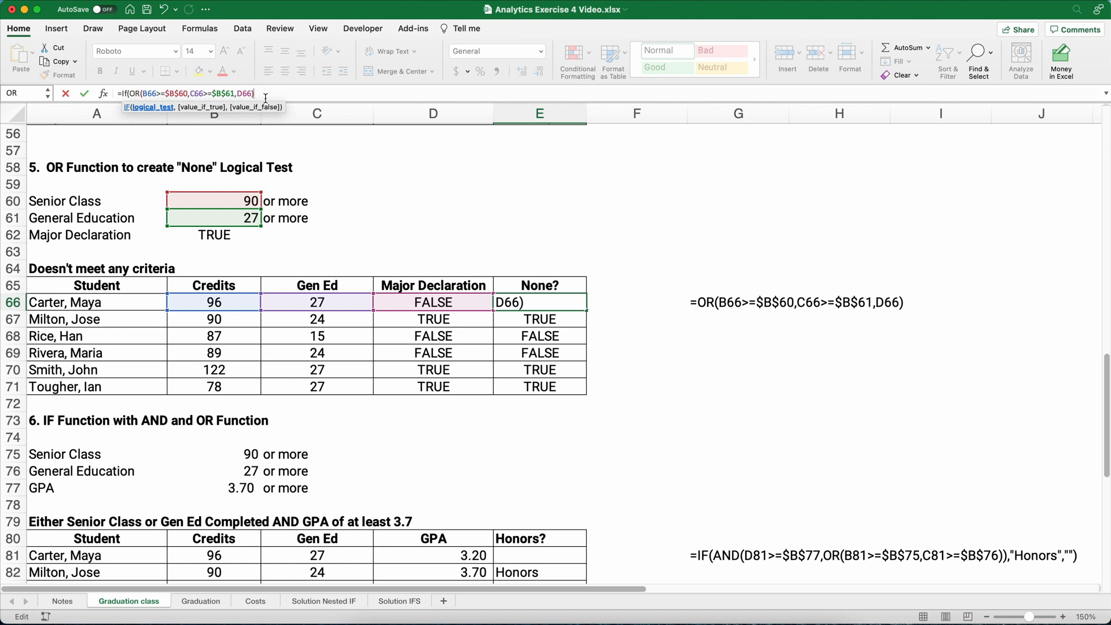
Complete E66's IF formula with empty text for true and "None" for false, and fill it down through E71
text(,)
text(")
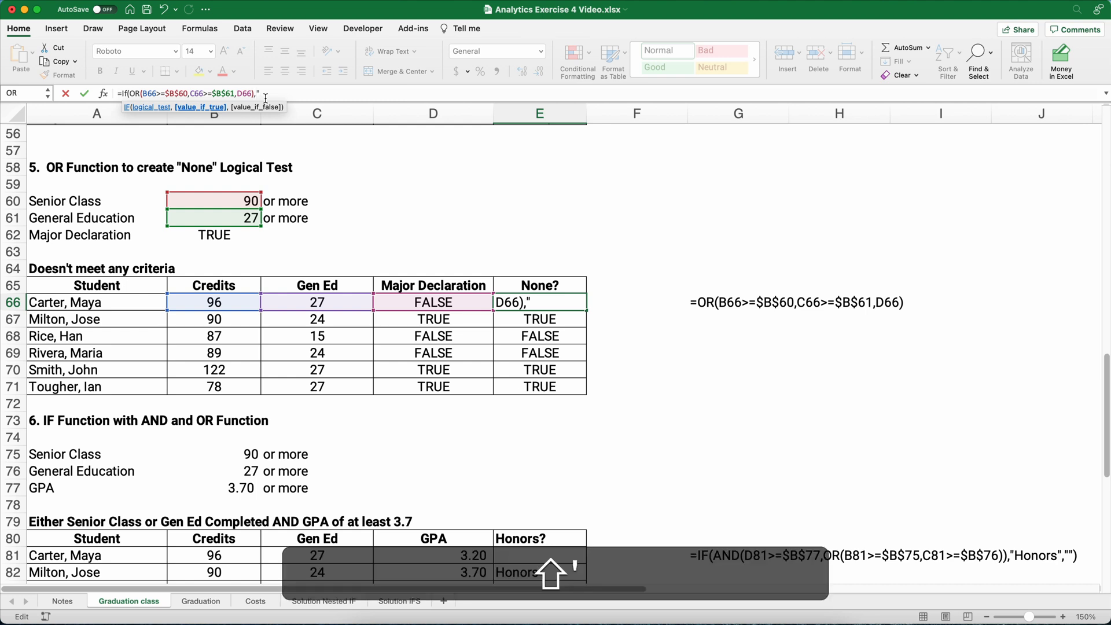
text(",)
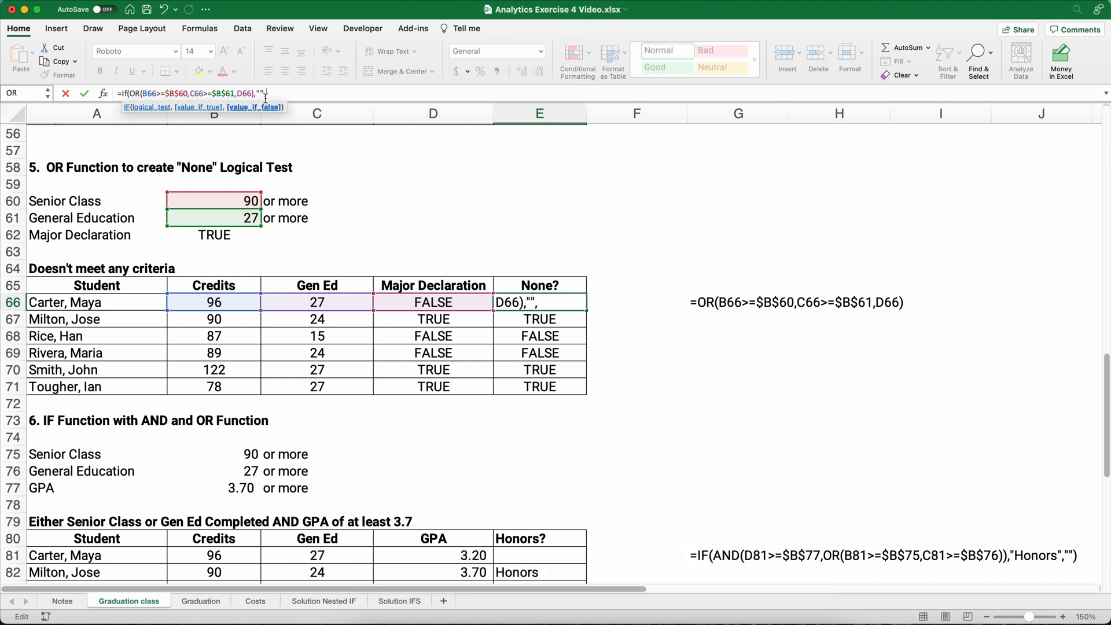
text(")
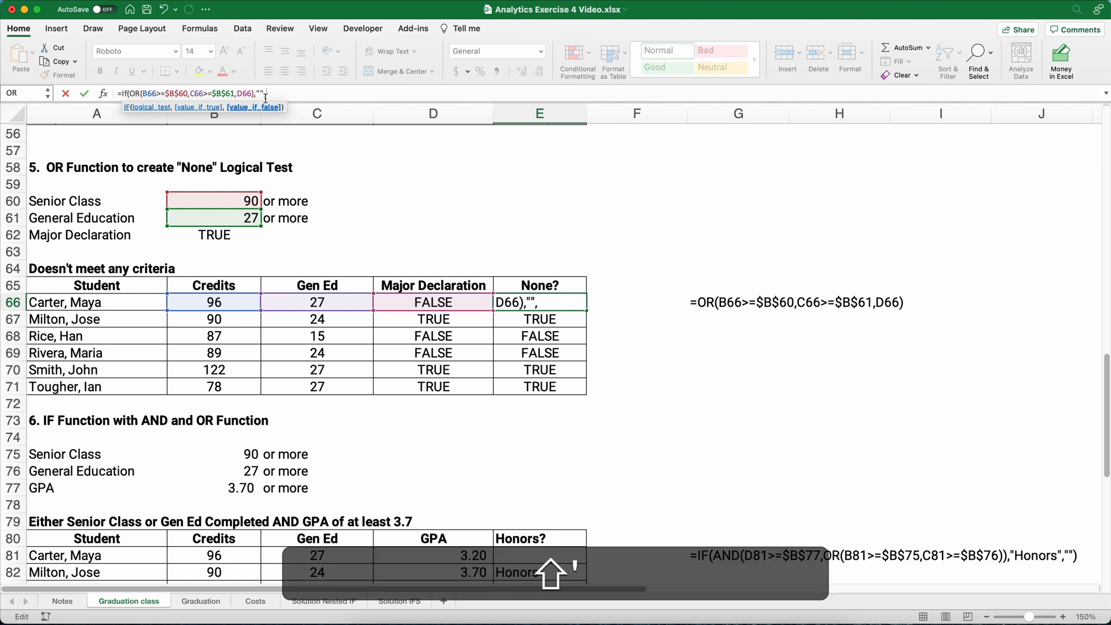
text(None)
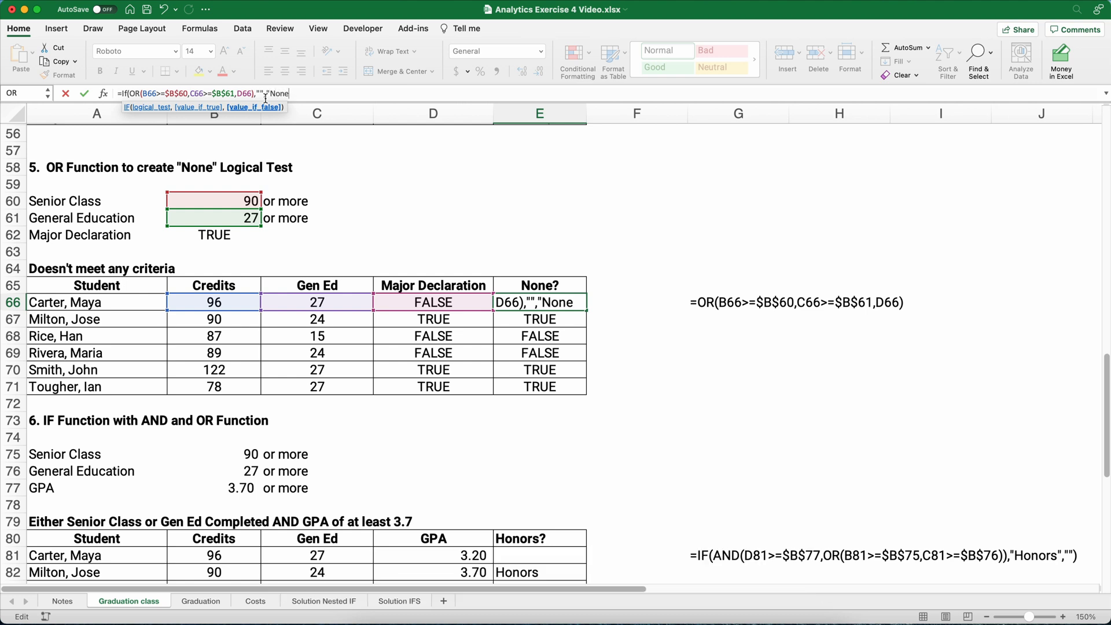
text("))
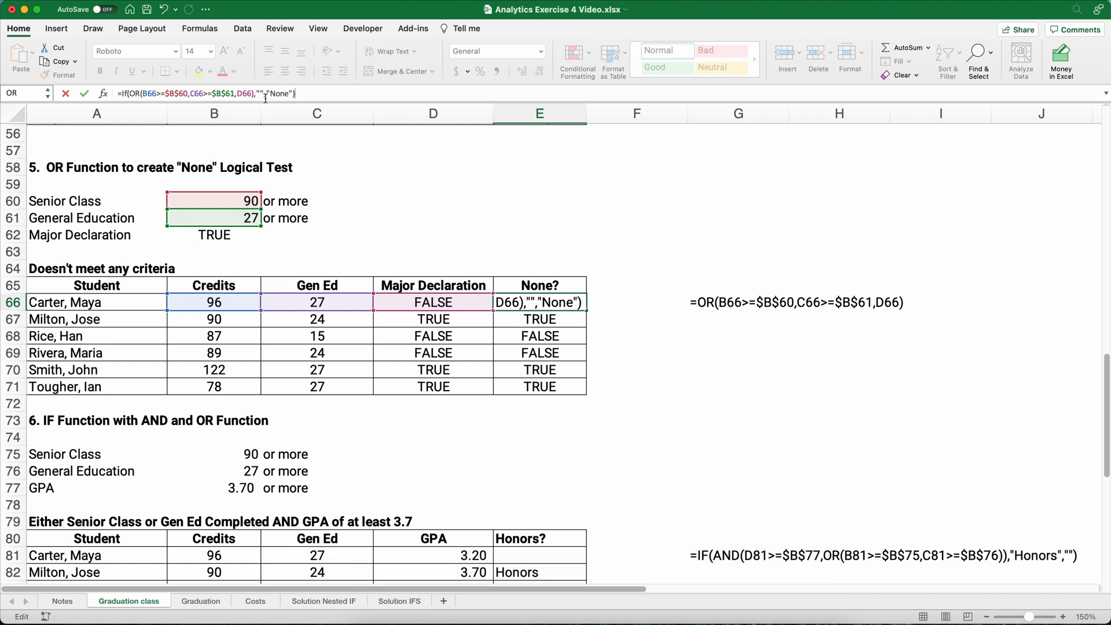
key(Return)
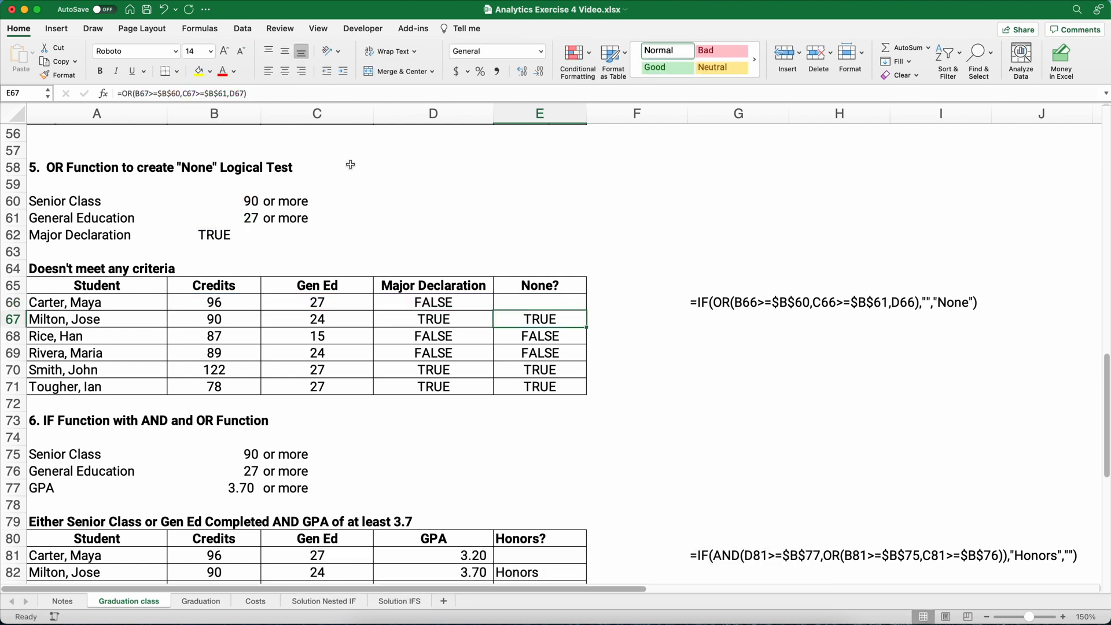
click(543, 303)
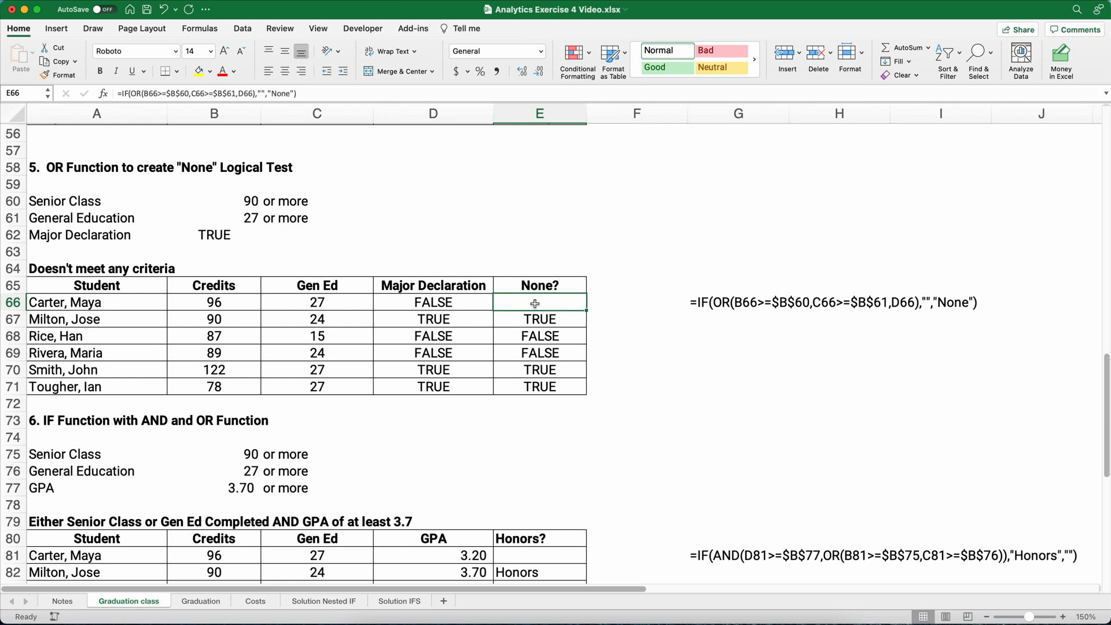
drag(587, 311, 587, 390)
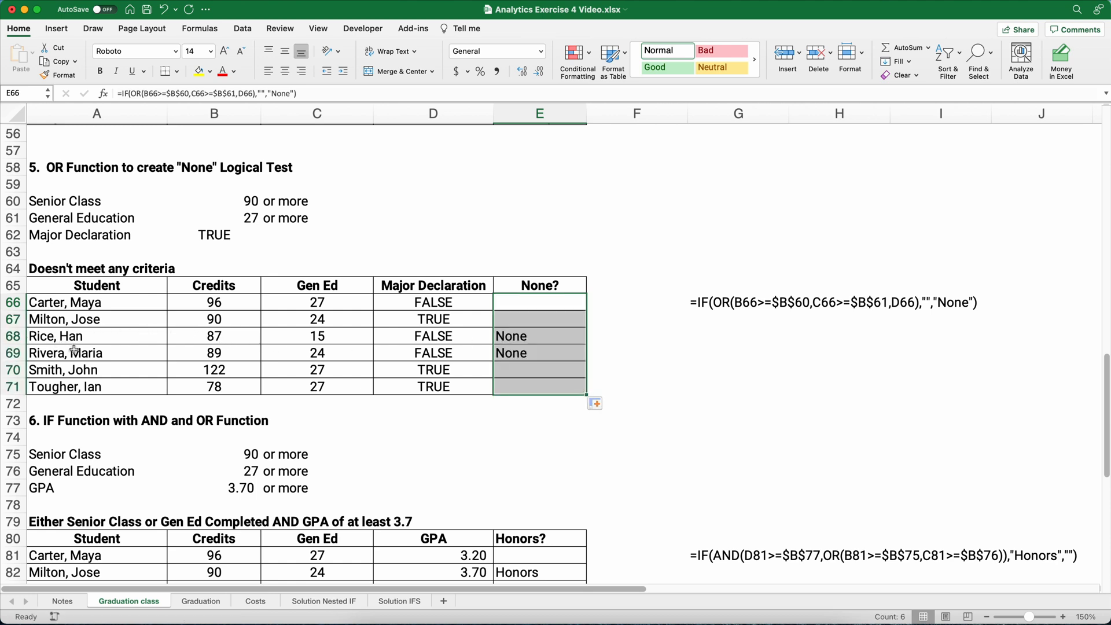
Review the None? results in rows 66, 68 and 69, and examine the Senior Class, General Education and GPA criteria in section 6
drag(523, 337, 528, 351)
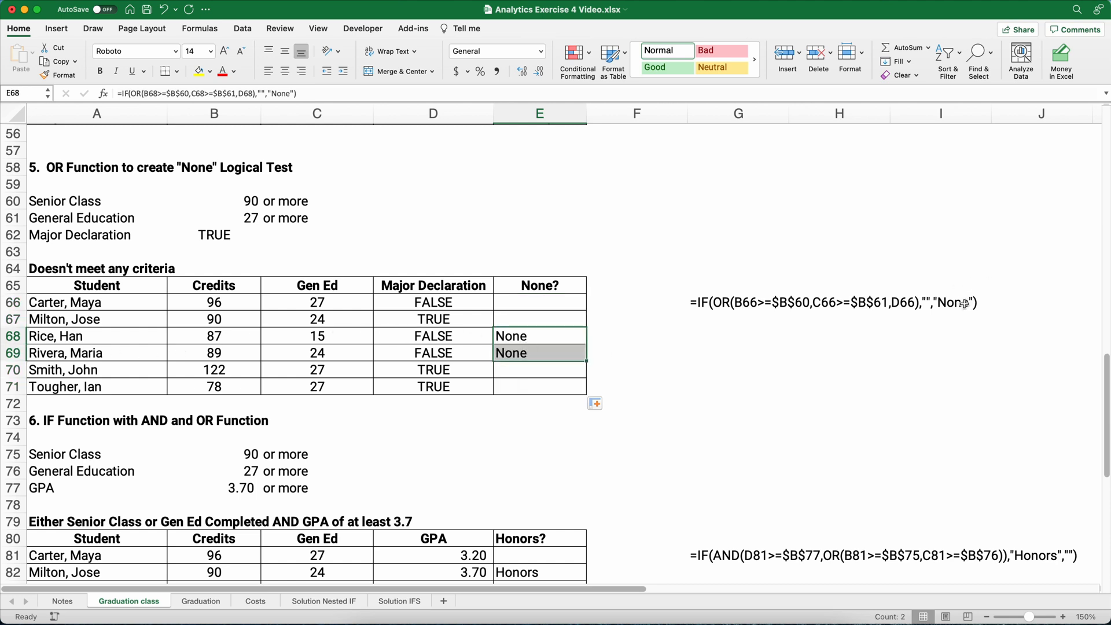
click(543, 304)
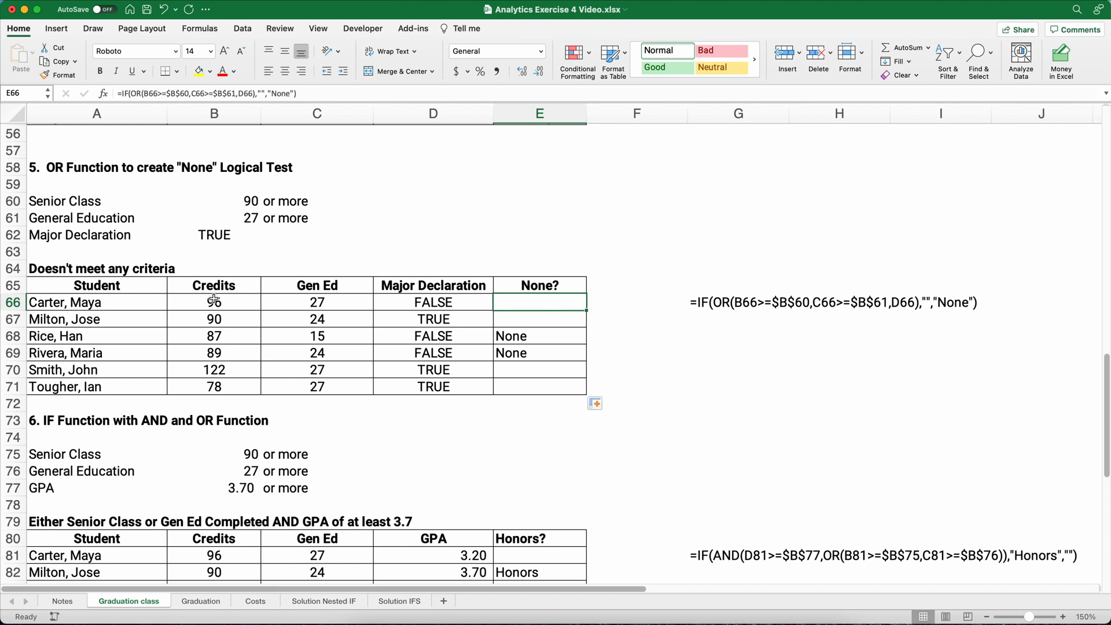
drag(214, 301, 504, 307)
scroll(110, 221, down, 5)
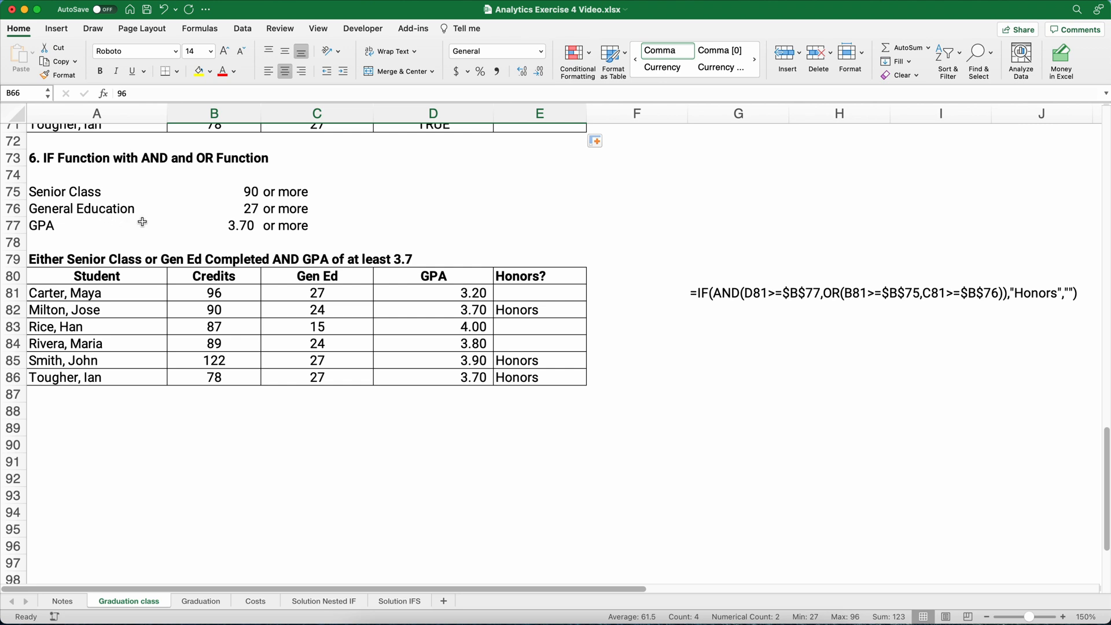
drag(37, 194, 279, 208)
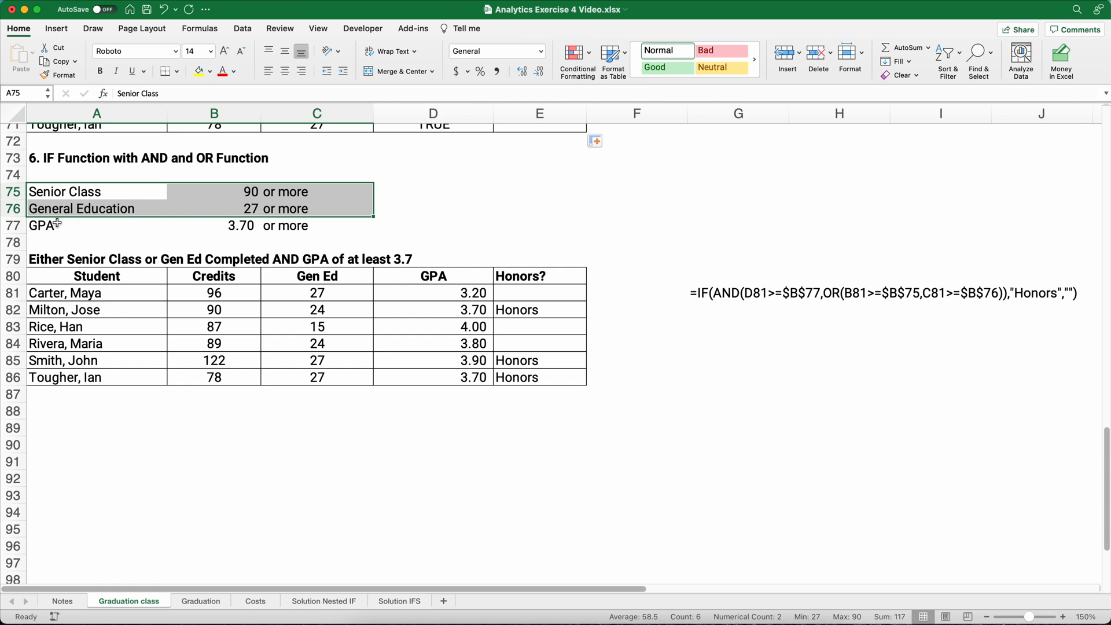
drag(33, 226, 295, 228)
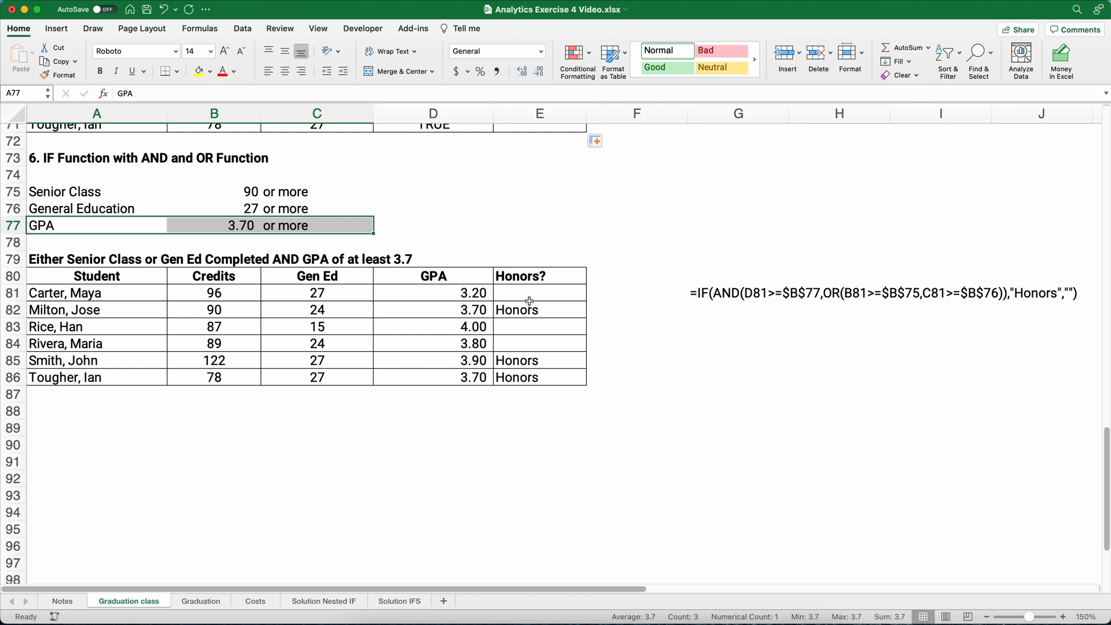
Clear the existing formulas from the Honors? column, E81:E86
drag(515, 290, 521, 373)
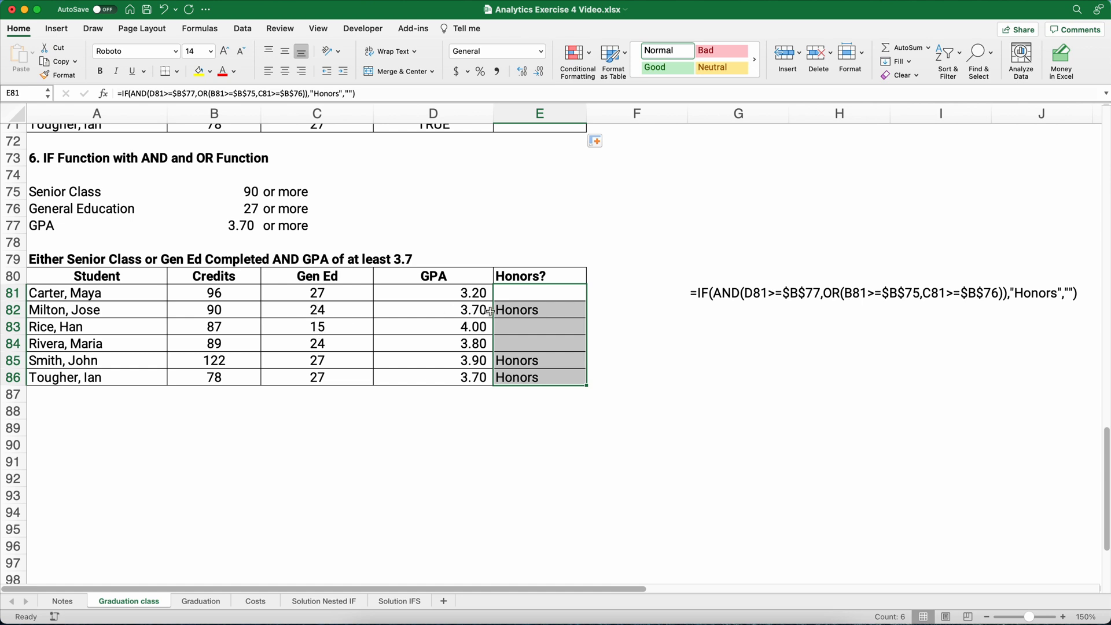
drag(522, 289, 522, 375)
key(Delete)
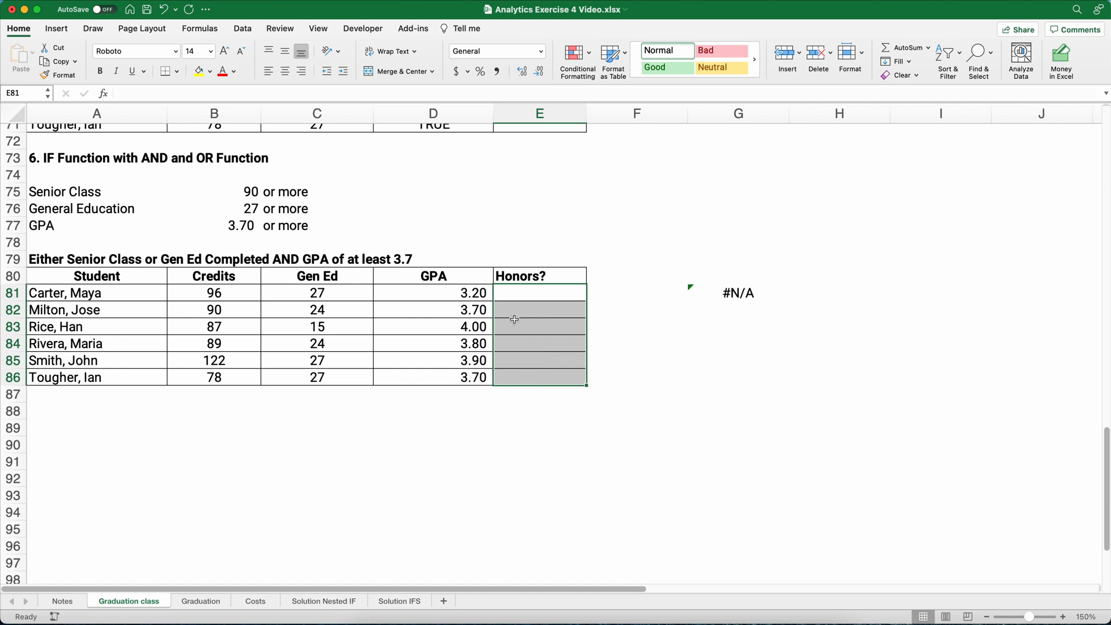
Start an OR function in E81 with B81>=$B$75 as its first condition, using an absolute reference to the Senior Class criterion
click(514, 294)
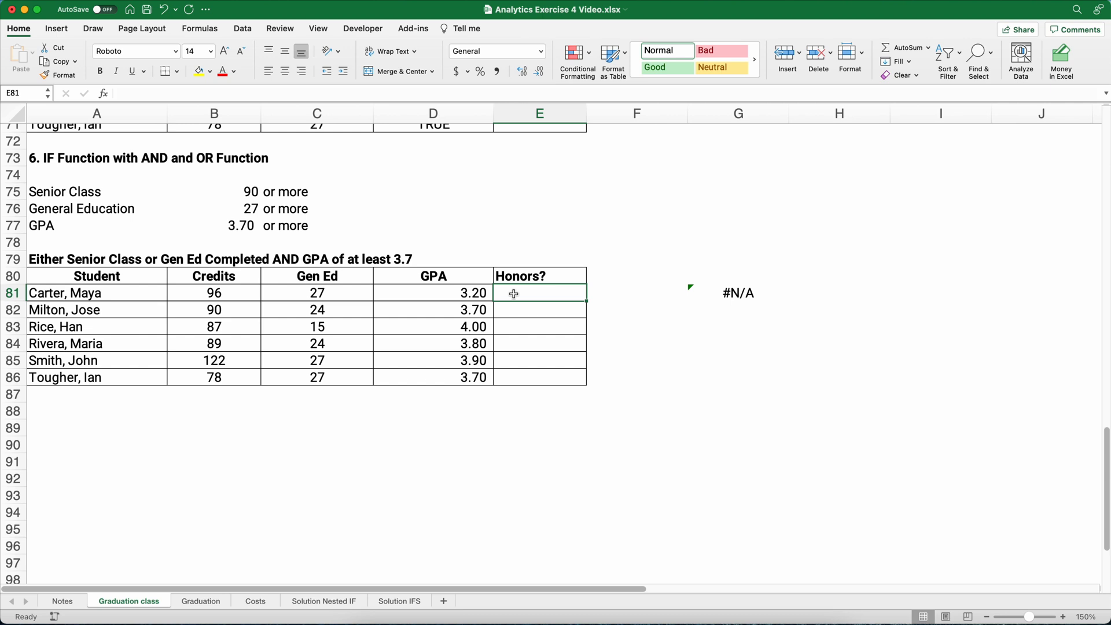
click(104, 94)
click(977, 165)
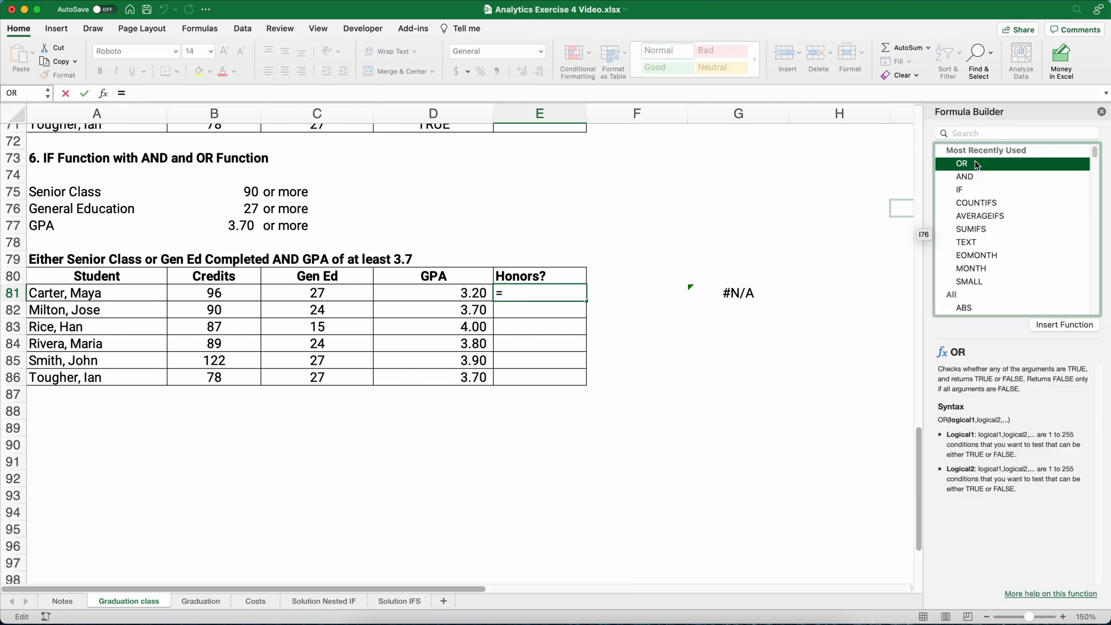
double_click(977, 165)
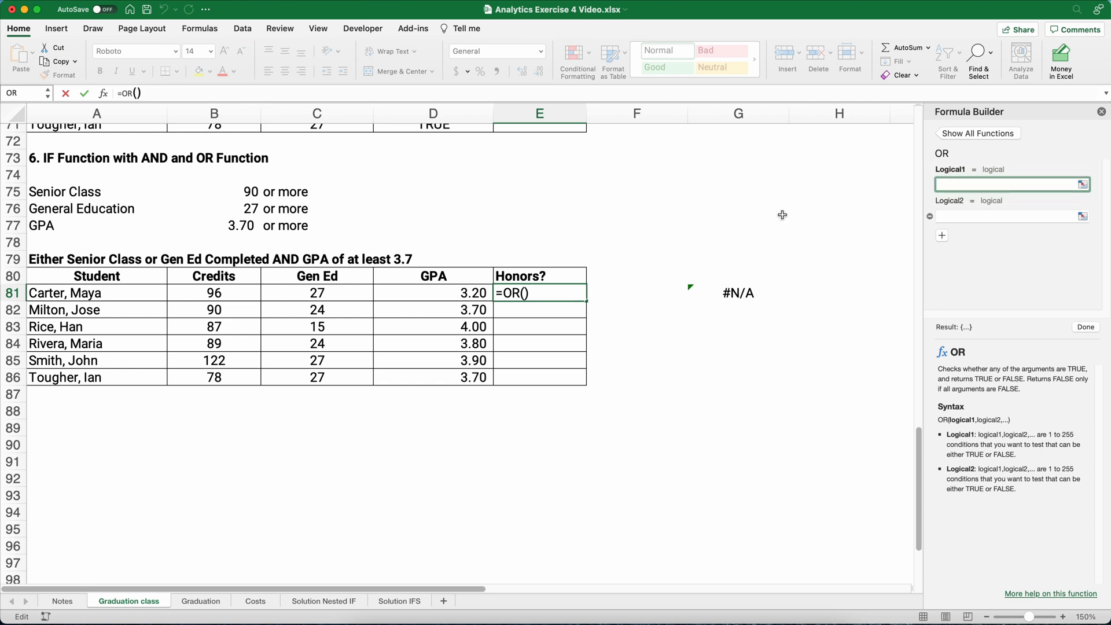
click(212, 292)
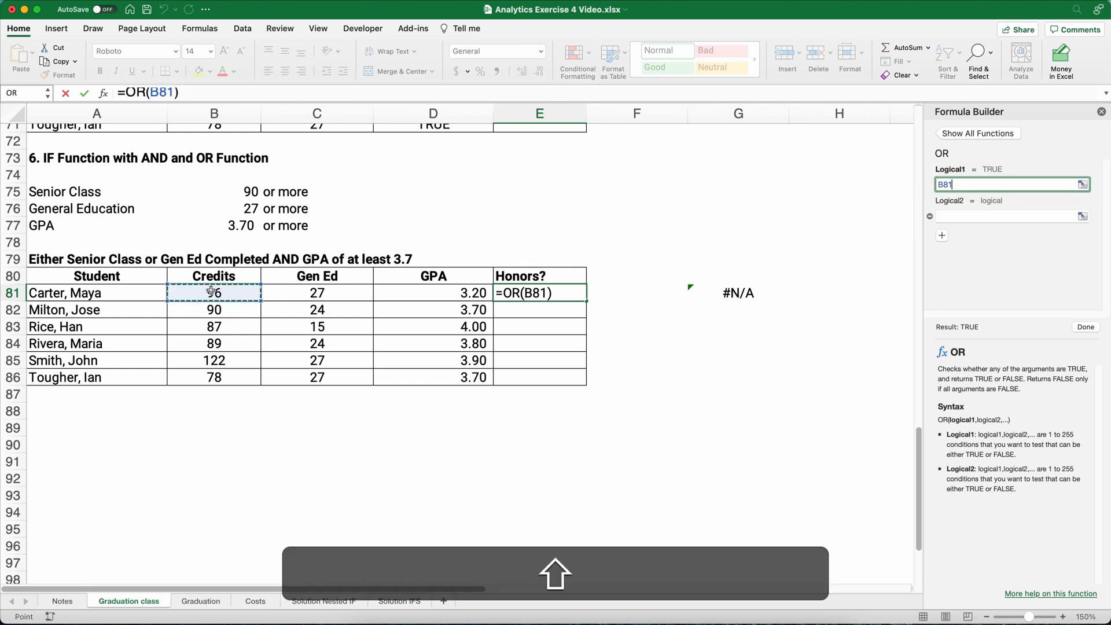
text(>=)
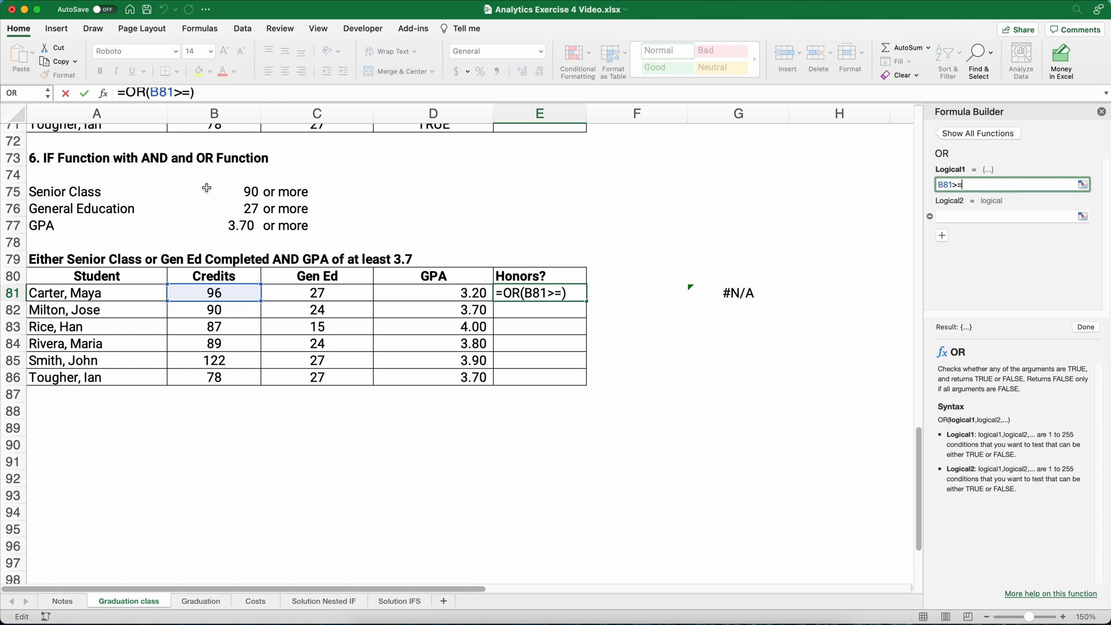
click(238, 188)
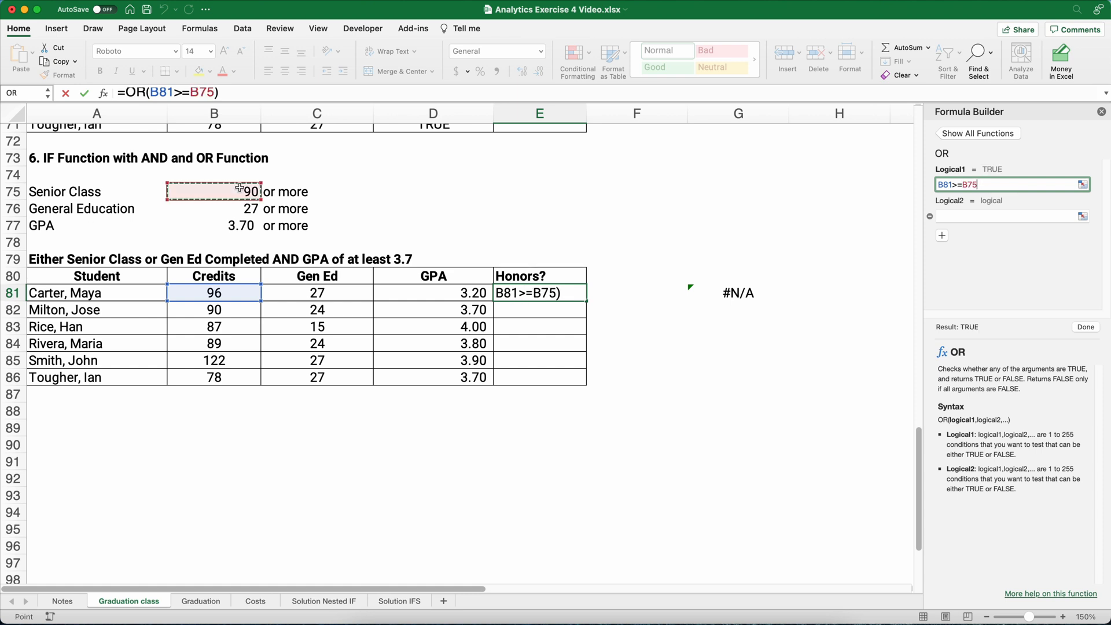
key(F4)
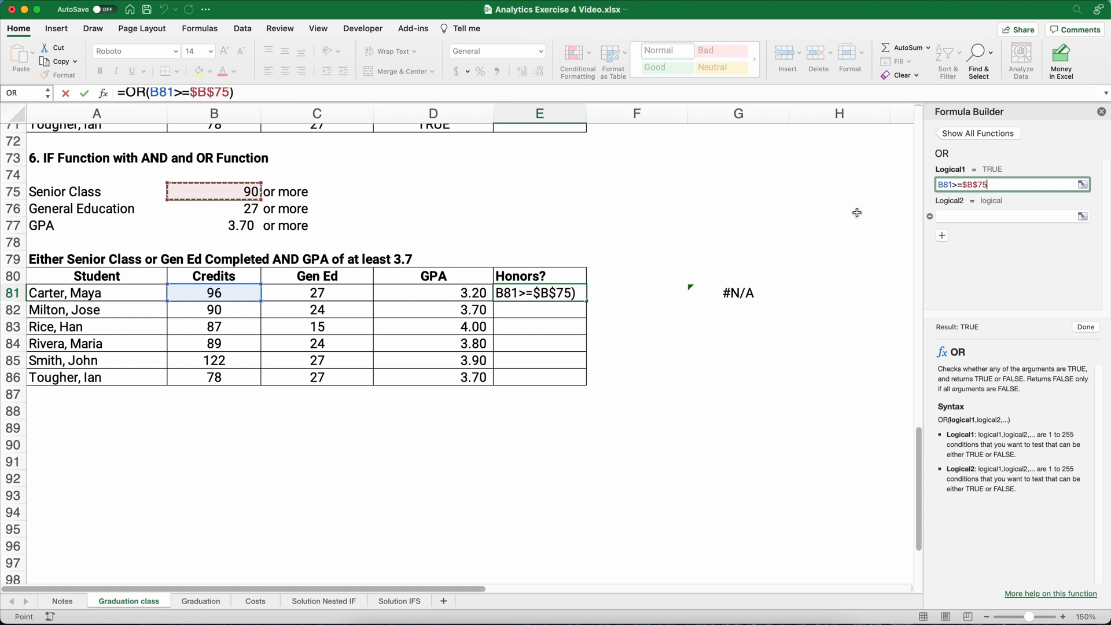
Add C81>=$B$76 as the OR function's second condition and fill the formula down through E86
click(949, 216)
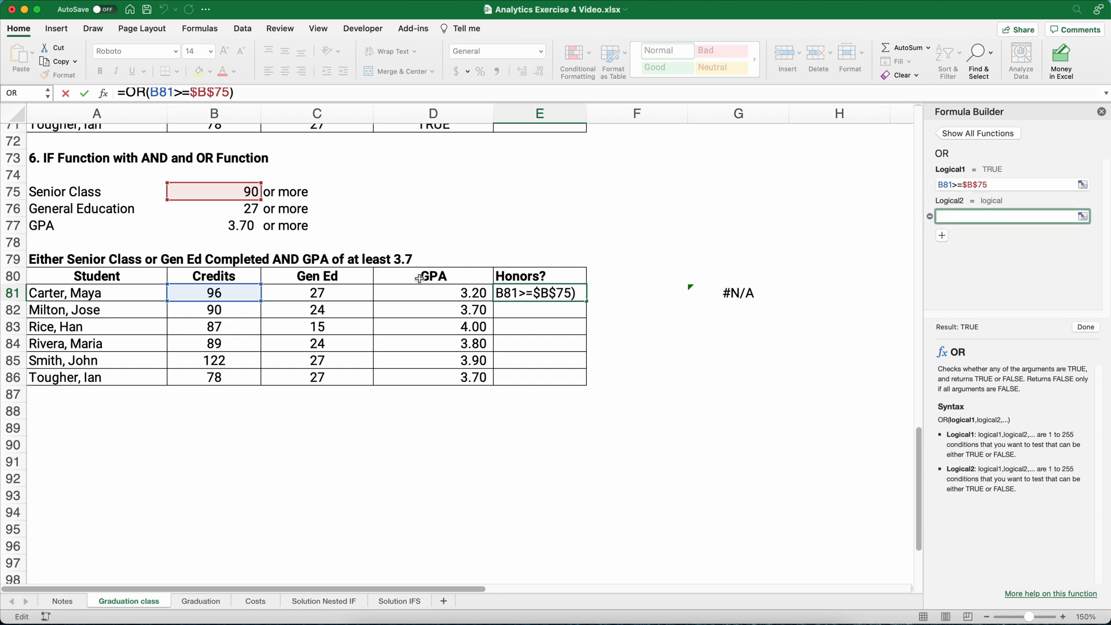
click(319, 293)
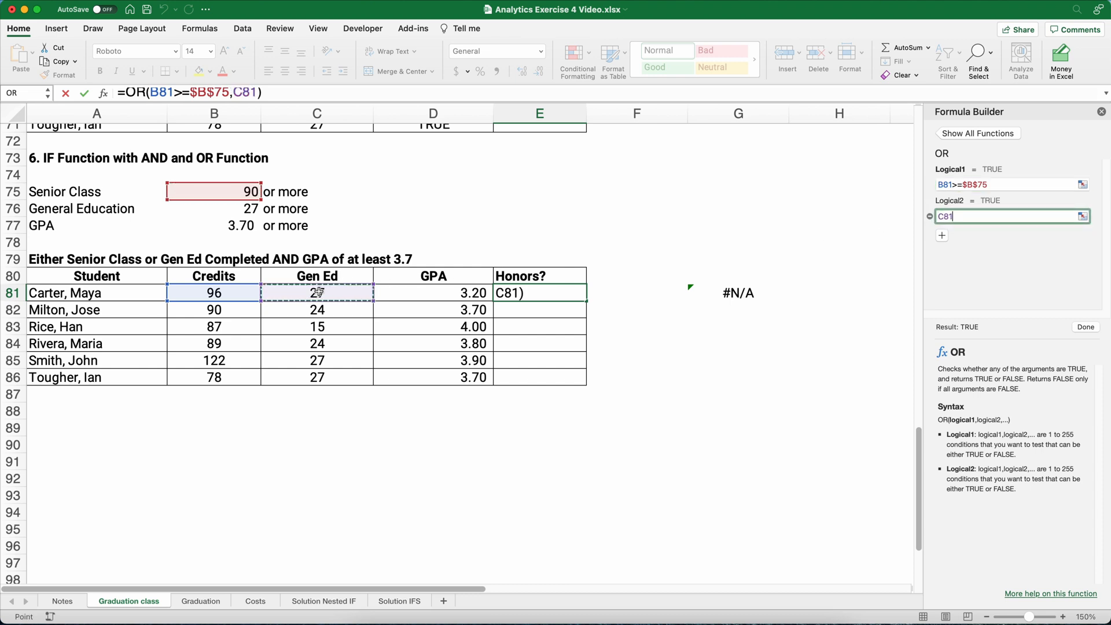
text(>=)
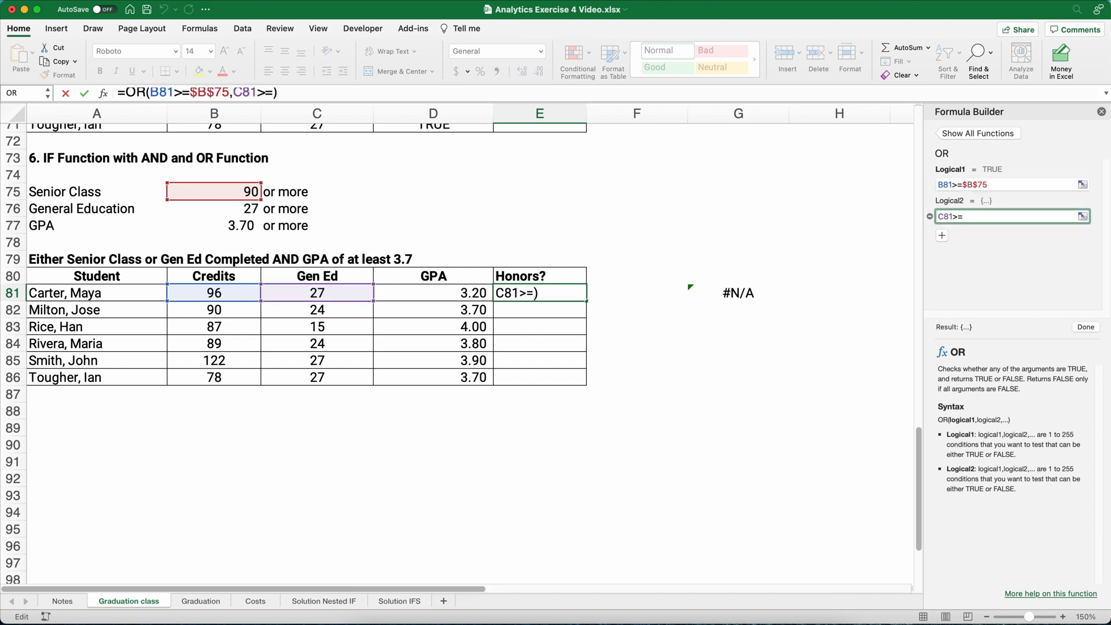
click(215, 210)
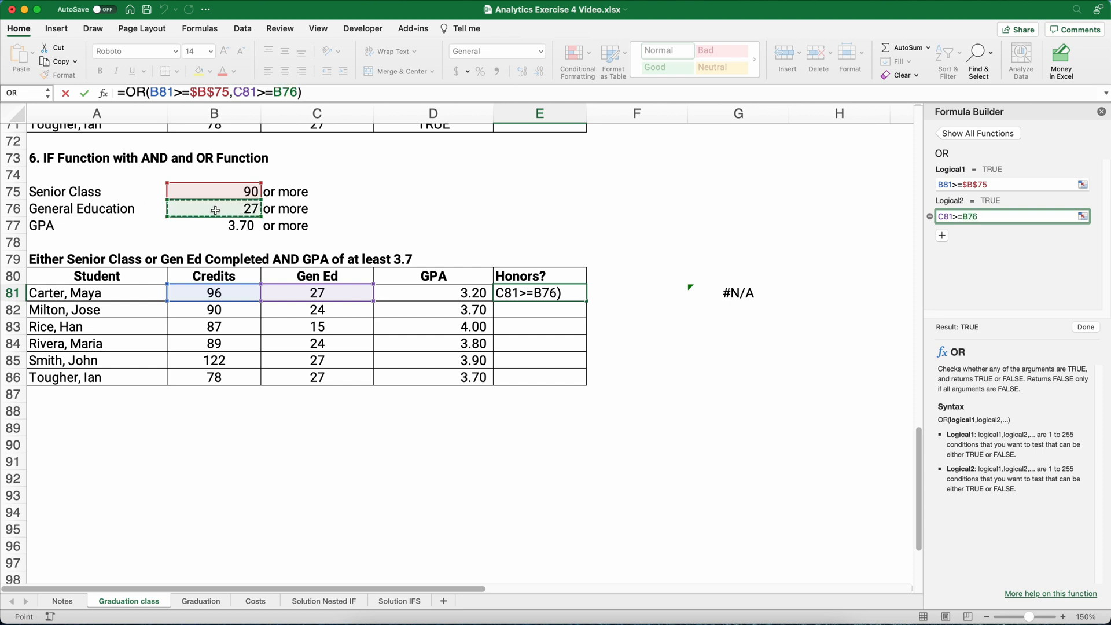
key(super+t)
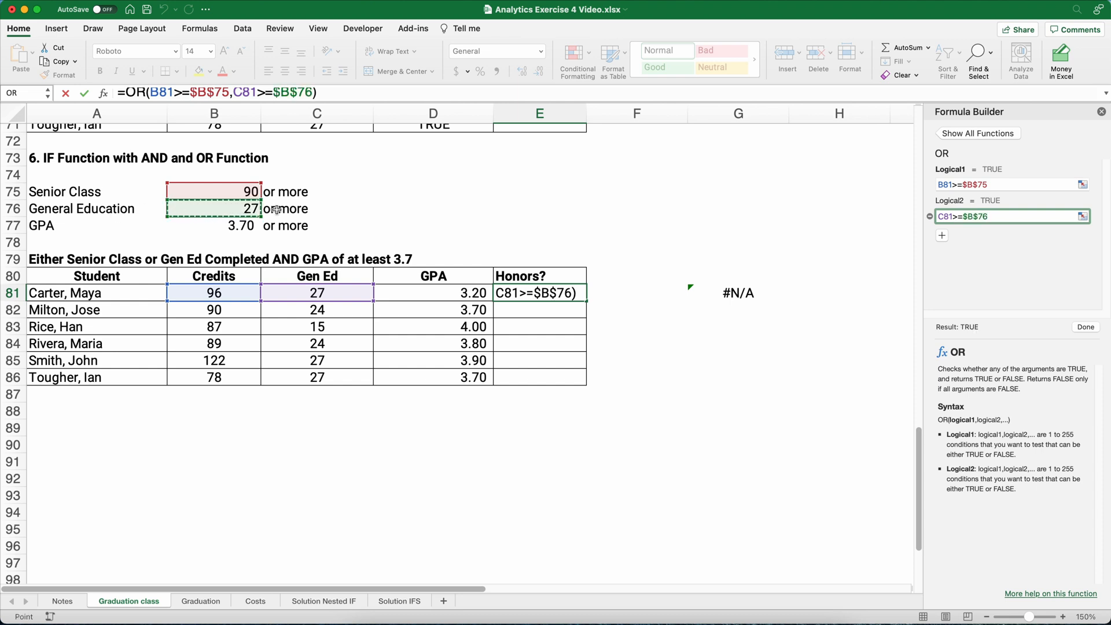
click(1083, 328)
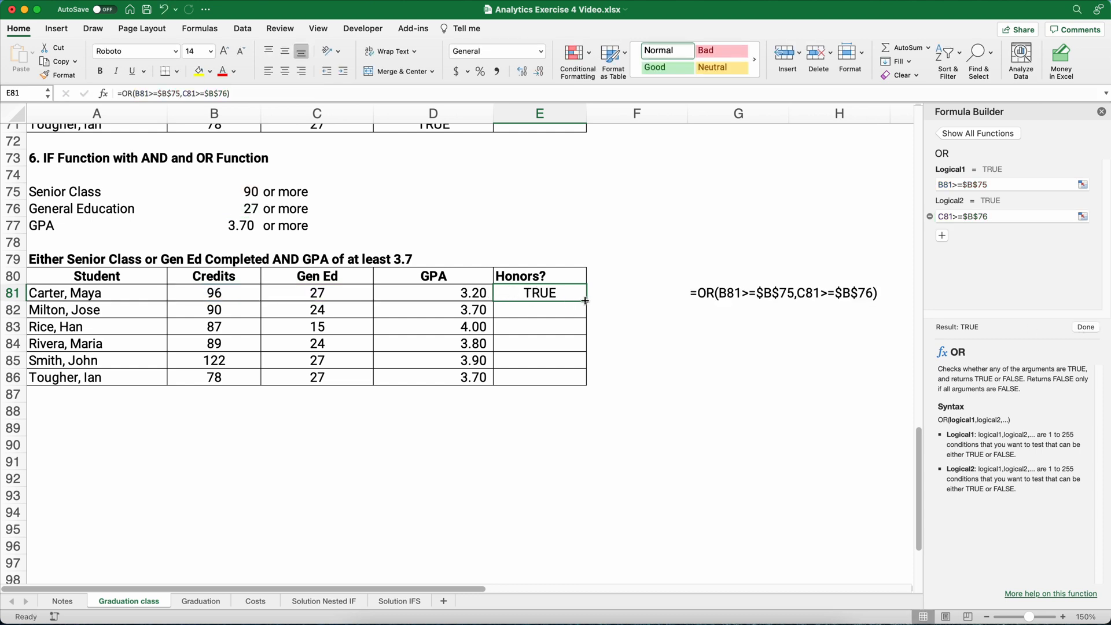
drag(585, 300, 582, 380)
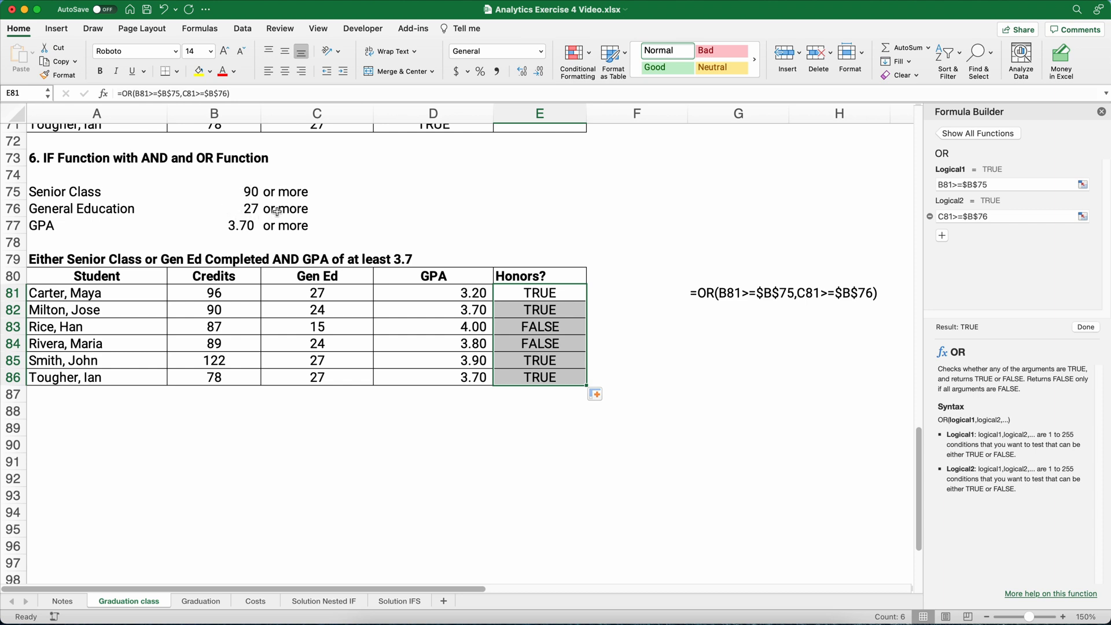
drag(521, 292, 523, 379)
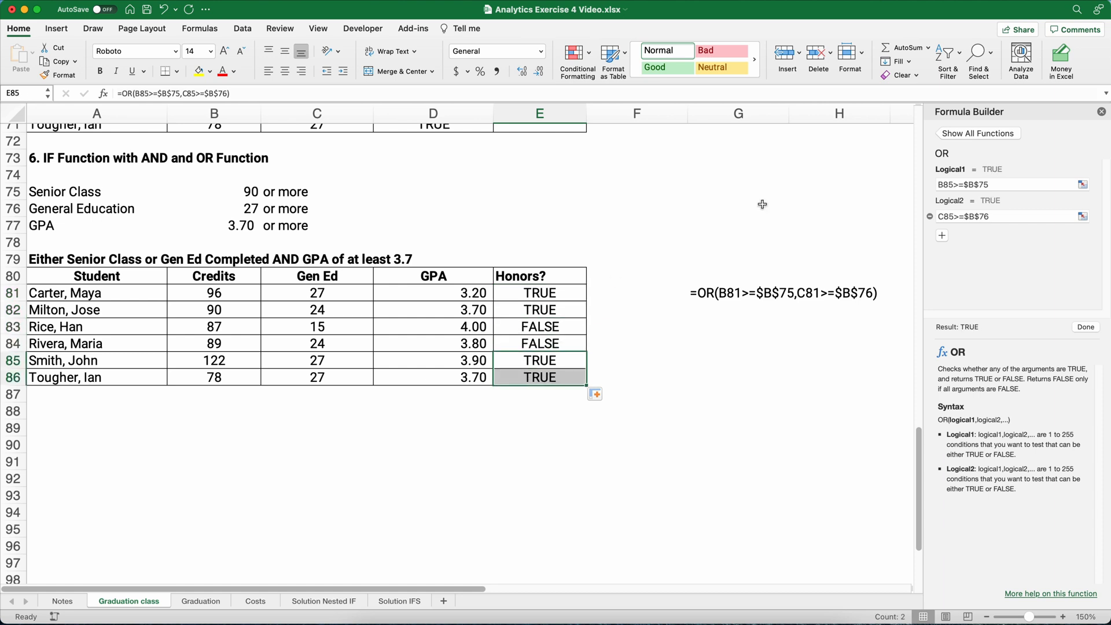
Nest E81's OR formula inside an AND function, with D81>=$B$77 as the first condition ahead of the OR
click(565, 295)
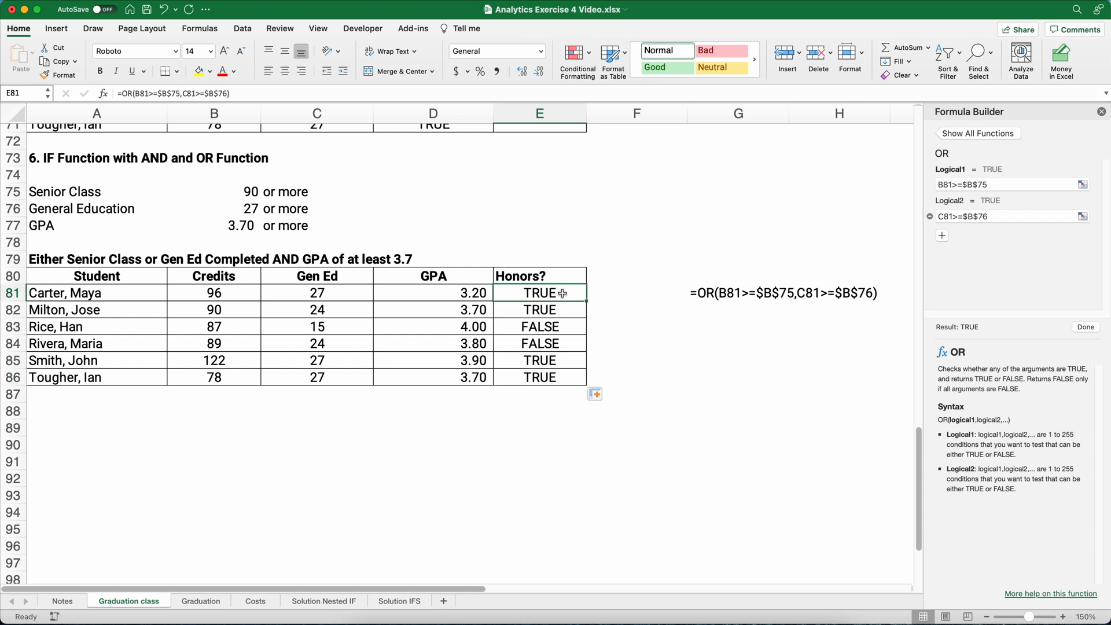
click(122, 92)
text(and()
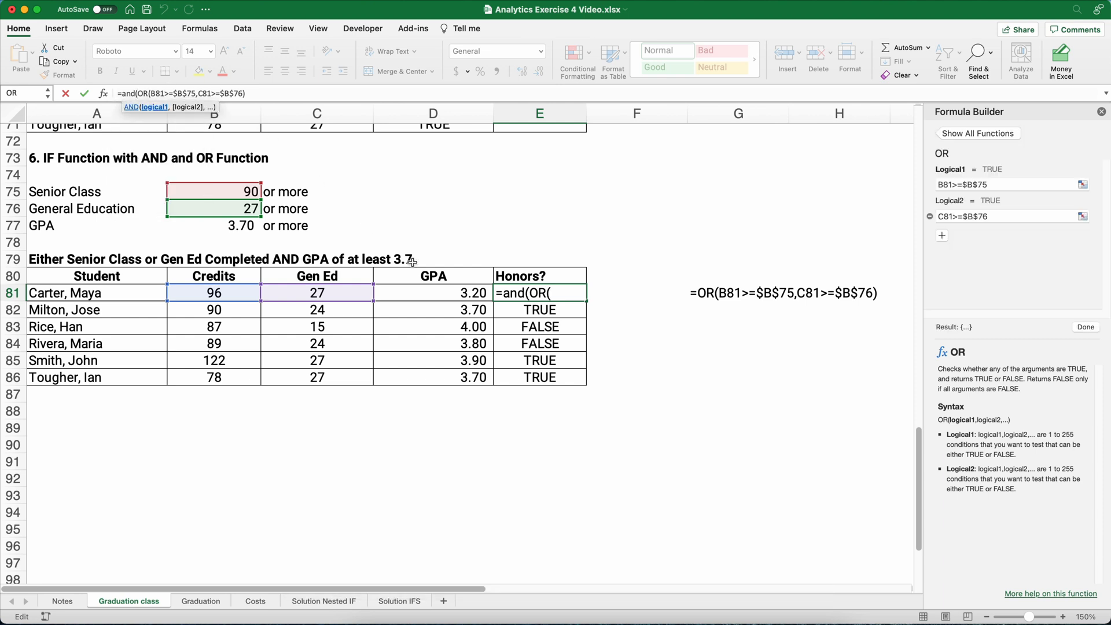
click(433, 292)
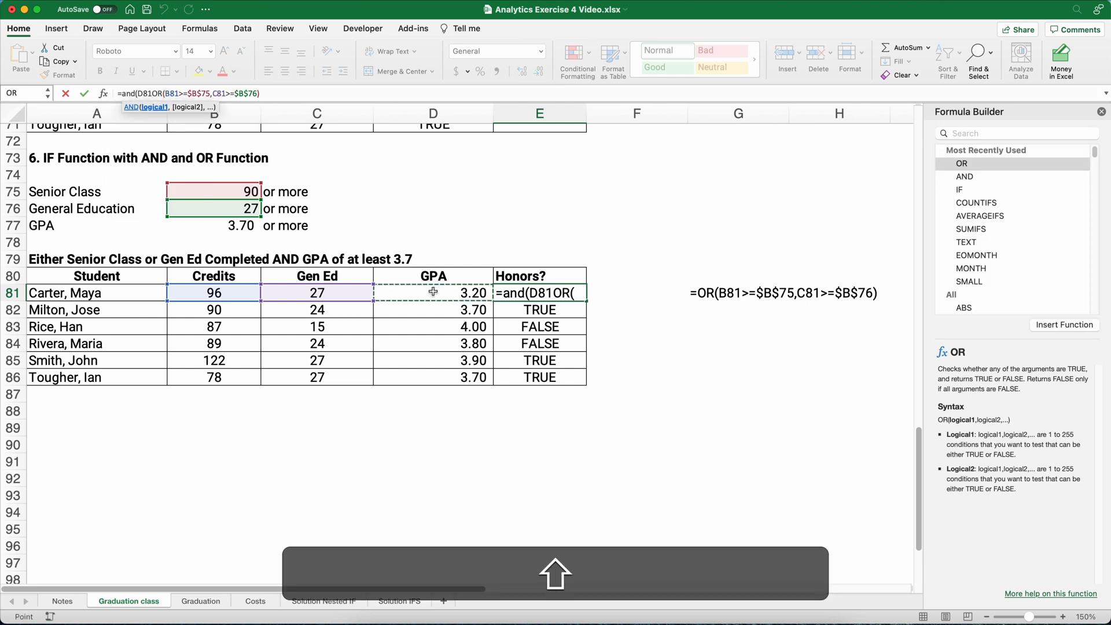
text(>=)
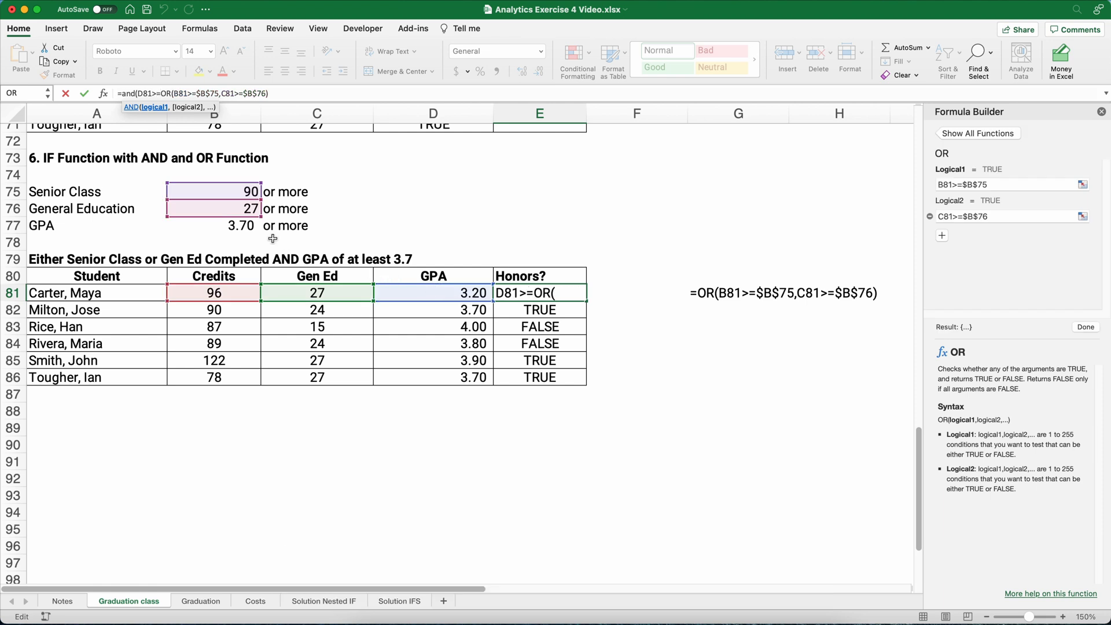
click(237, 227)
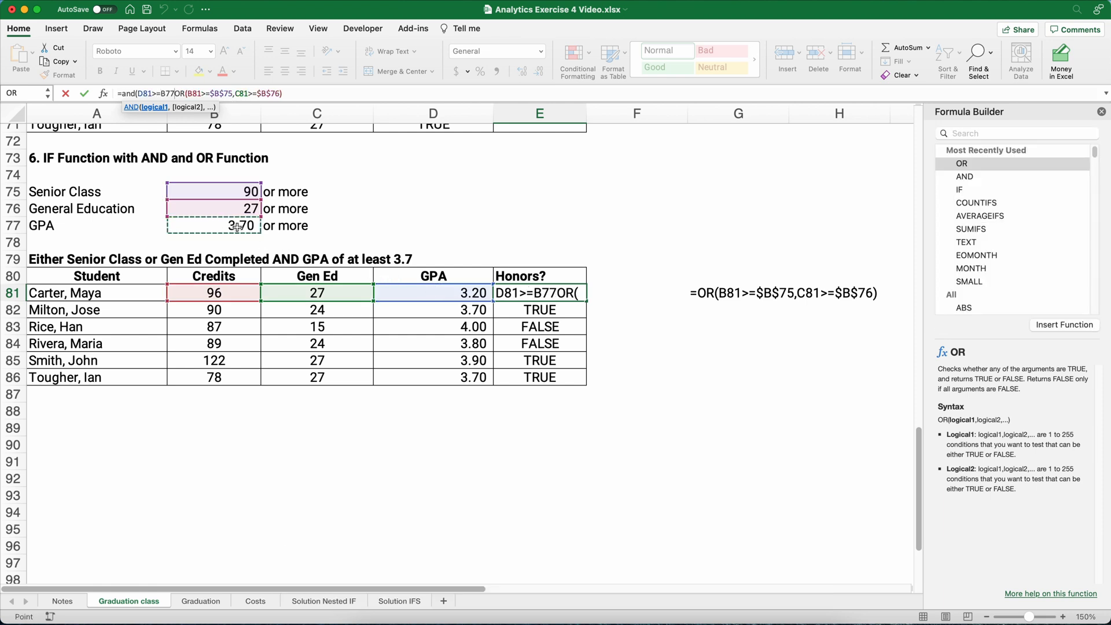
key(F4)
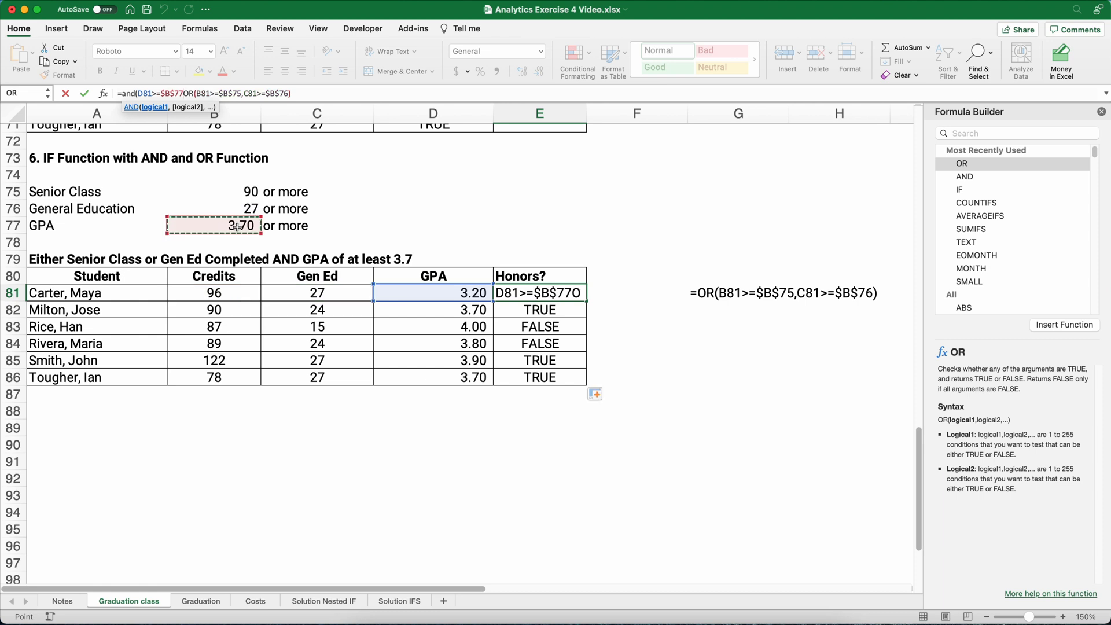
text(,)
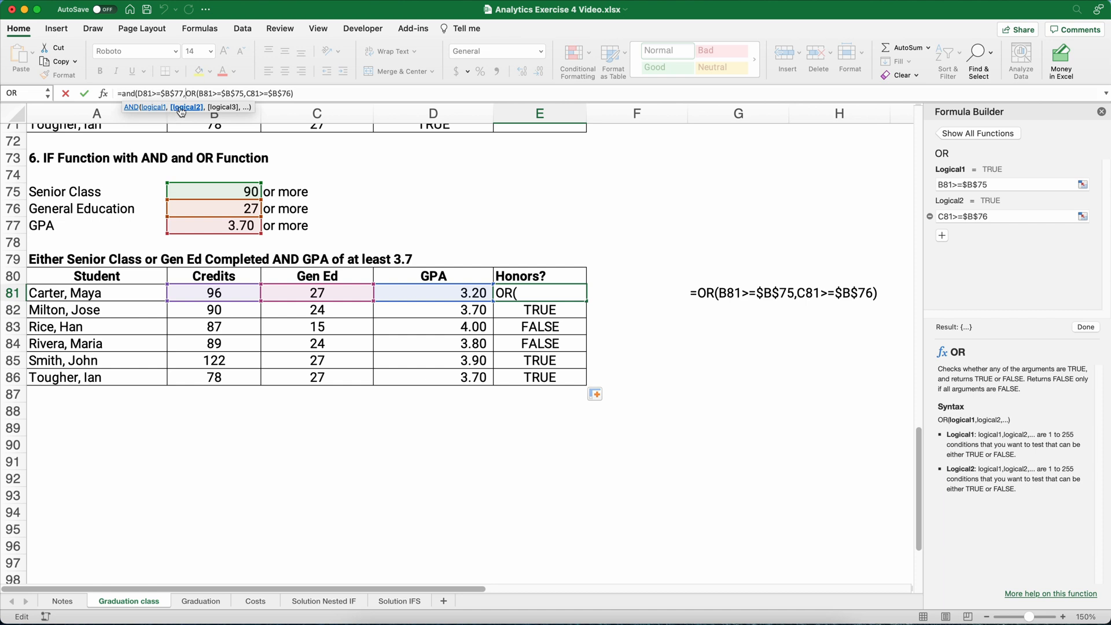
Complete the AND formula in E81 with its closing parenthesis and fill it down through E86
click(306, 94)
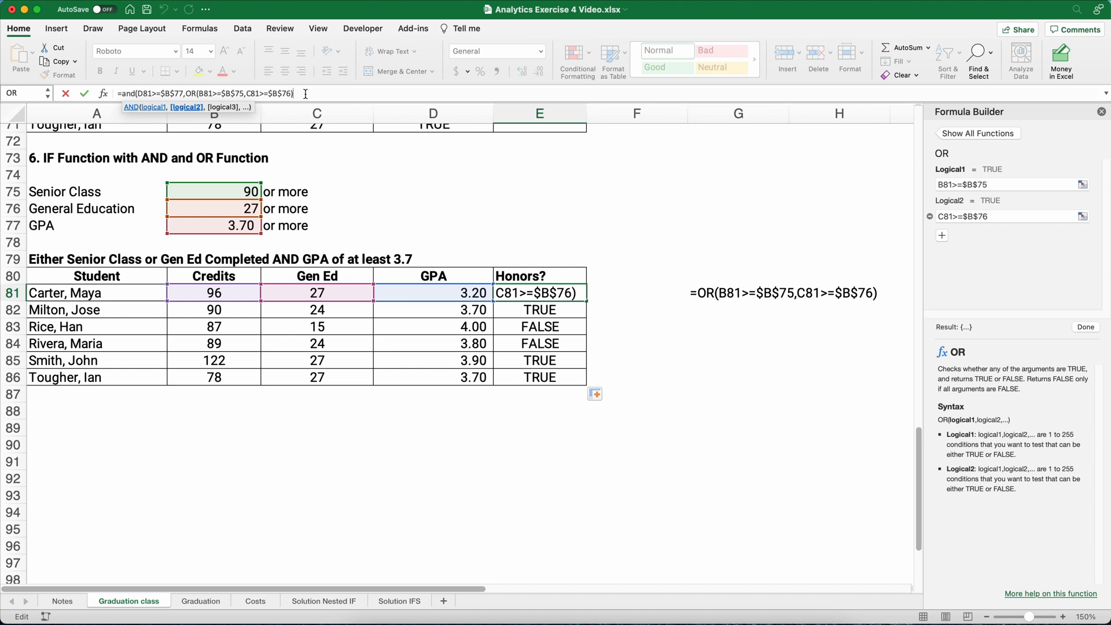
key(shift)
text())
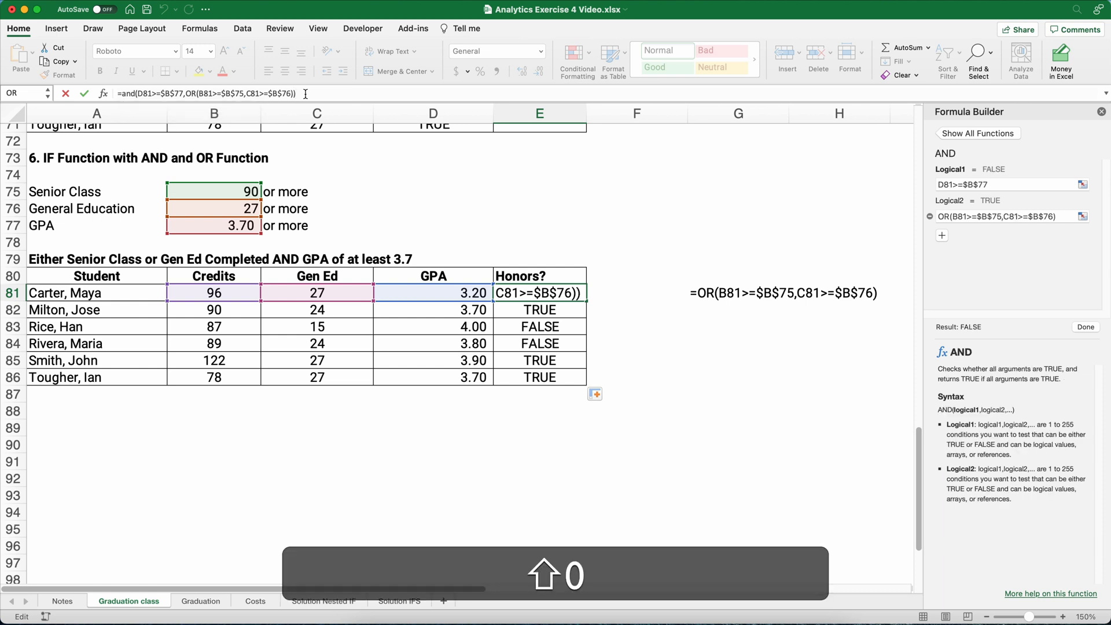
key(Return)
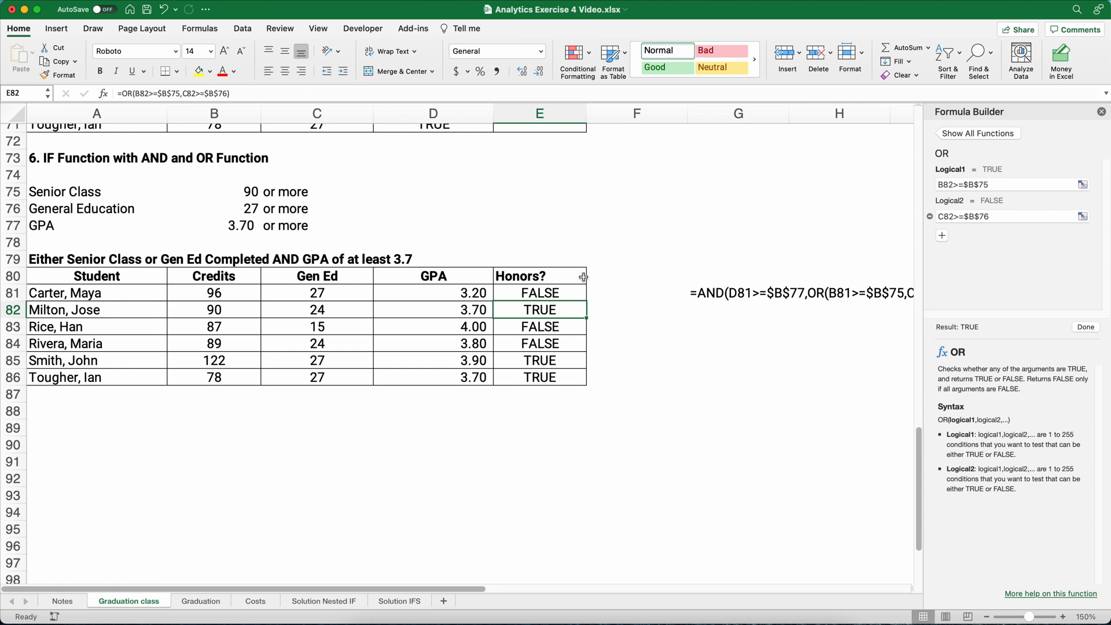
click(559, 293)
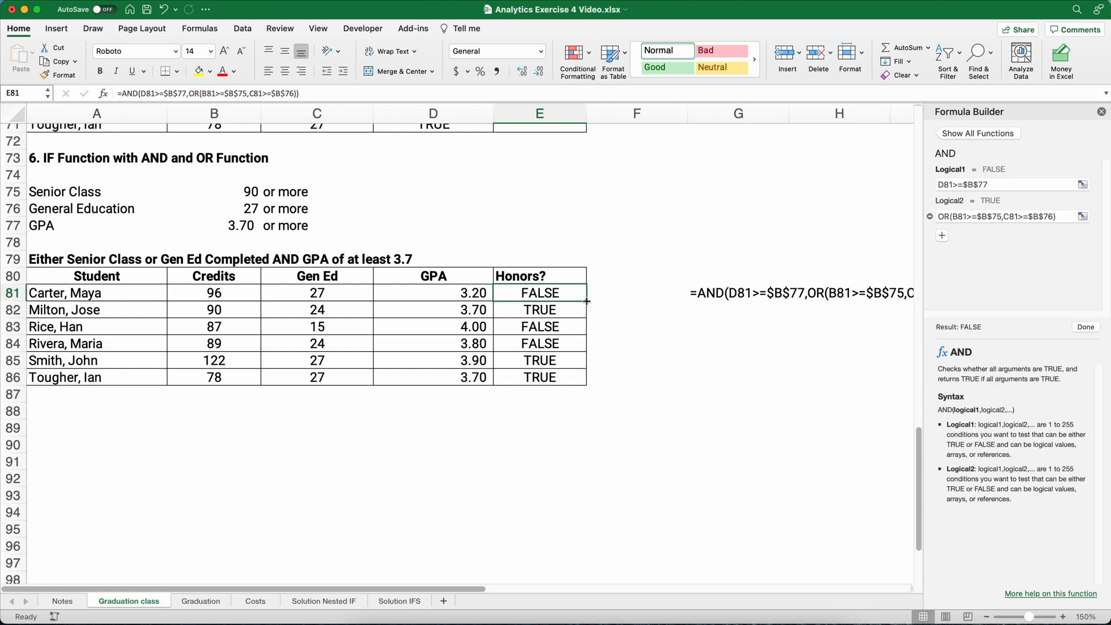
drag(586, 301, 585, 384)
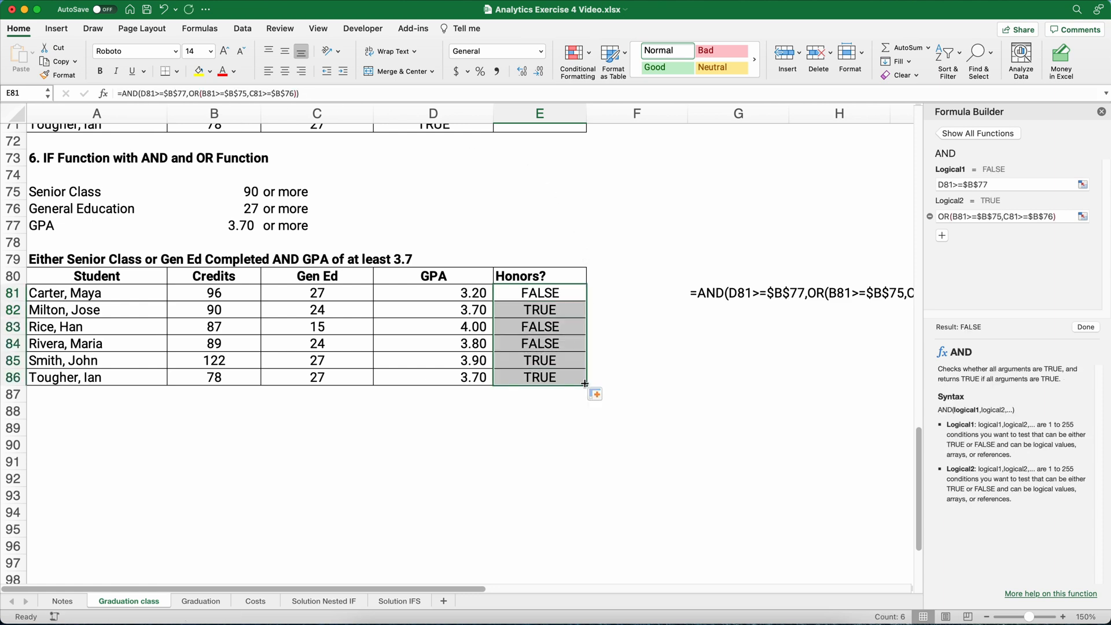
Check the Honors? results in rows 81 and 82 against each student's credits, Gen Ed and GPA values
click(547, 293)
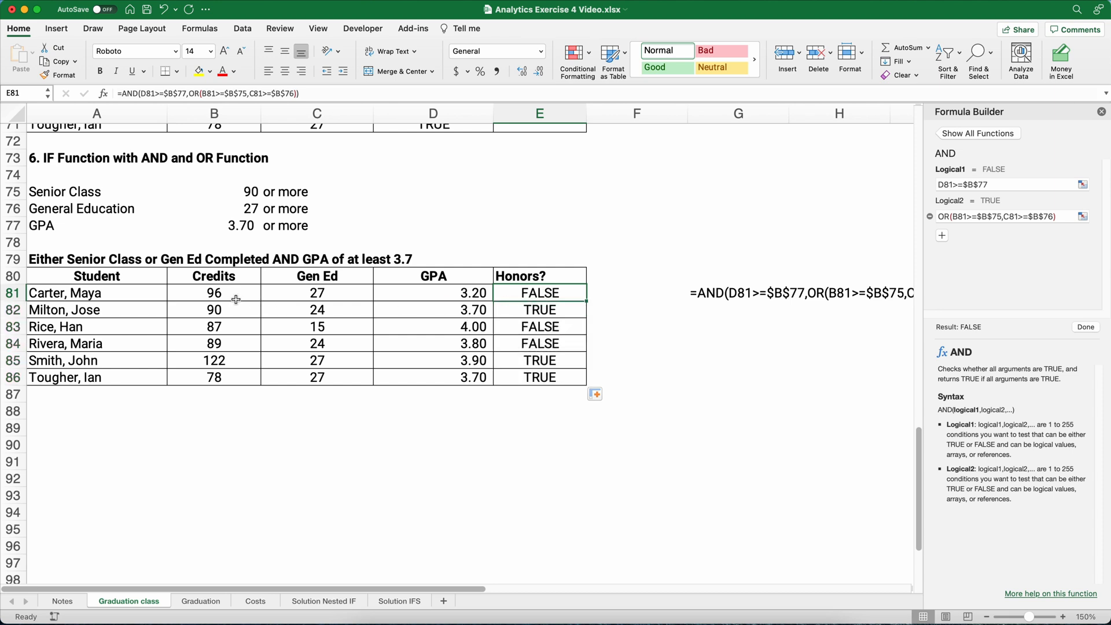
drag(199, 293, 380, 294)
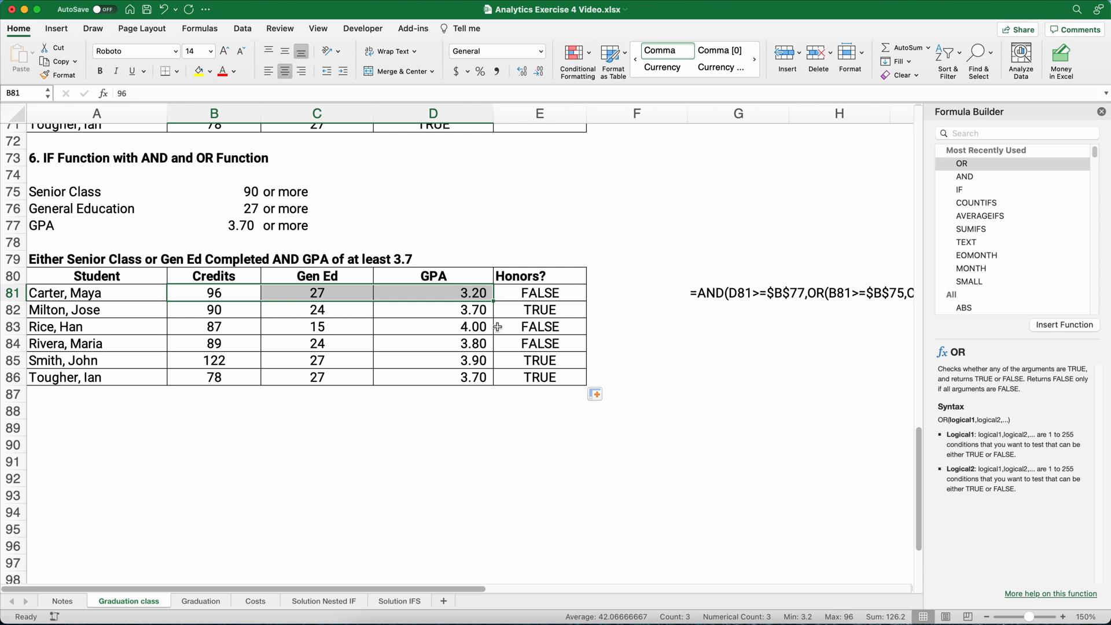
click(525, 312)
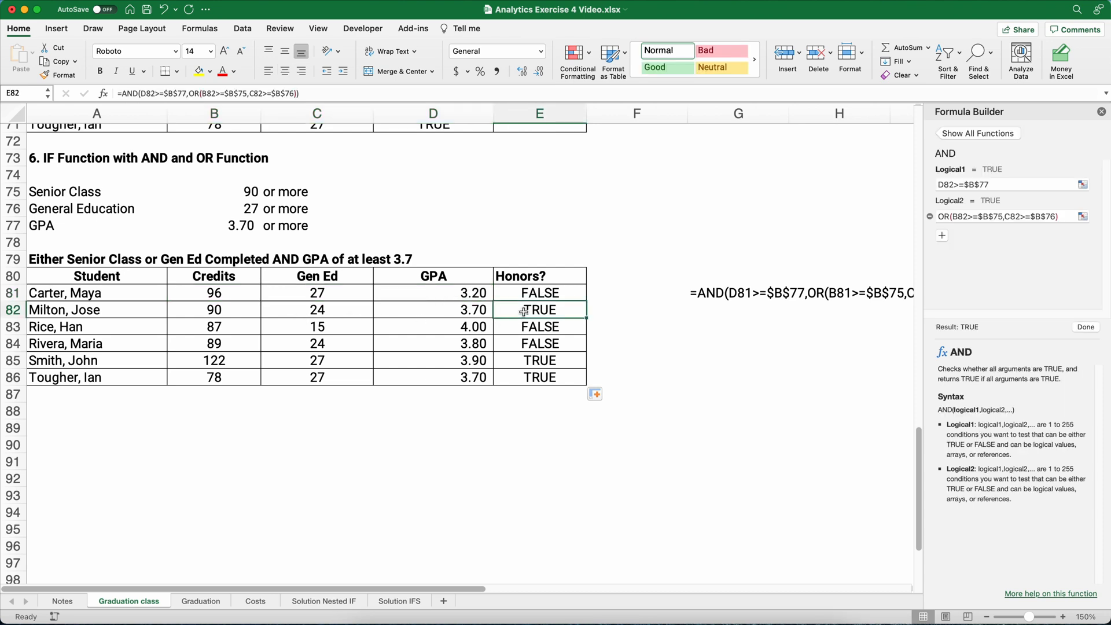
click(464, 311)
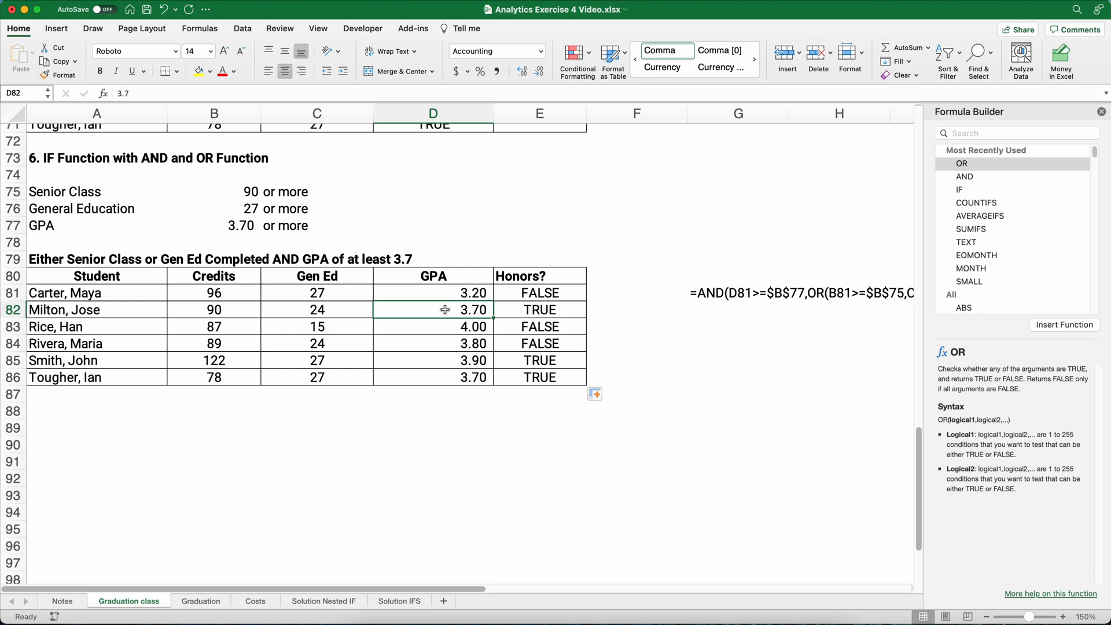
drag(211, 310, 303, 311)
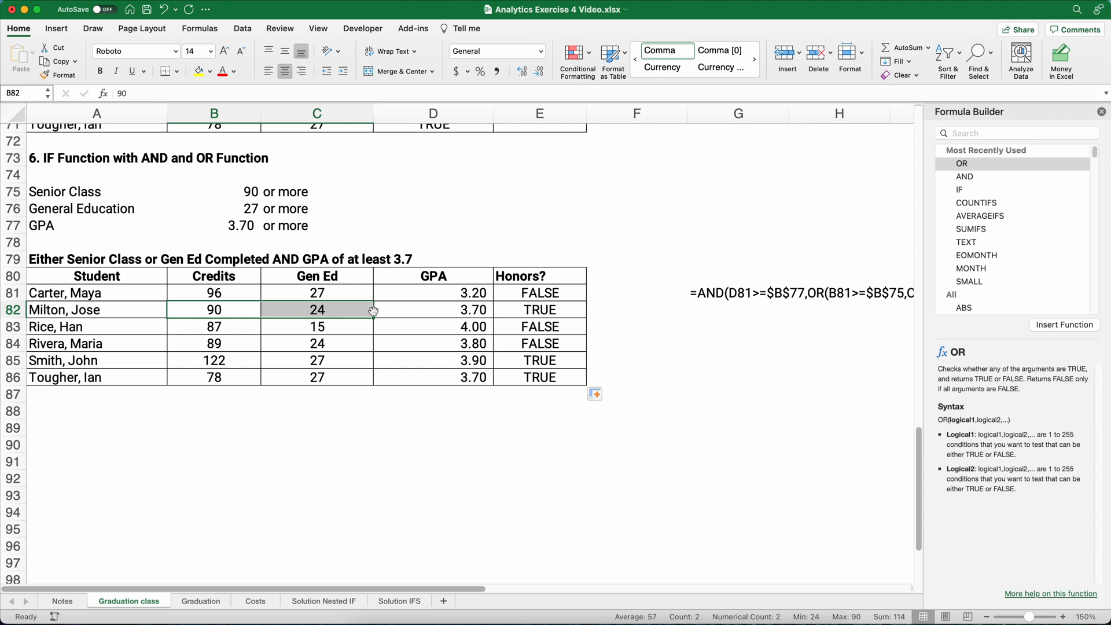
click(515, 311)
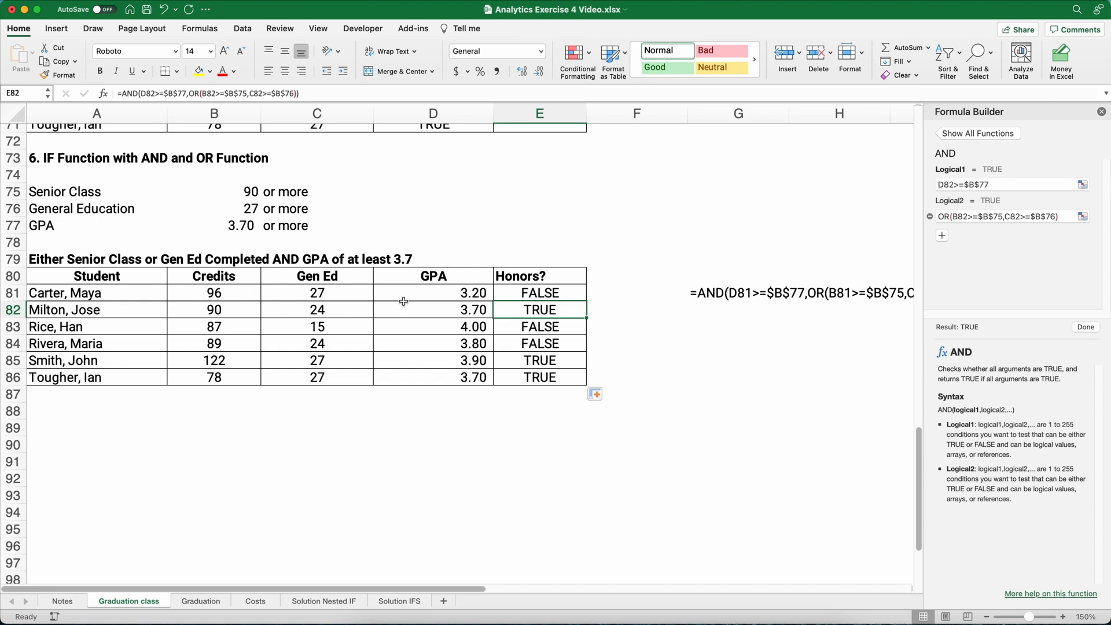
Wrap E81's AND formula inside an IF function so that it serves as the logical test
click(542, 294)
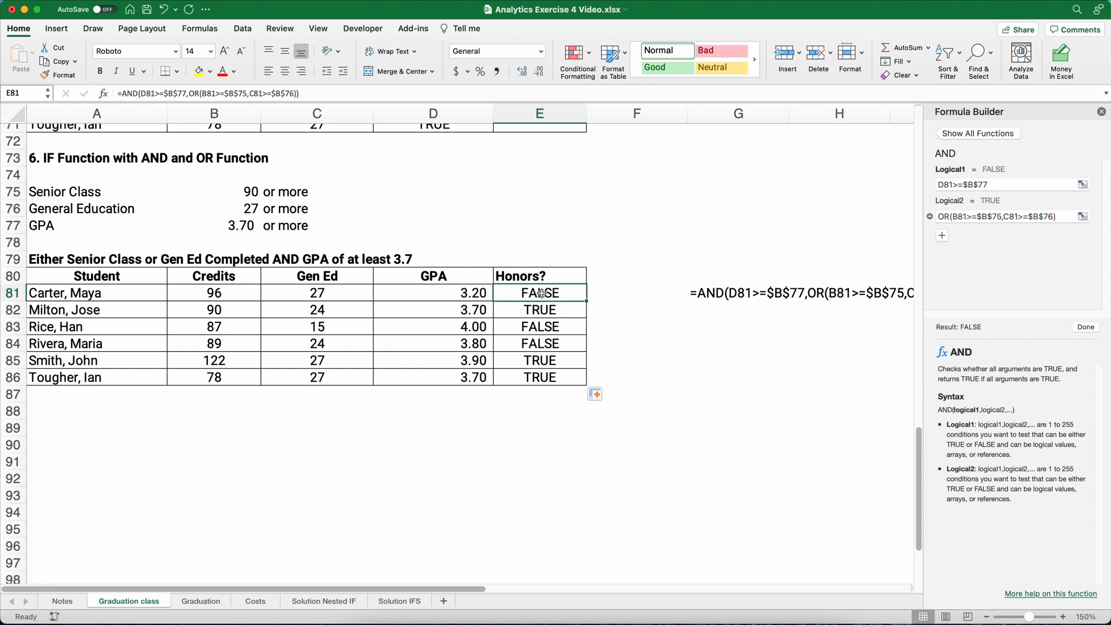
click(123, 95)
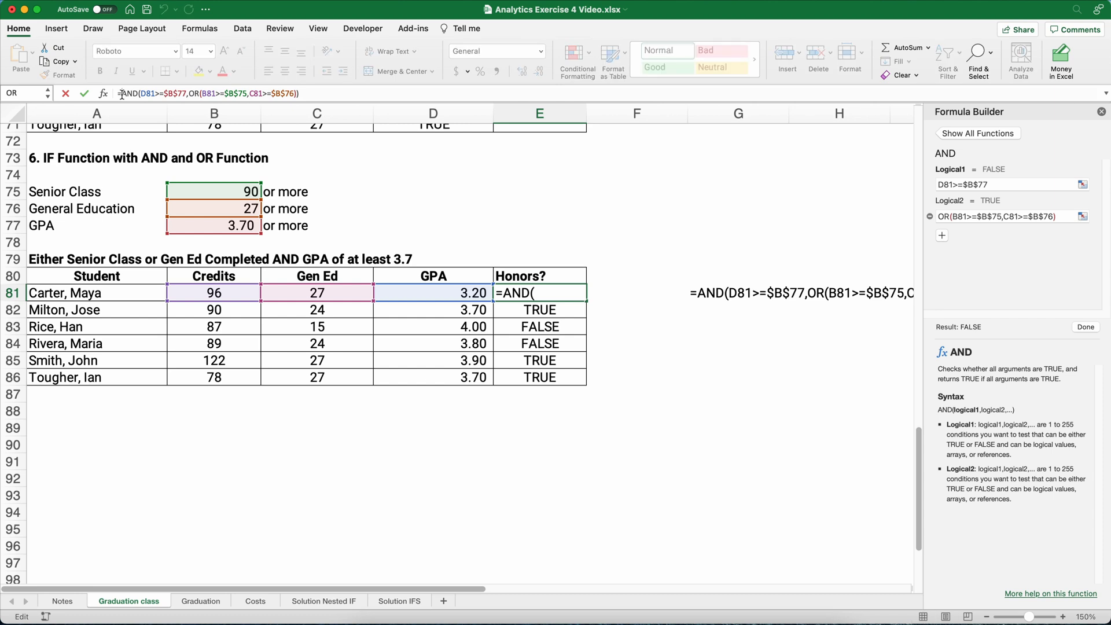
text(If)
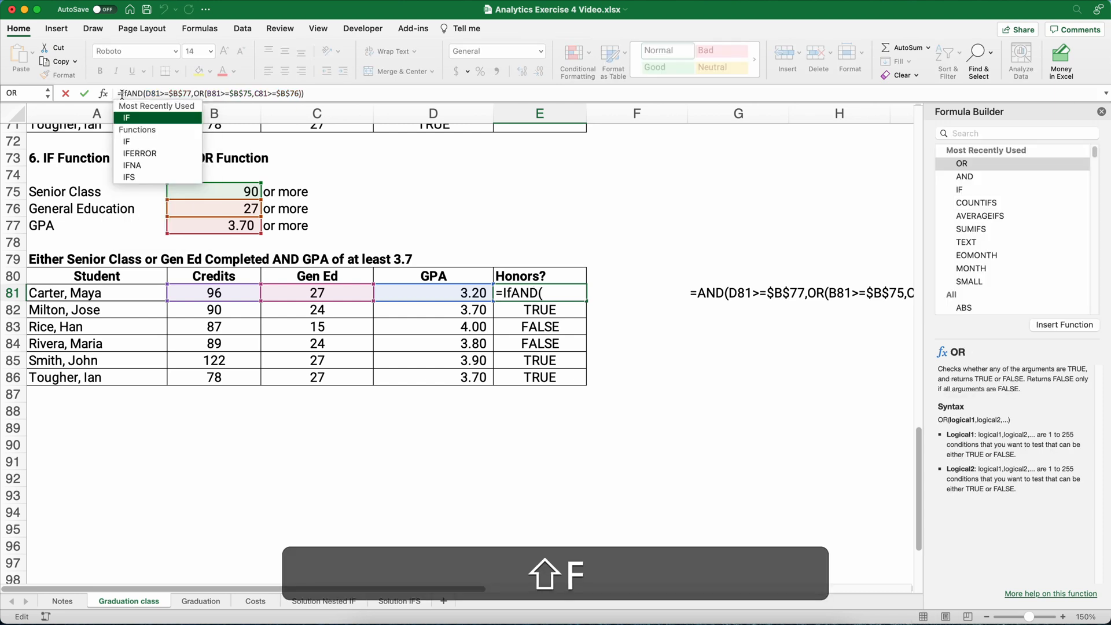
text(()
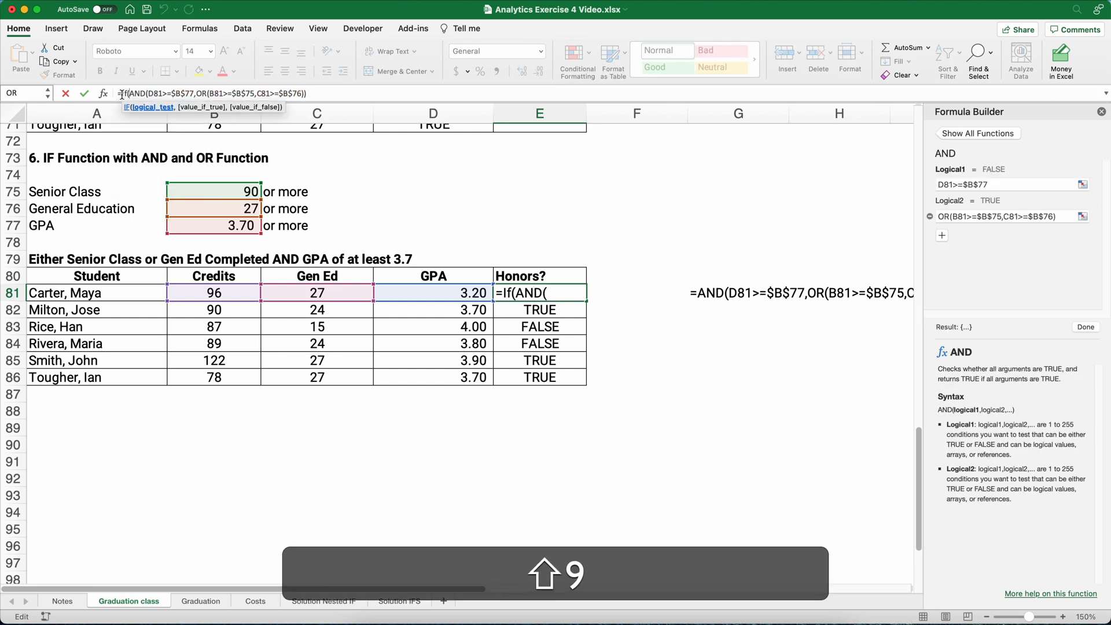
click(325, 95)
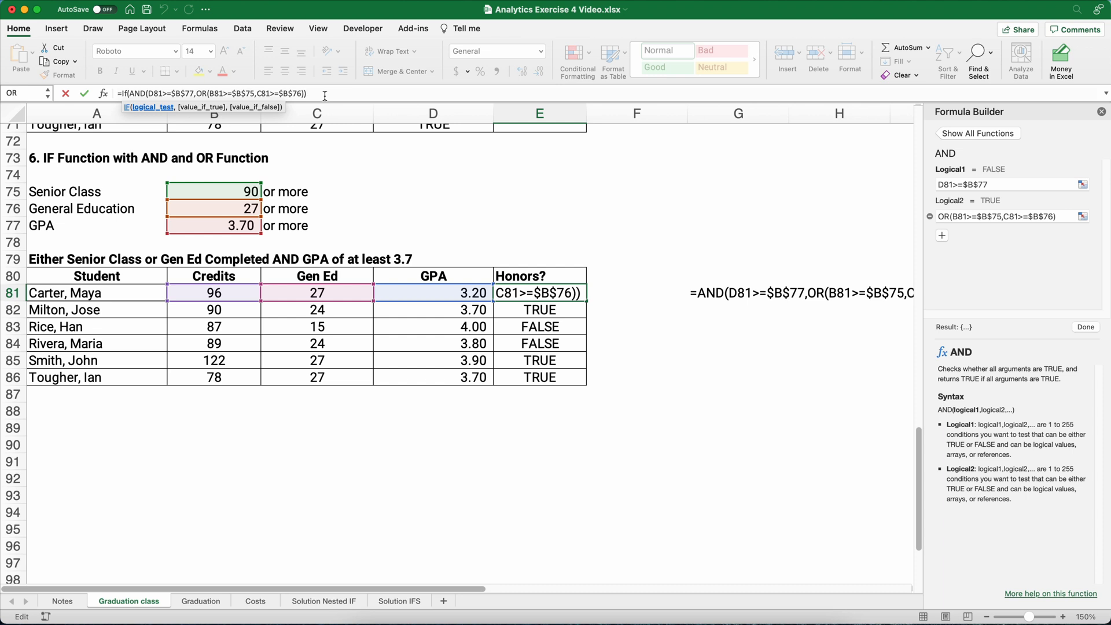
text(,)
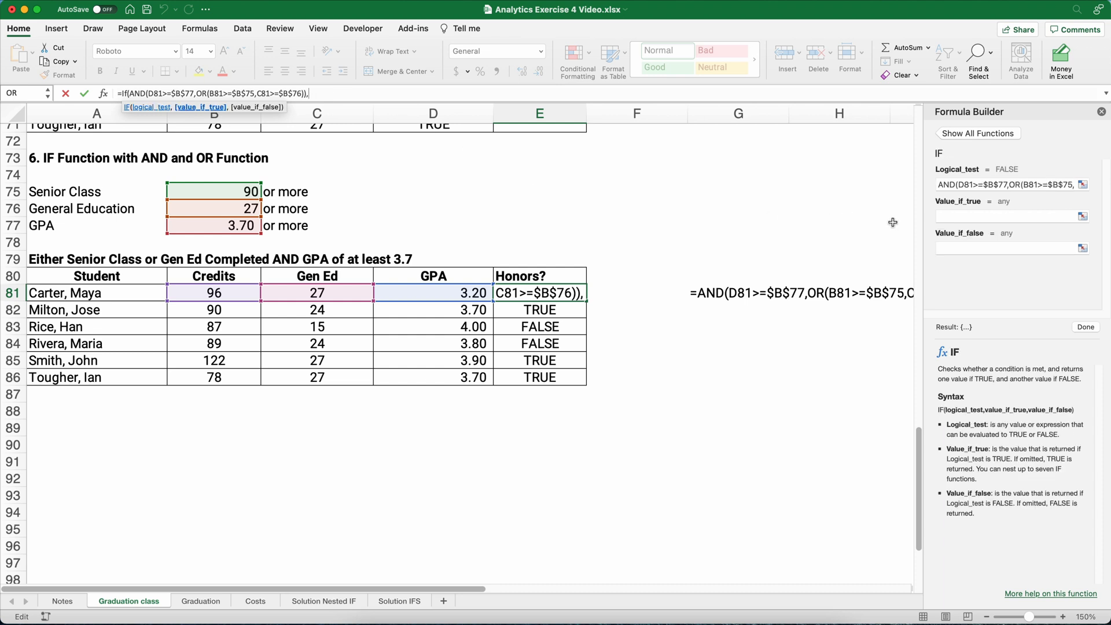
Set the IF's true value to "Honors" and false value to an empty string "", and fill E81's formula down through E86
click(944, 218)
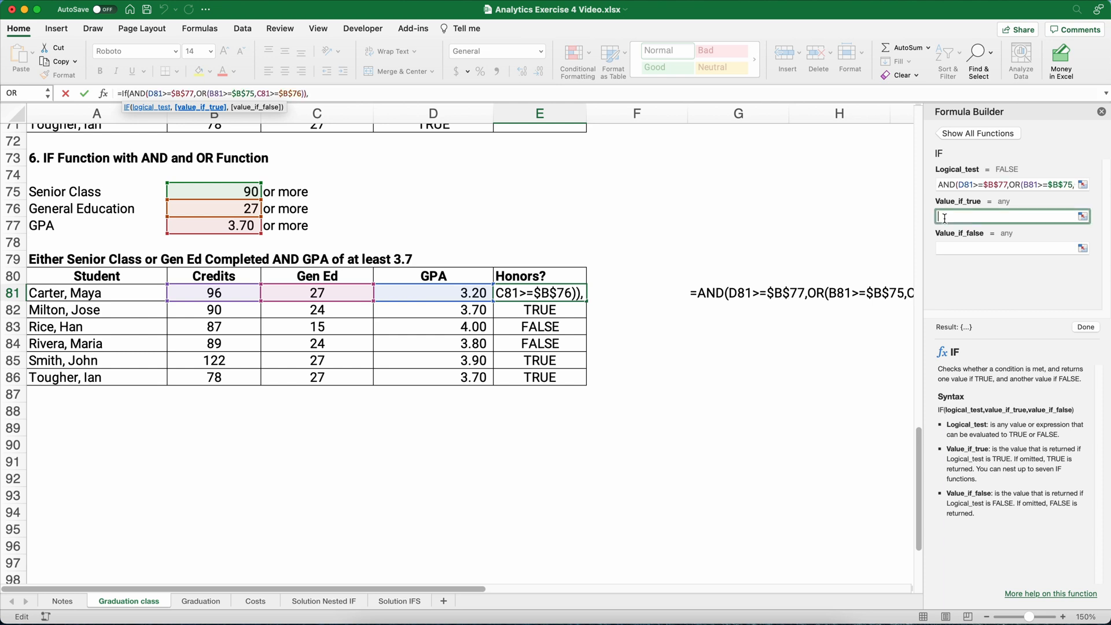
text(Honor)
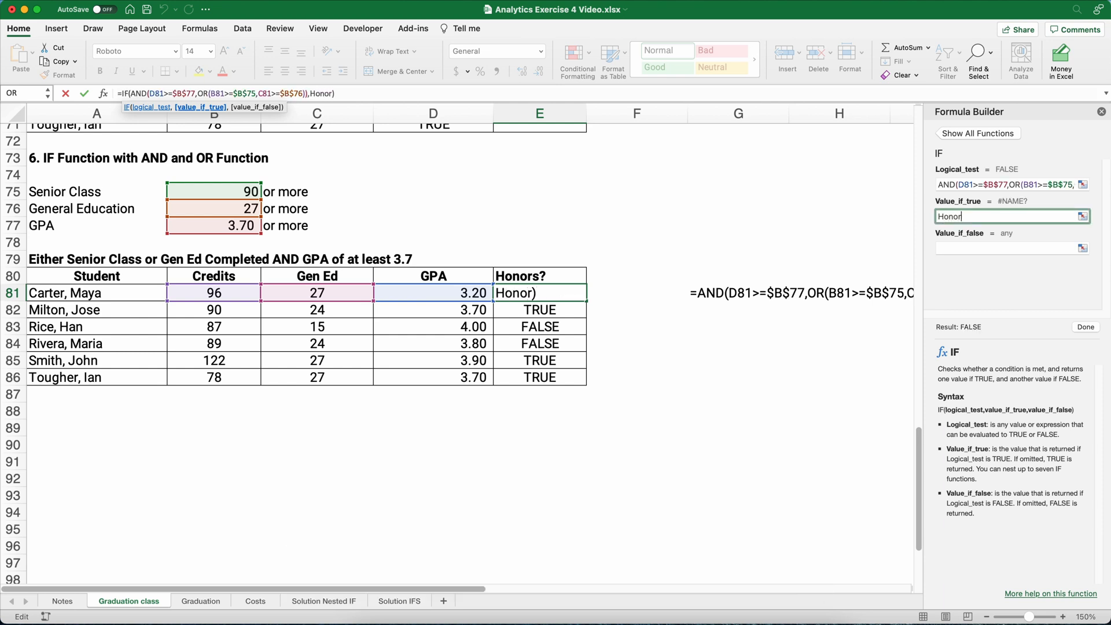
text(s)
click(965, 252)
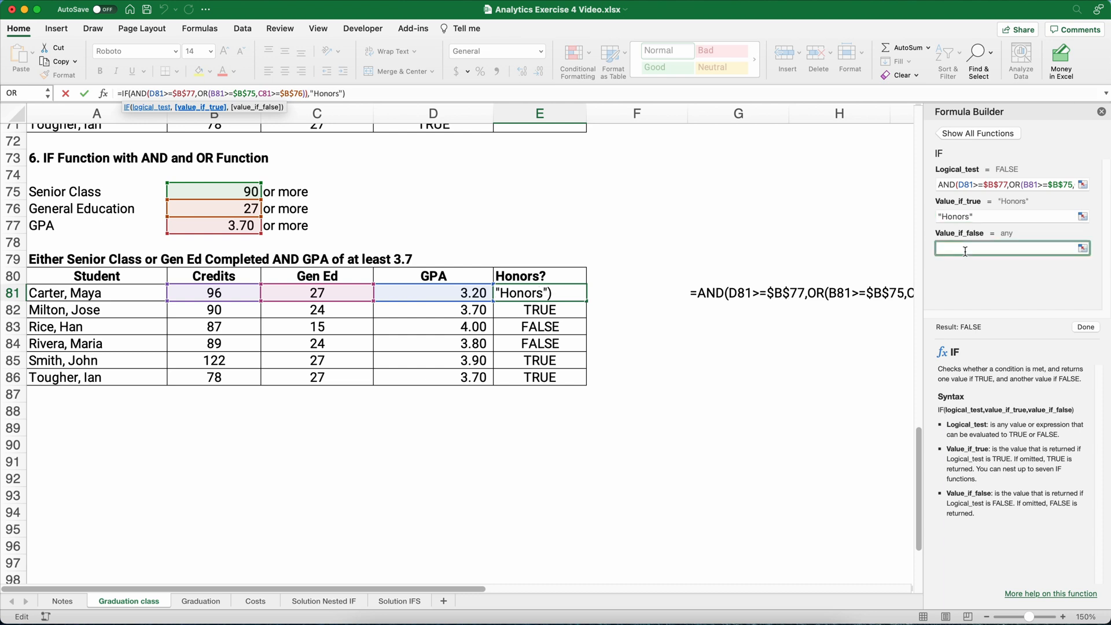
text("")
click(1086, 328)
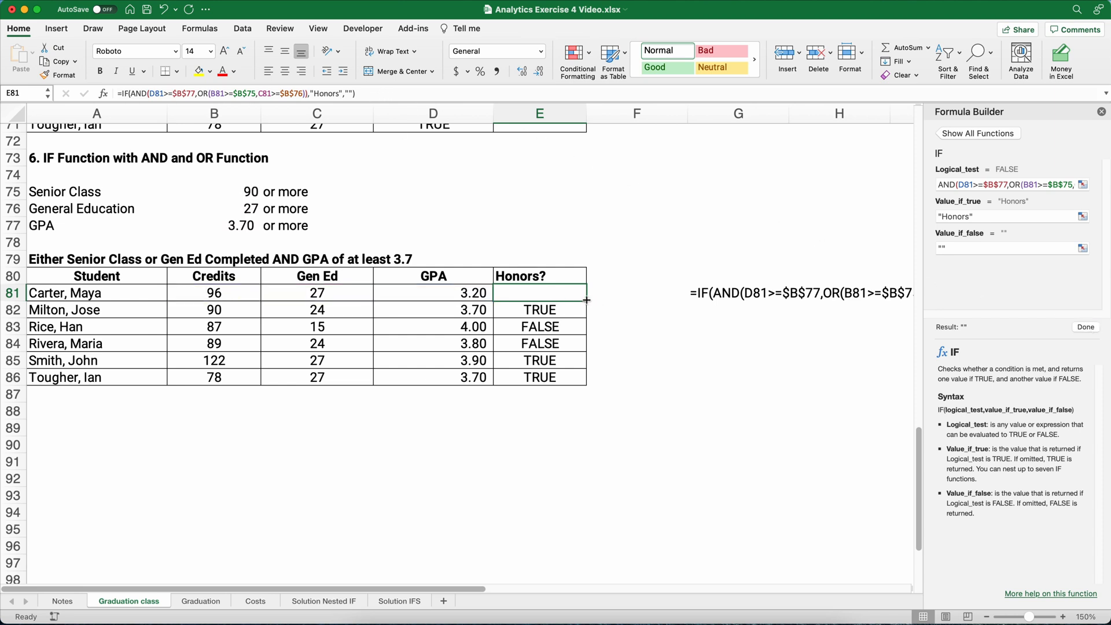
drag(587, 300, 585, 377)
drag(585, 380, 584, 381)
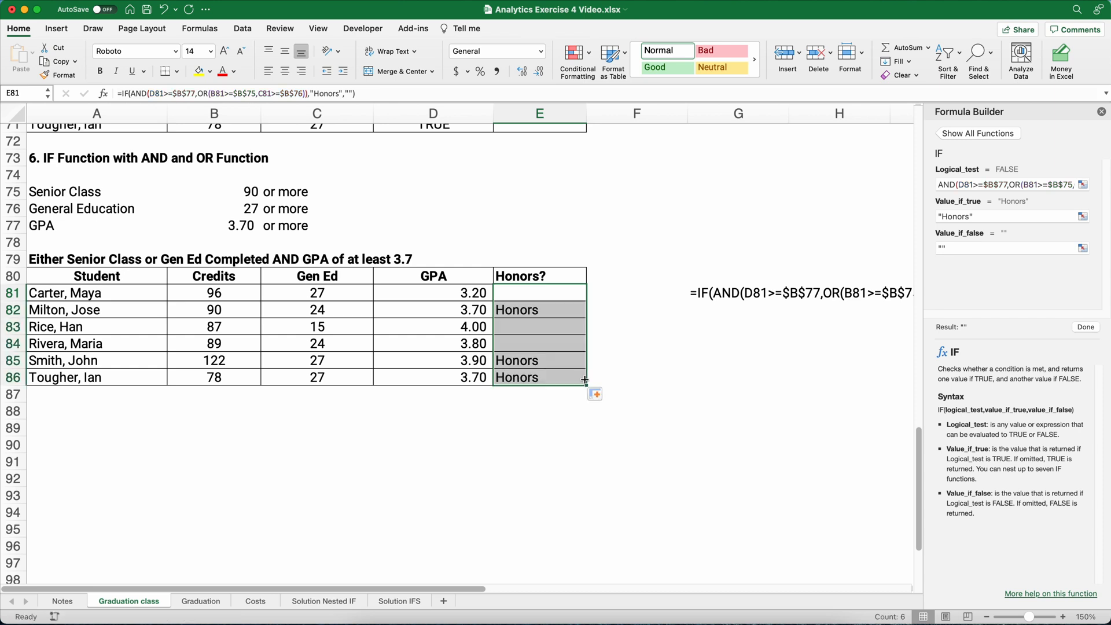
Check the Honors? results in rows 82 and 86 against the students' credits, Gen Ed and GPA, and close the Formula Builder
click(520, 313)
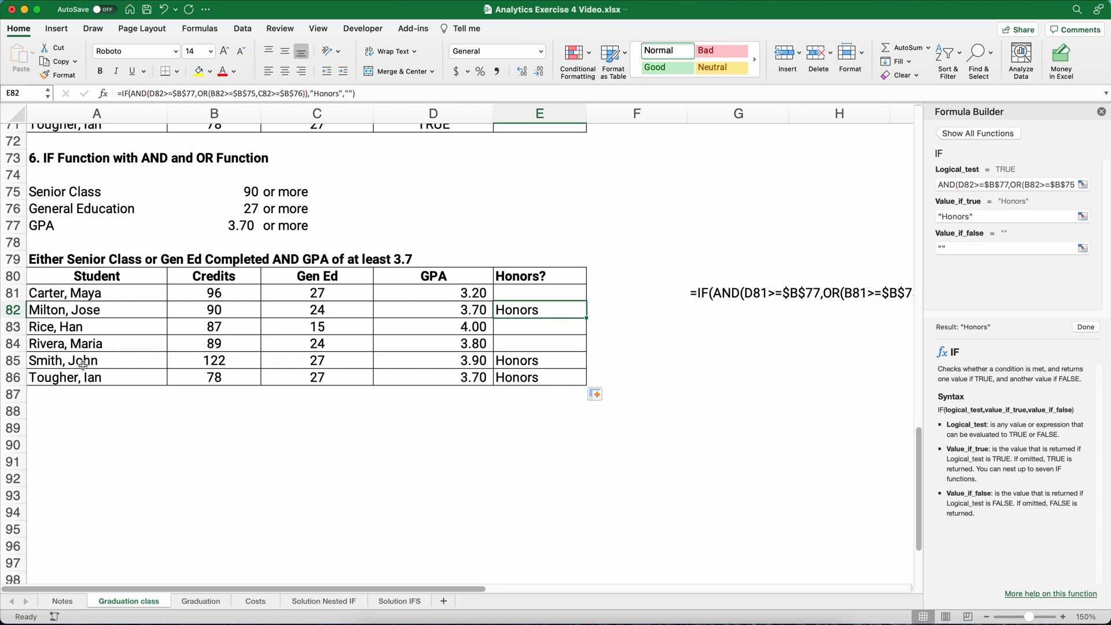
drag(82, 378, 466, 377)
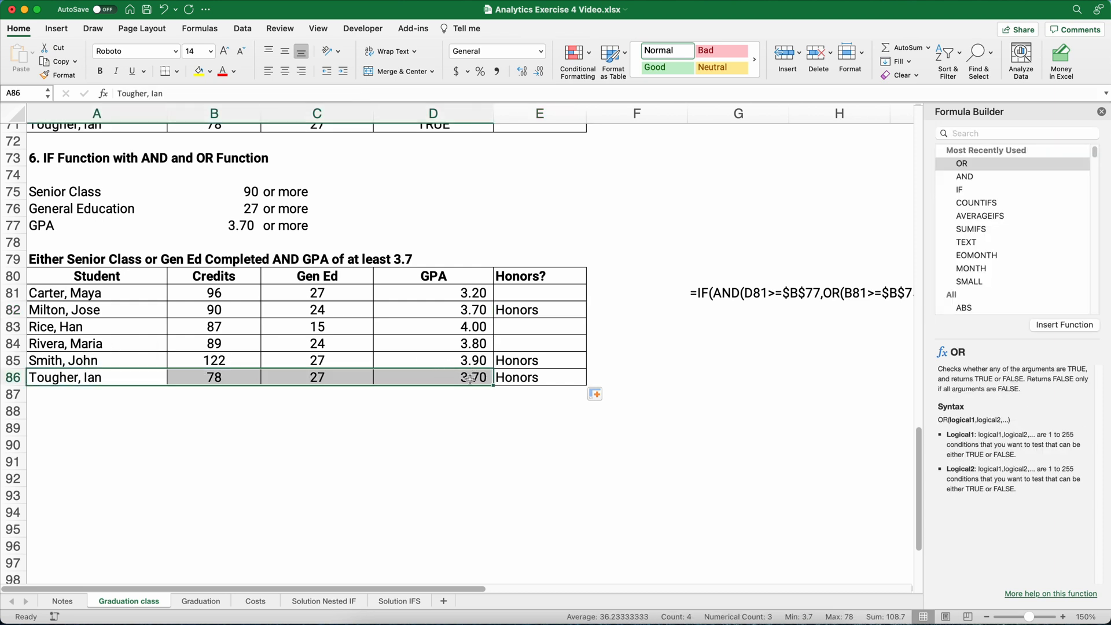
drag(191, 376, 318, 377)
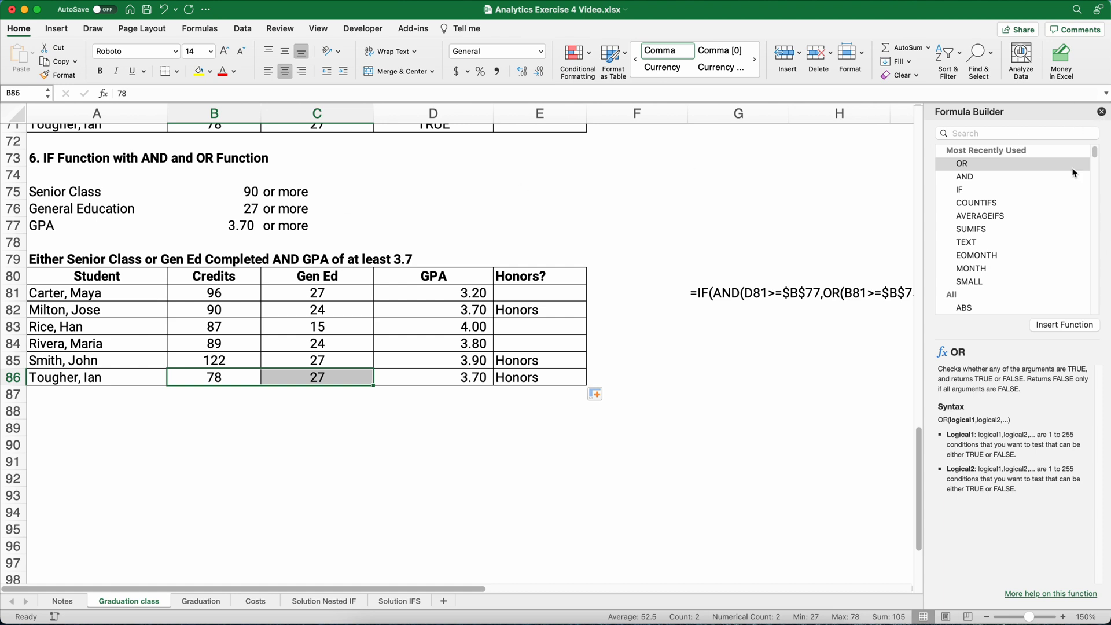
click(1102, 112)
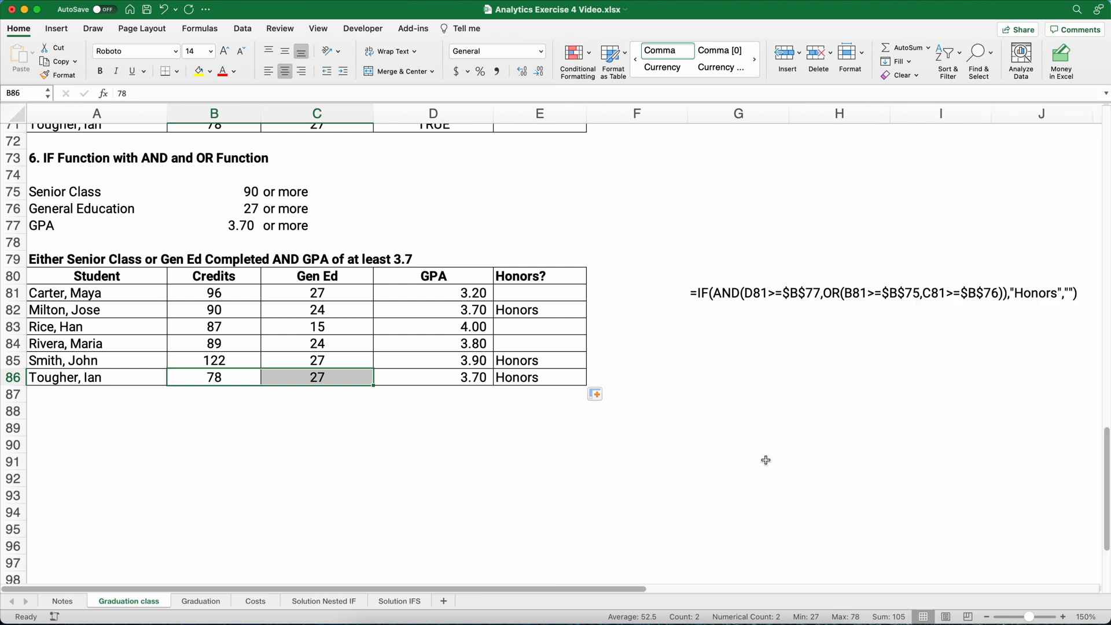